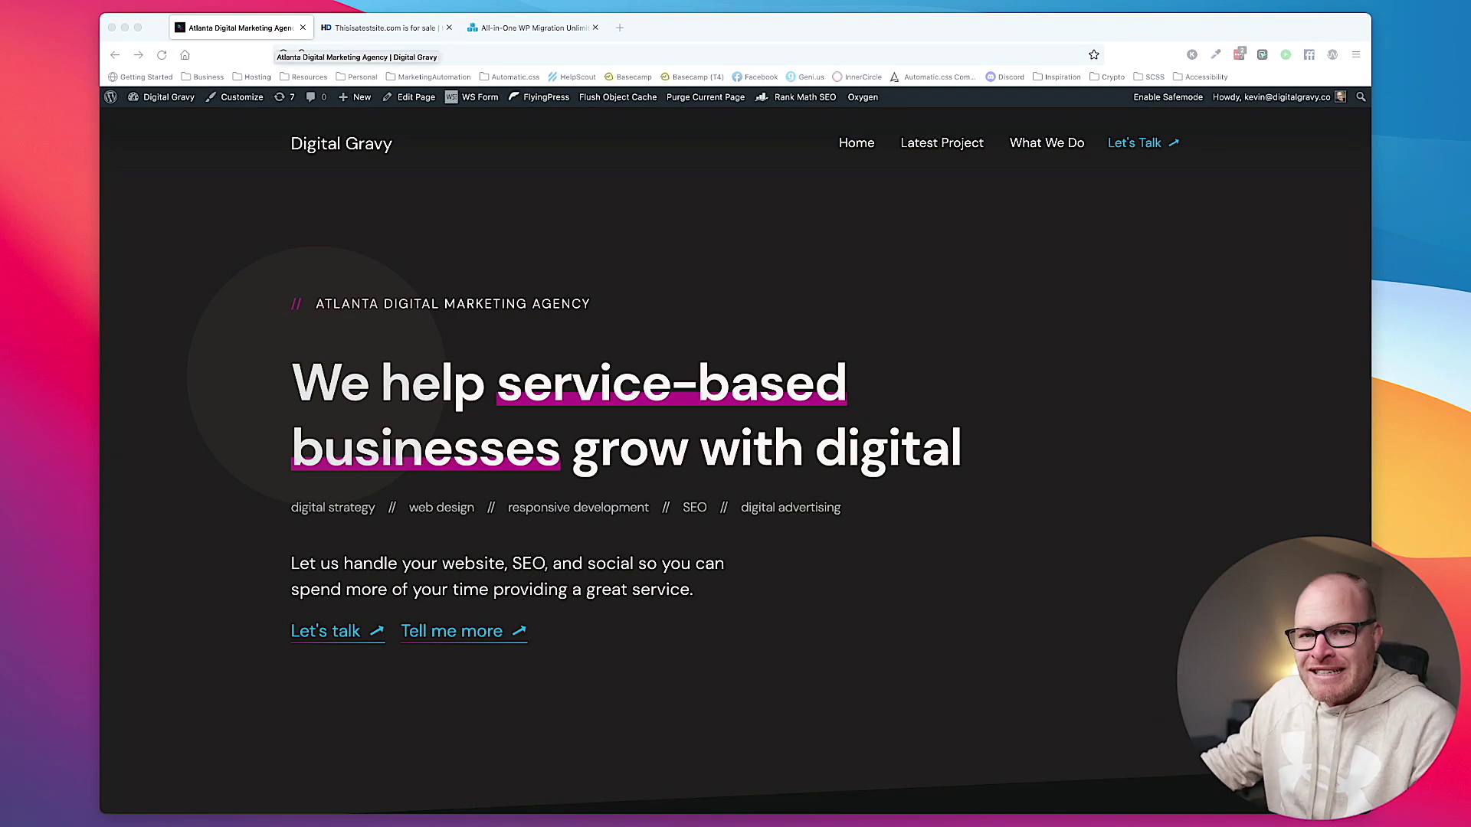
Step: Bring up the Thisisatestsite.com tab's HugeDomains sale listing and select its domain heading
{"action": "left_click", "coordinate": [613, 302]}
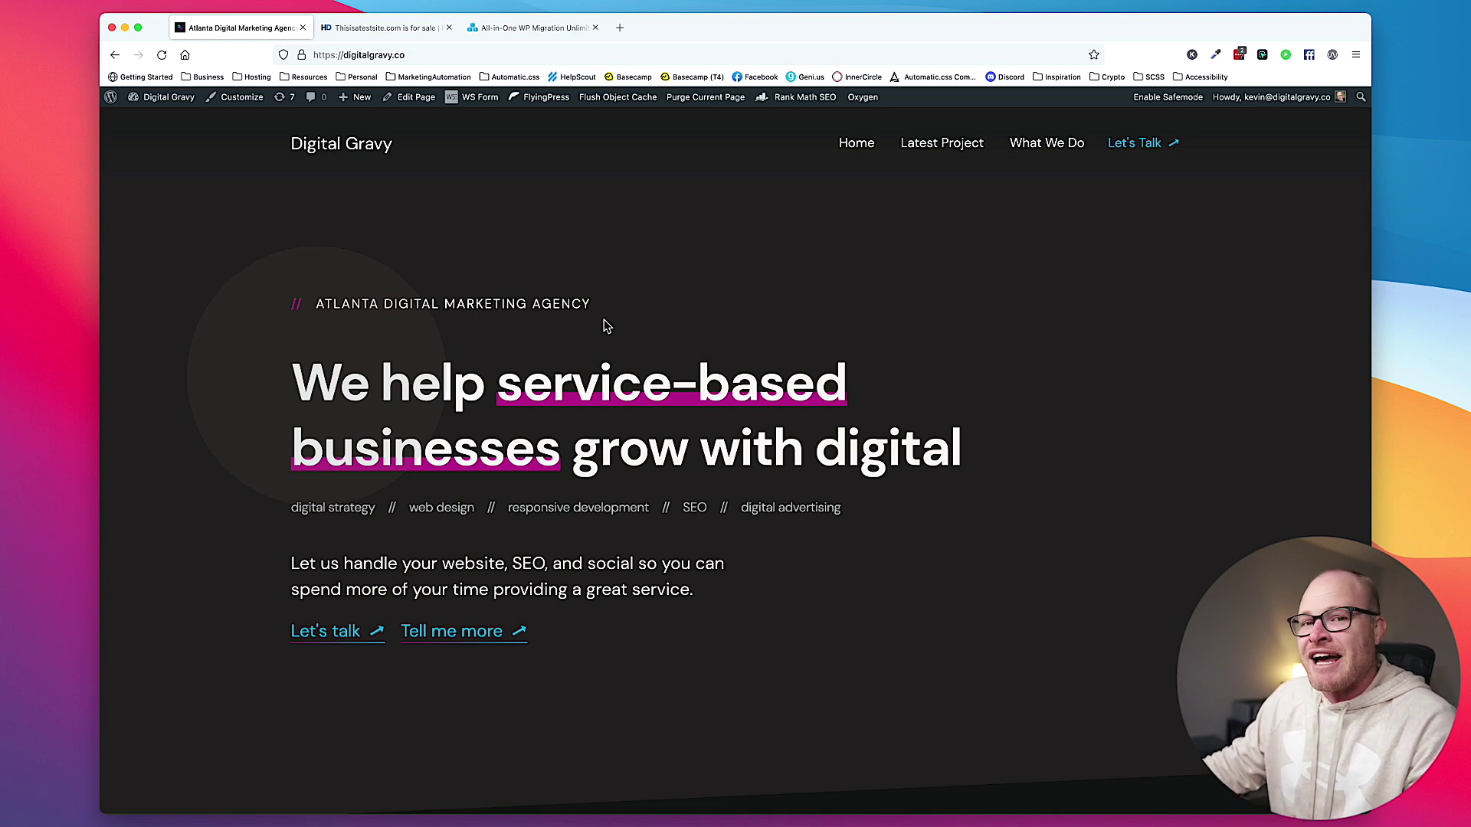
{"action": "left_click", "coordinate": [387, 28]}
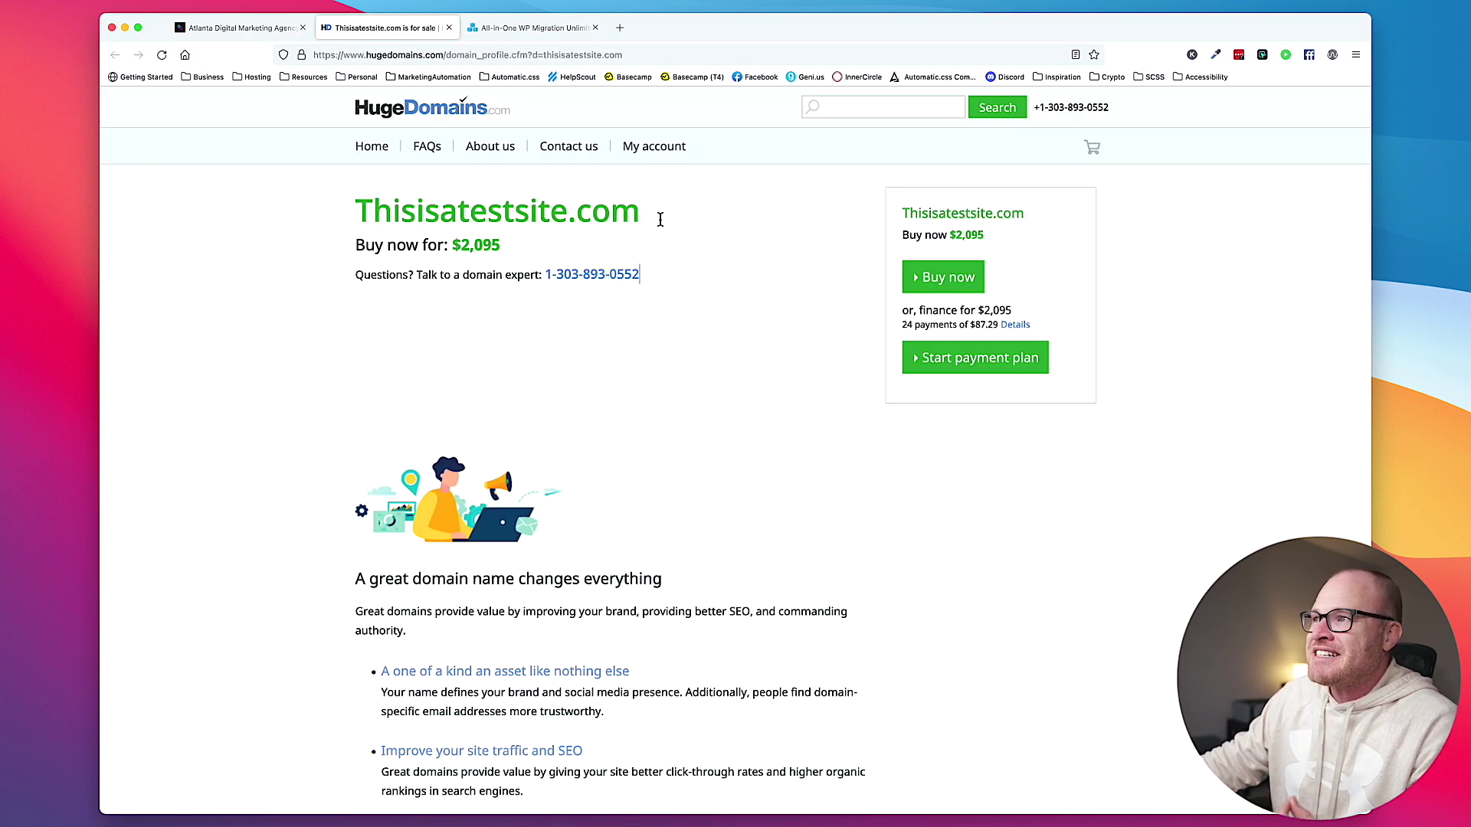
{"action": "left_click_drag", "start_coordinate": [663, 218], "coordinate": [347, 209]}
{"action": "left_click_drag", "start_coordinate": [666, 217], "coordinate": [357, 213]}
{"action": "left_click", "coordinate": [358, 213]}
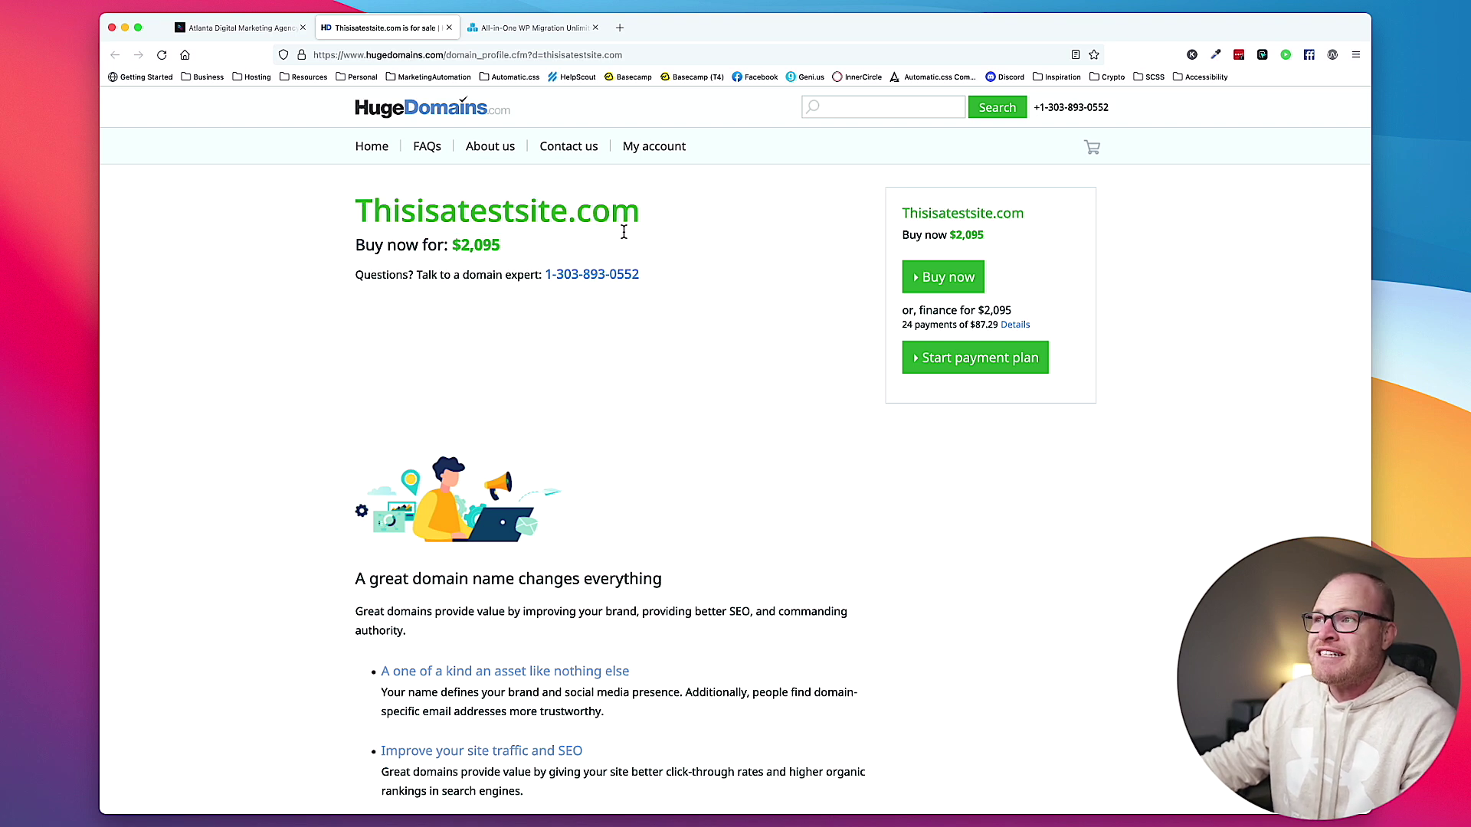
{"action": "key", "text": "Down"}
{"action": "key", "text": "End"}
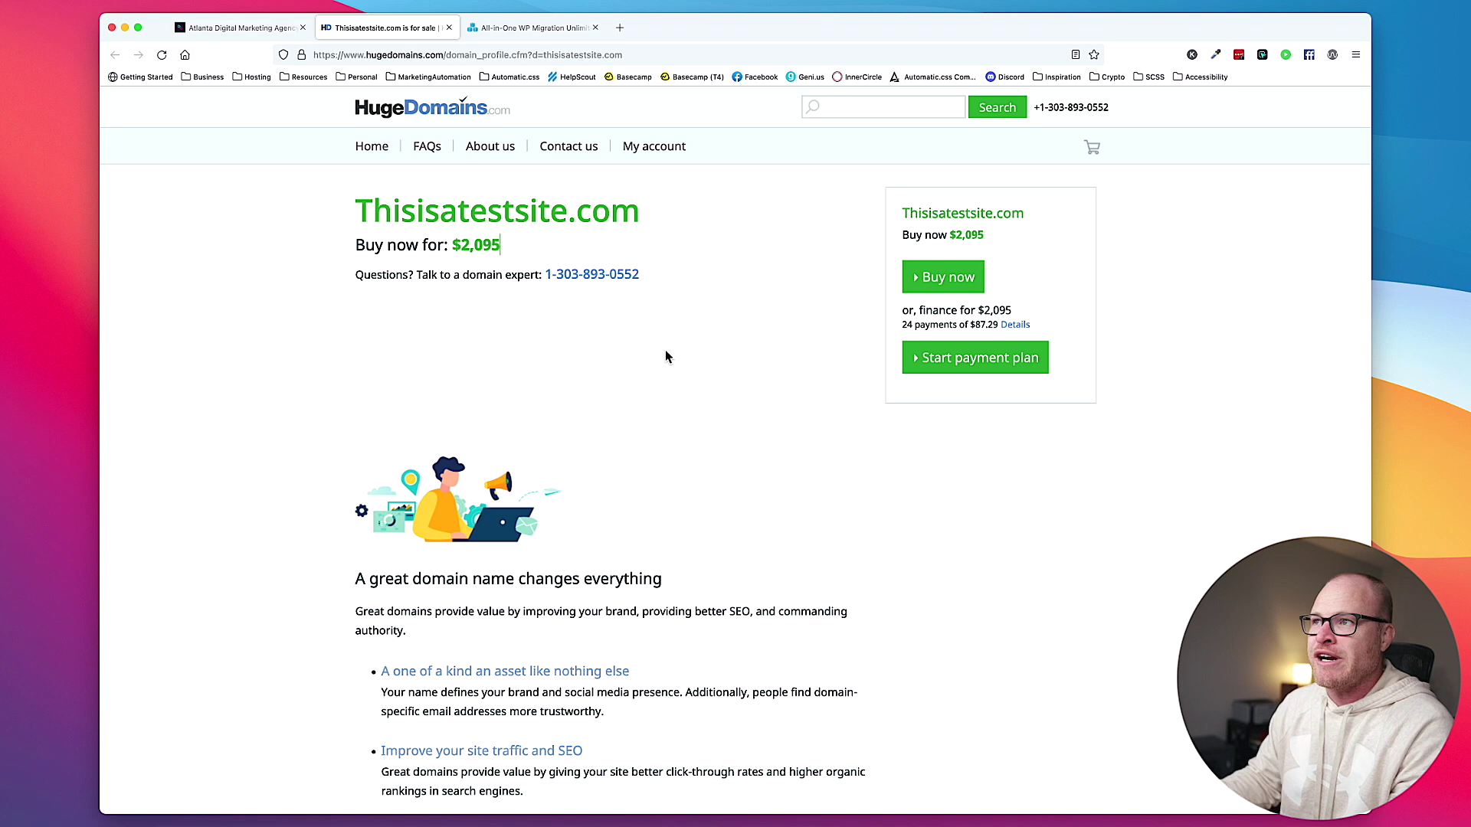
Step: Open GridPane's Sites page from the Hosting bookmarks
{"action": "left_click", "coordinate": [244, 77]}
{"action": "left_click", "coordinate": [264, 121], "text": "super"}
{"action": "left_click", "coordinate": [659, 30]}
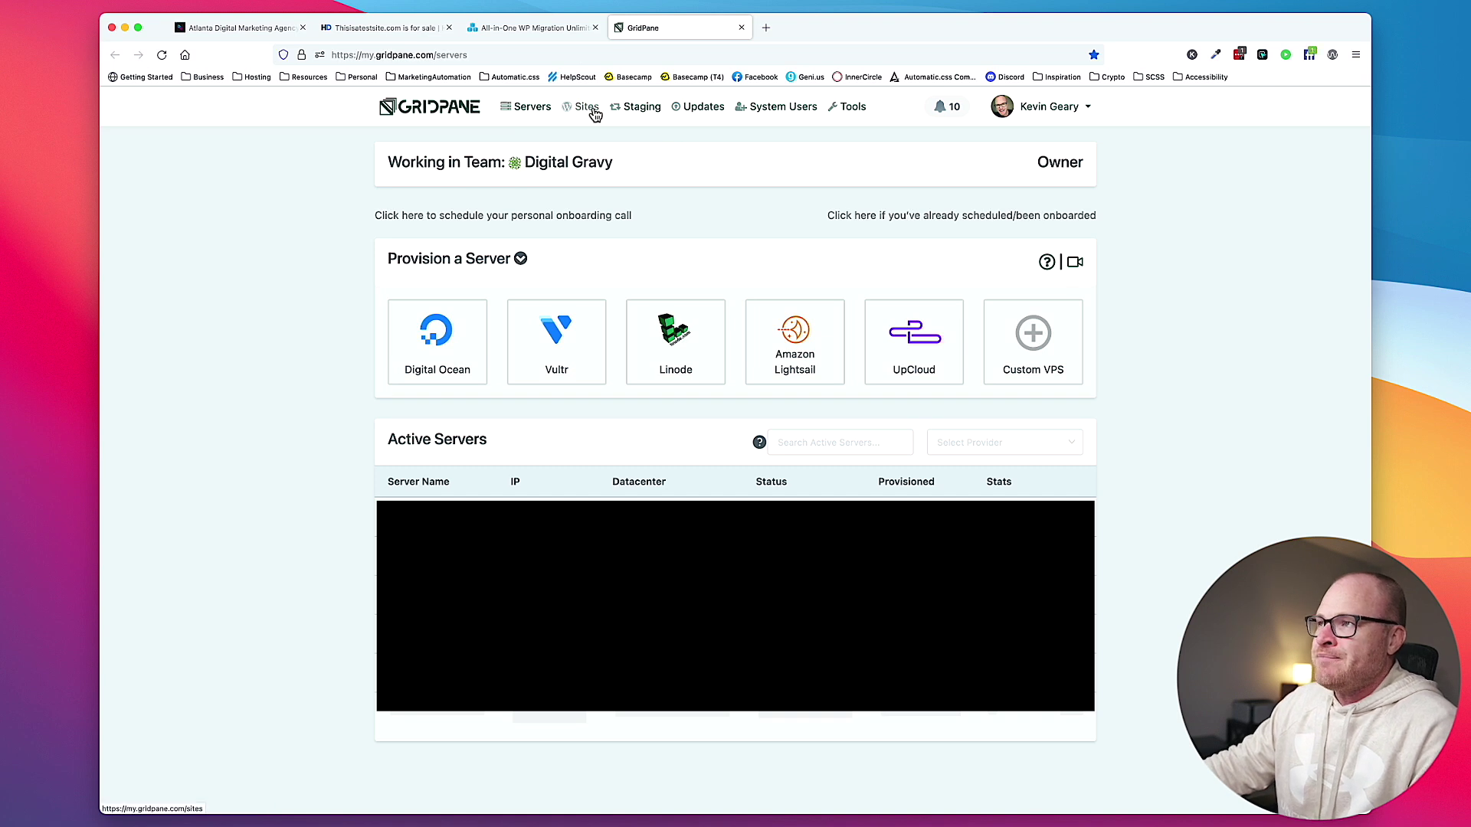
{"action": "left_click", "coordinate": [584, 111]}
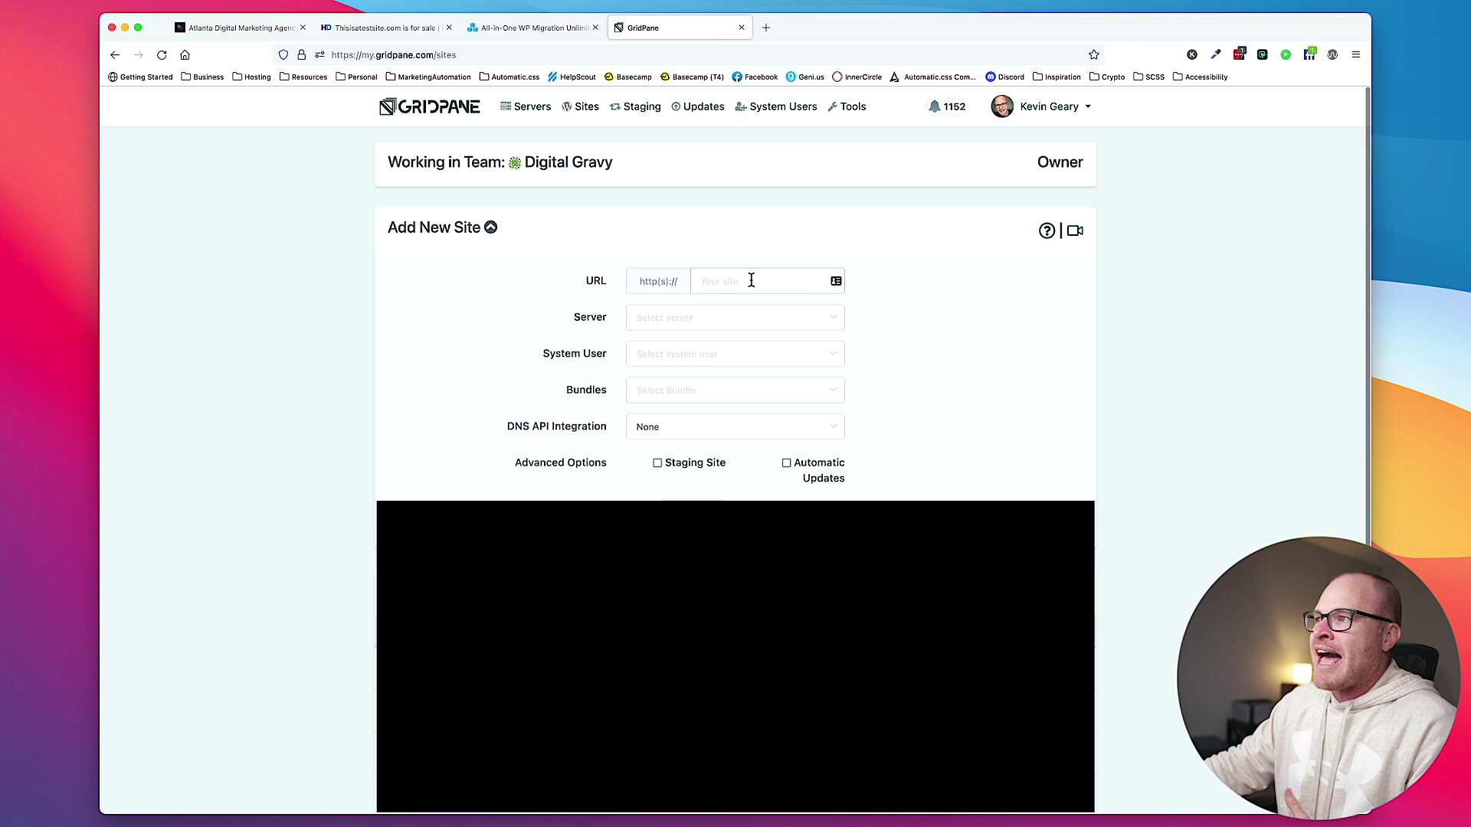
Step: Add site thisisatestsite.com on server dgdallas, then return to the Digital Gravy tab
{"action": "left_click", "coordinate": [752, 281]}
{"action": "type", "text": "thisi"}
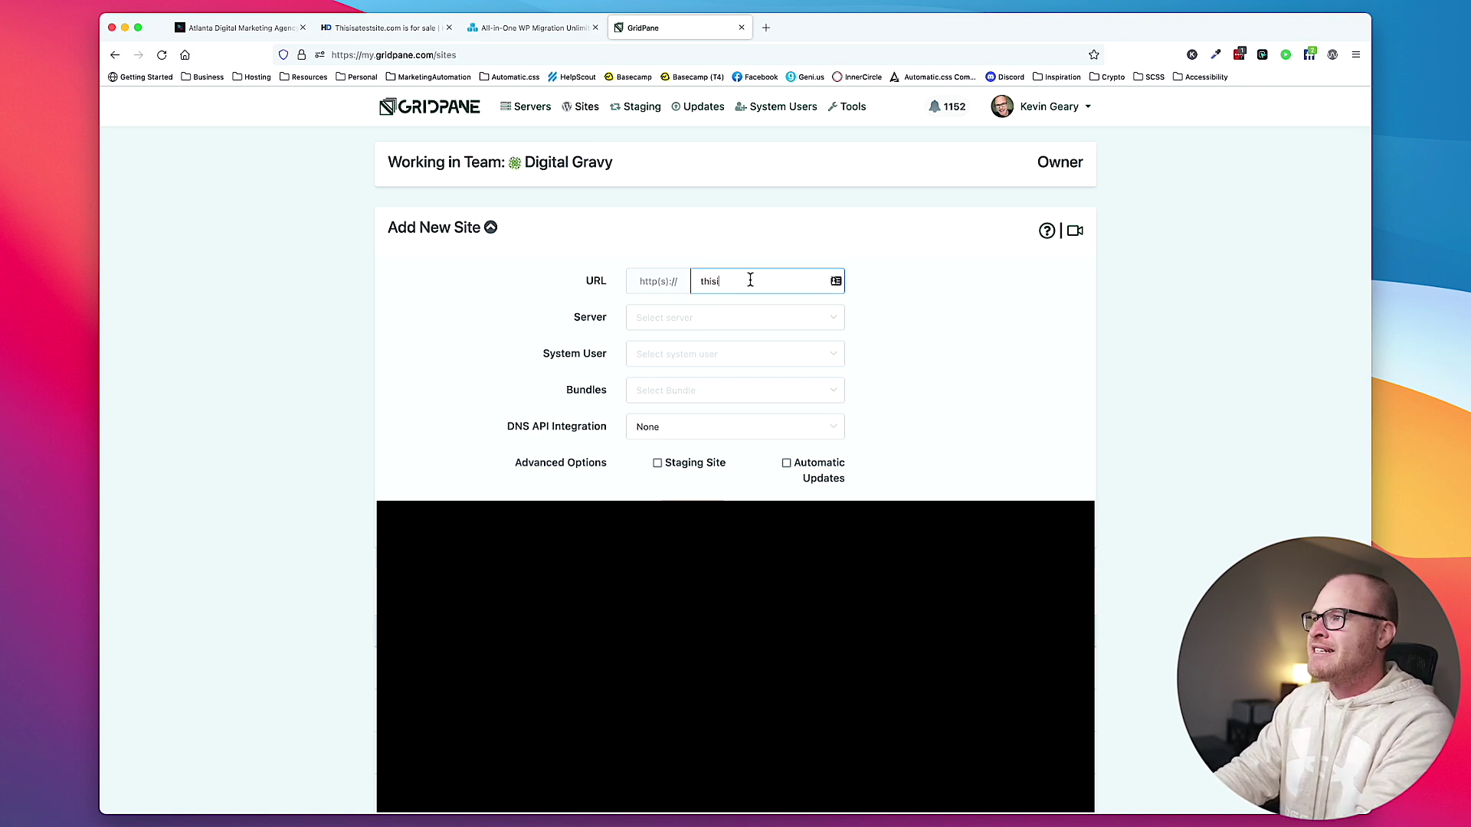
{"action": "type", "text": "satestsite.com"}
{"action": "left_click", "coordinate": [670, 317]}
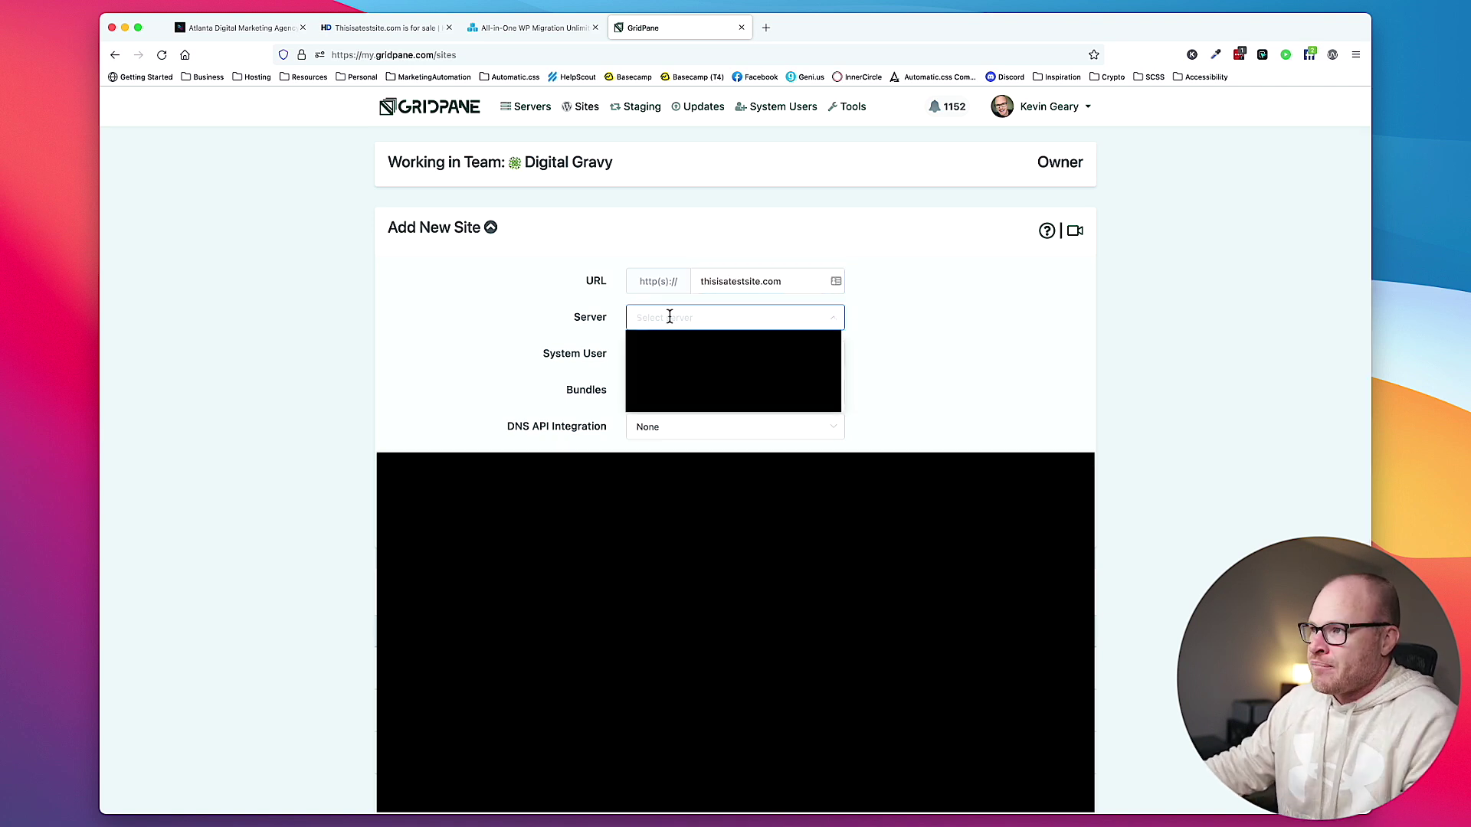
{"action": "left_click", "coordinate": [734, 343]}
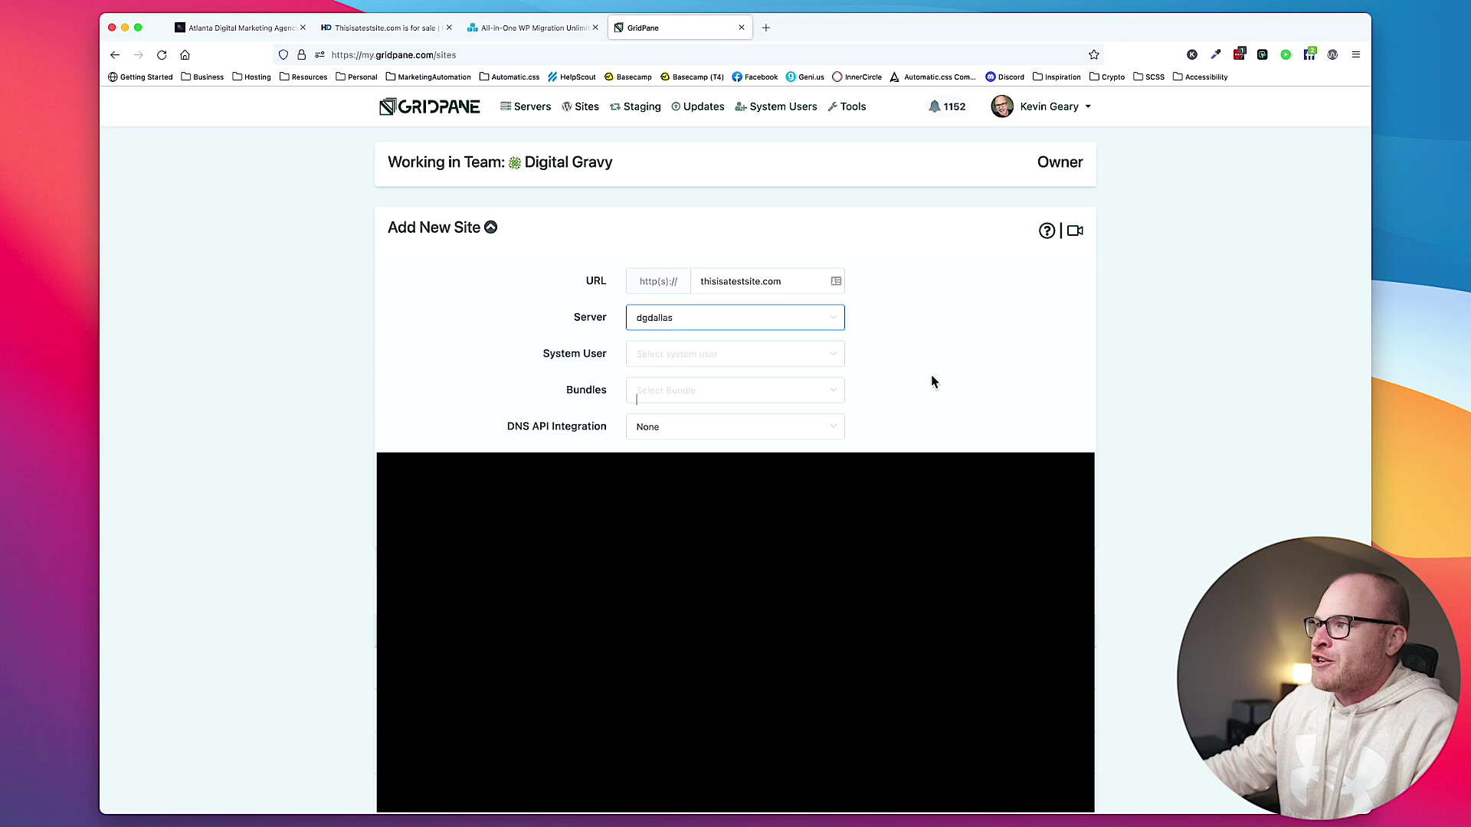
{"action": "scroll", "coordinate": [886, 370], "scroll_direction": "down", "scroll_amount": 3}
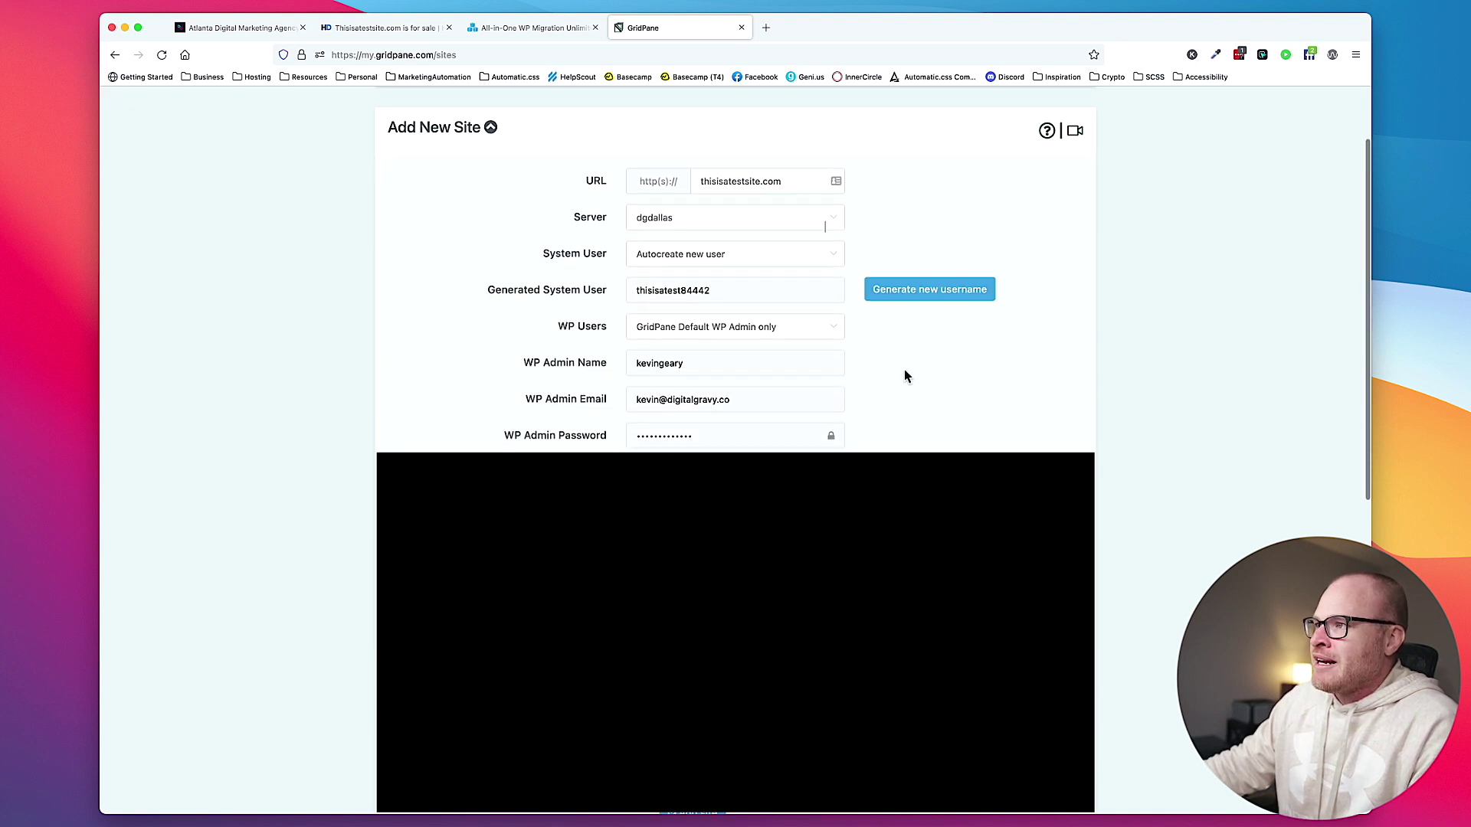
{"action": "scroll", "coordinate": [904, 371], "scroll_direction": "down", "scroll_amount": 5}
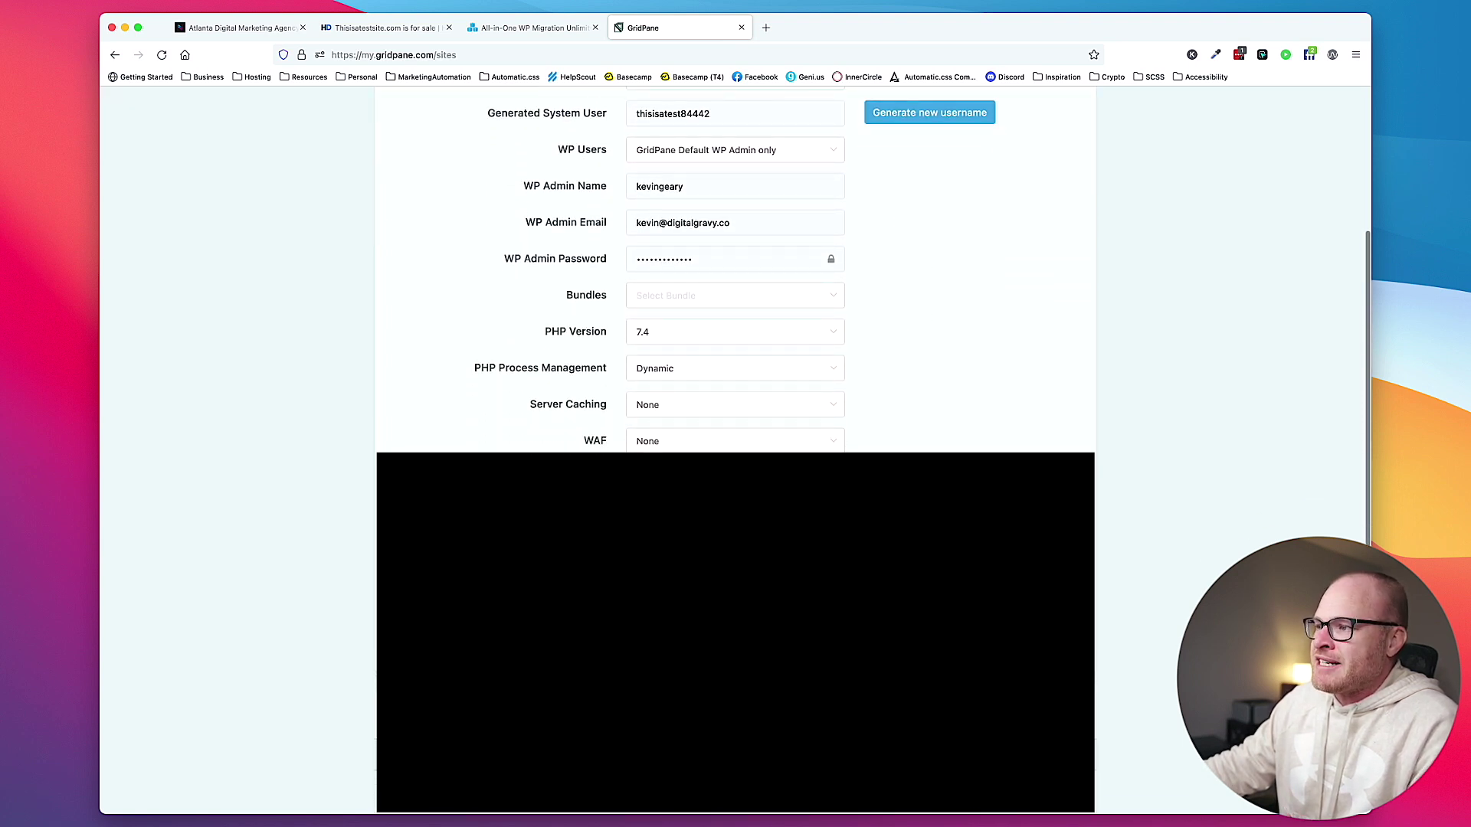
{"action": "key", "text": "Return"}
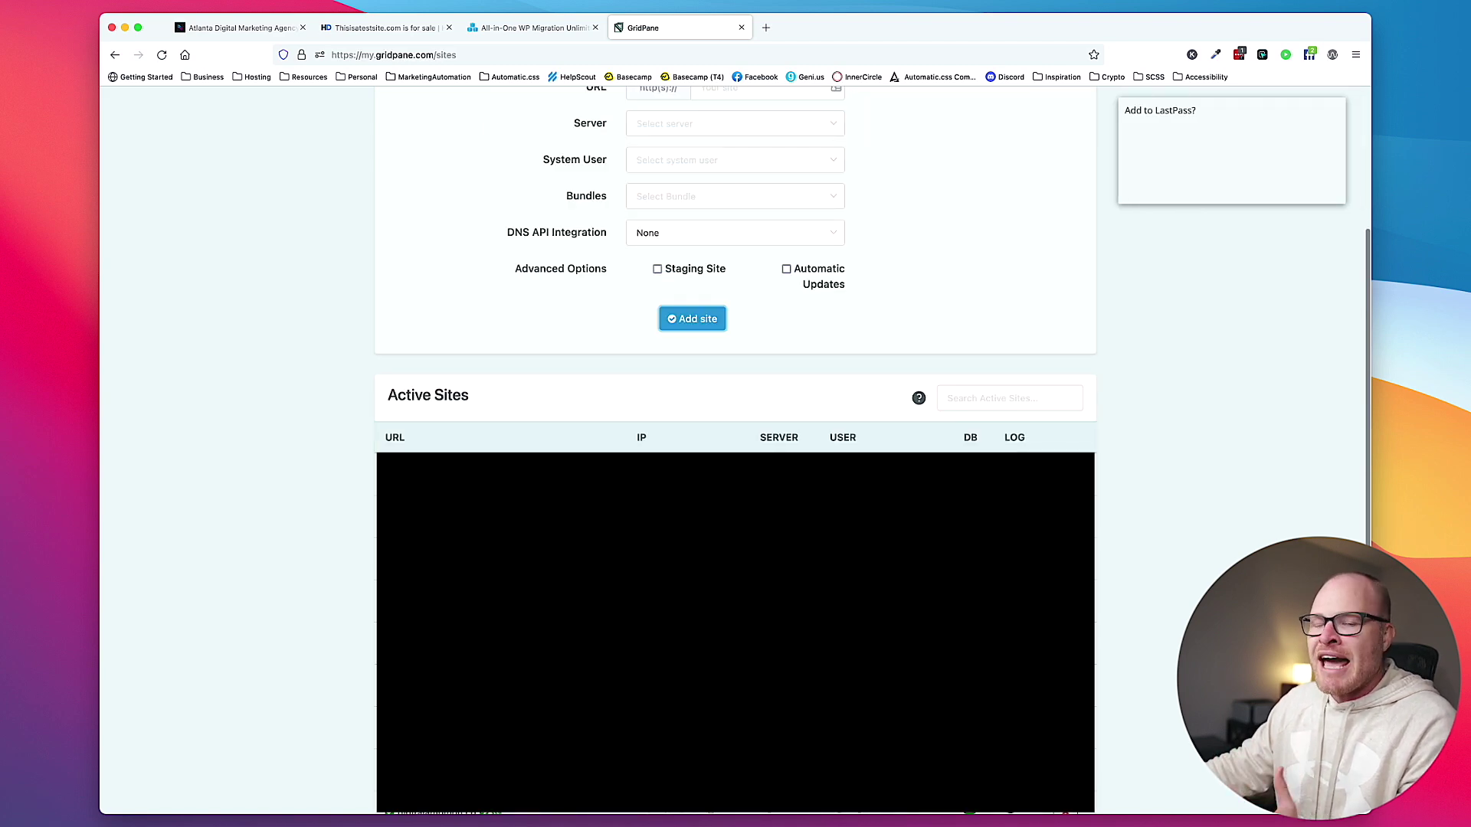
{"action": "left_click", "coordinate": [264, 29]}
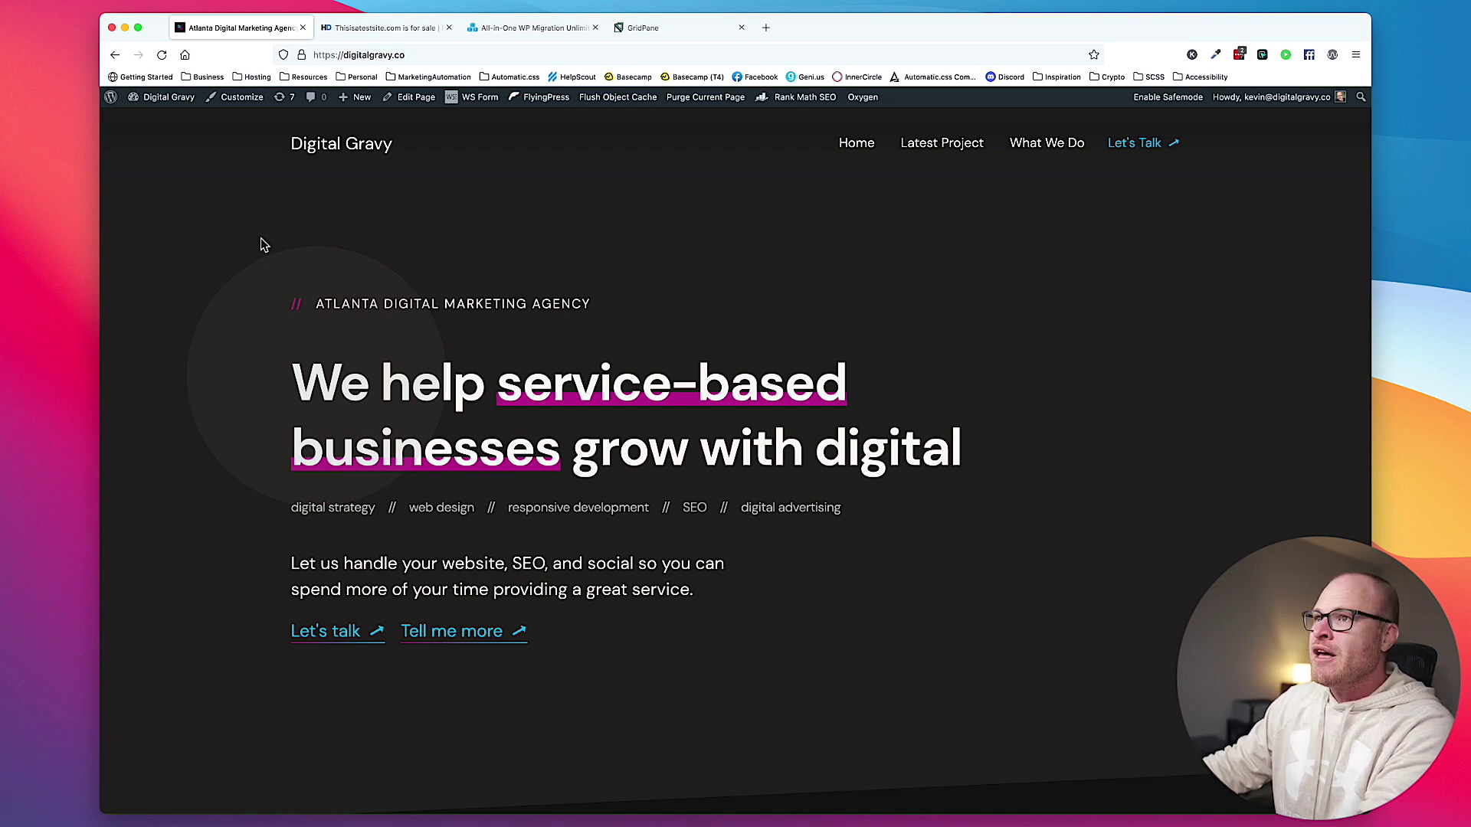
Step: Search WordPress Add New Plugins for 'all in one migration'
{"action": "mouse_move", "coordinate": [159, 97]}
{"action": "left_click", "coordinate": [153, 123]}
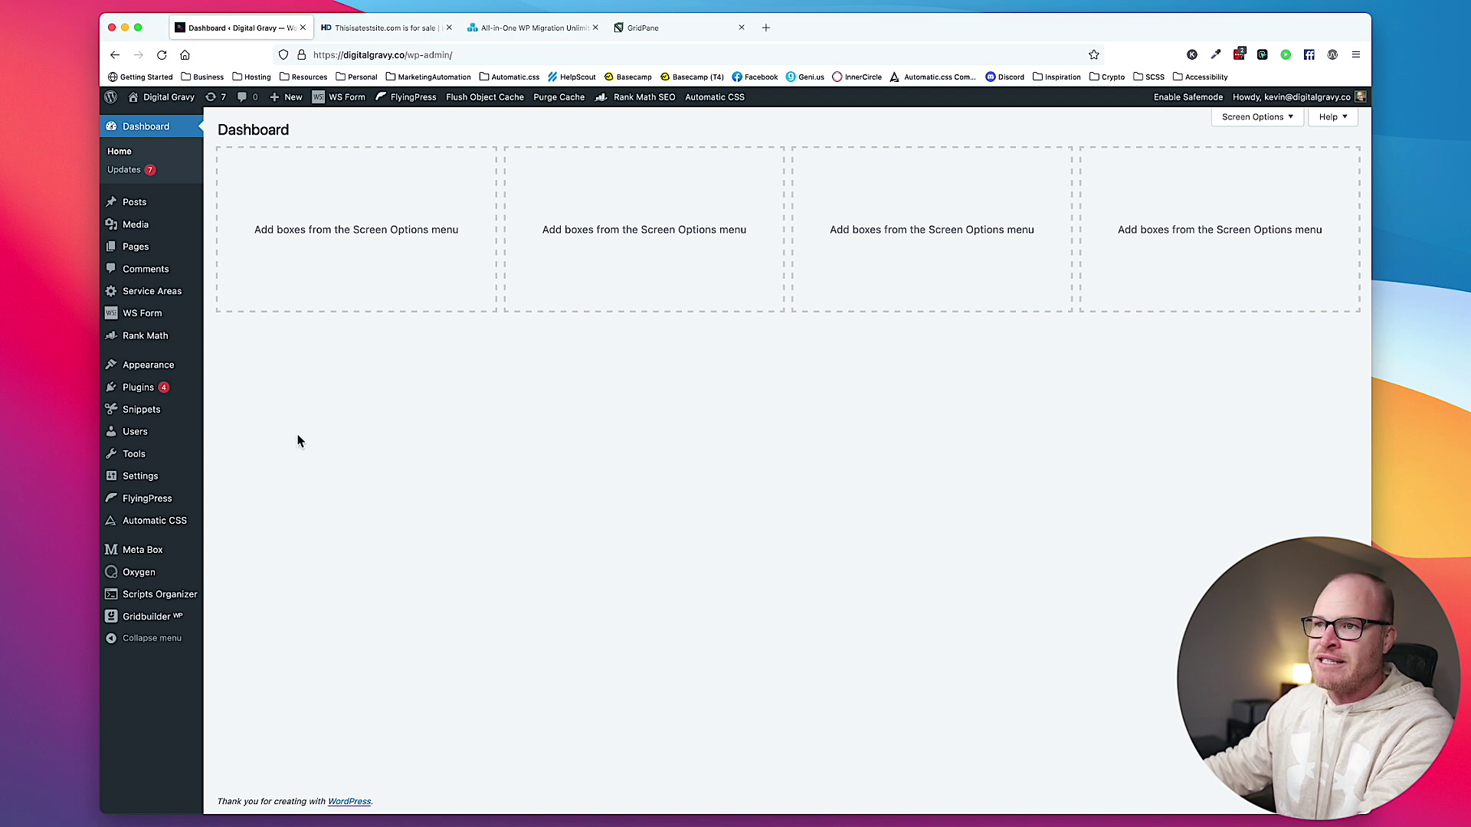
{"action": "mouse_move", "coordinate": [145, 387]}
{"action": "left_click", "coordinate": [234, 407]}
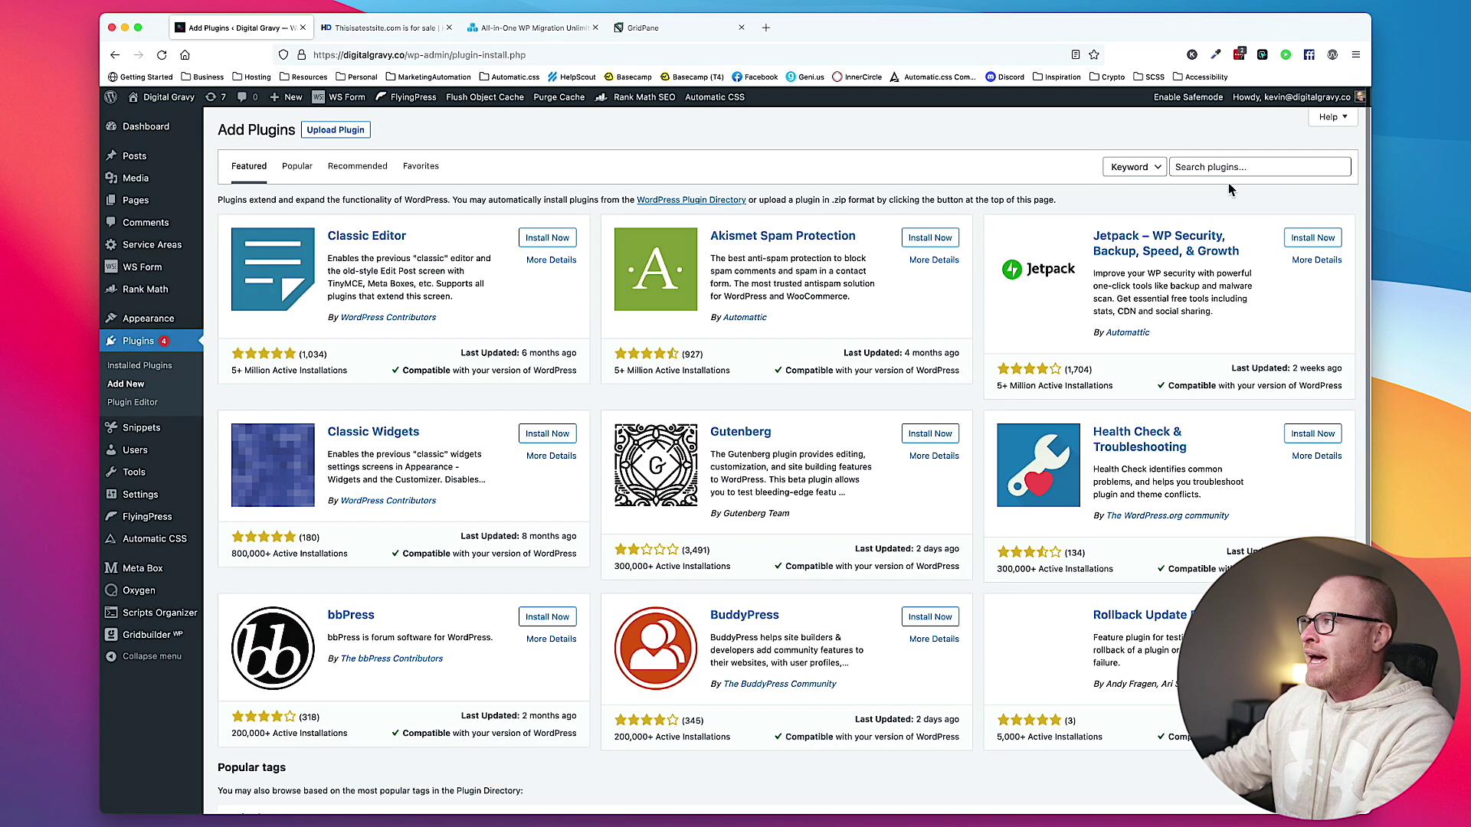
{"action": "left_click", "coordinate": [1229, 172]}
{"action": "type", "text": "all in one migration"}
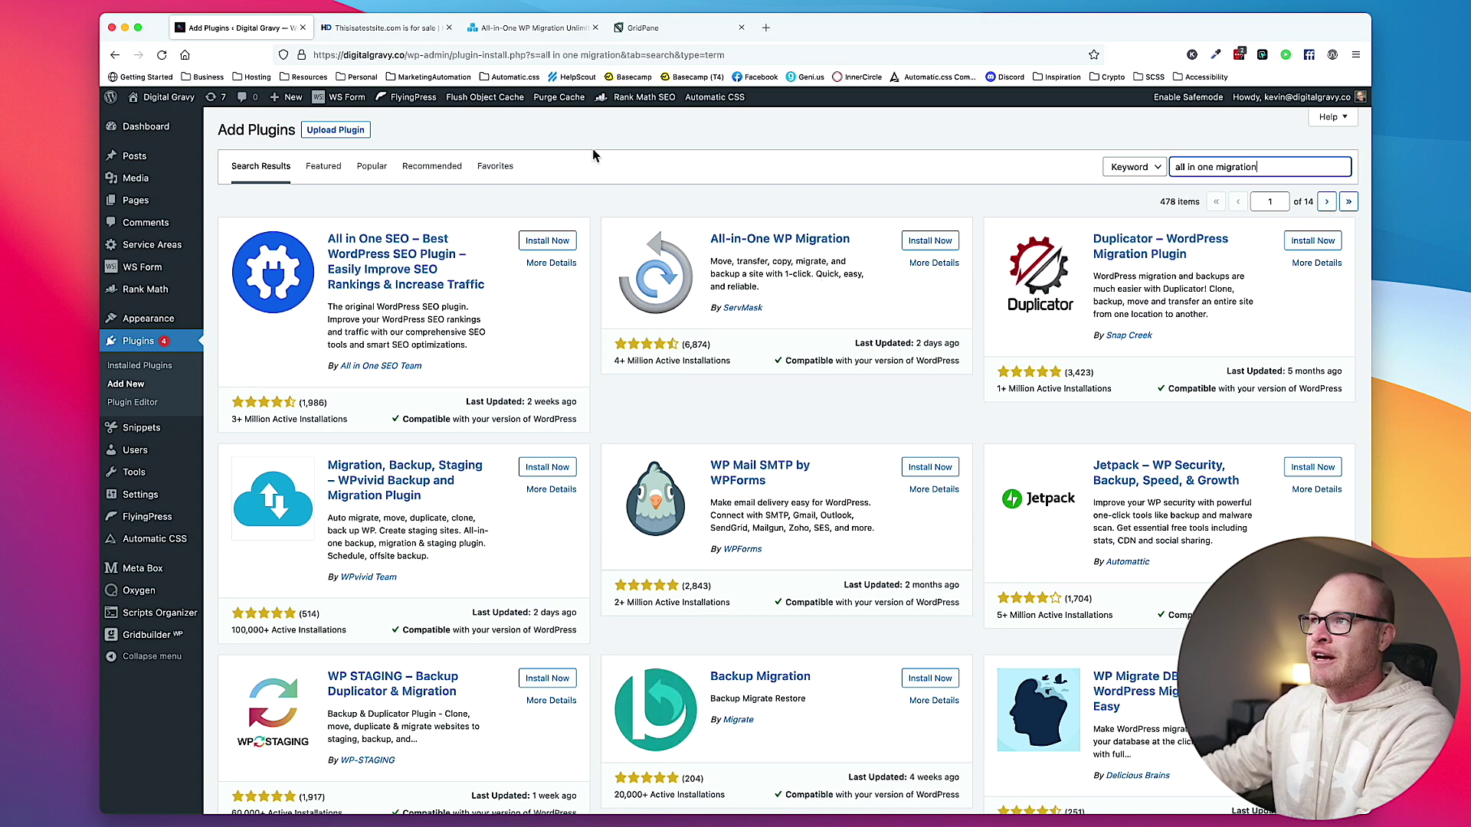
Step: Close the ServMask Unlimited Extension tab, then install and activate All-in-One WP Migration
{"action": "left_click", "coordinate": [526, 27]}
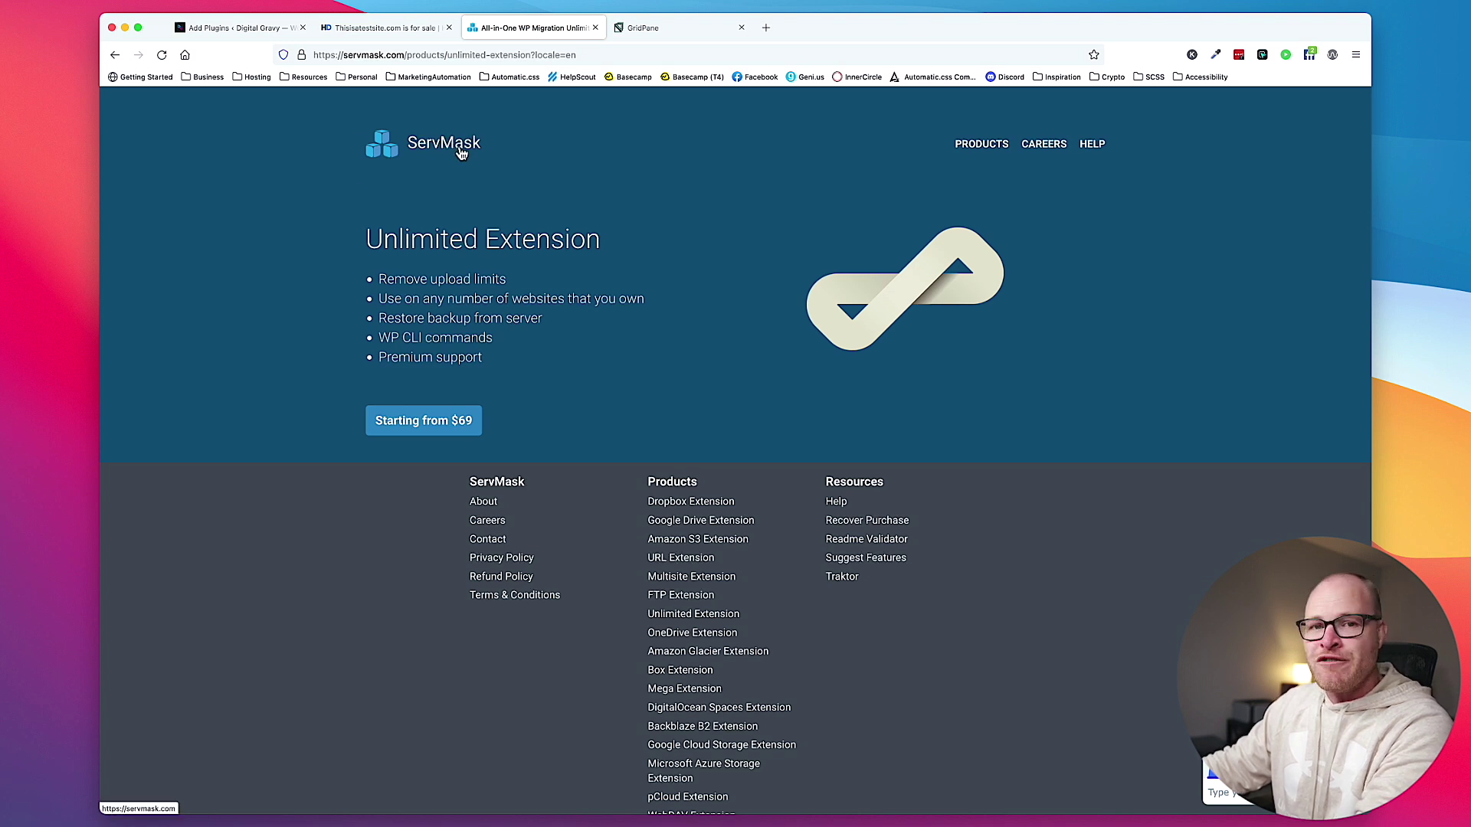
{"action": "left_click_drag", "start_coordinate": [361, 234], "coordinate": [620, 248]}
{"action": "left_click", "coordinate": [617, 244]}
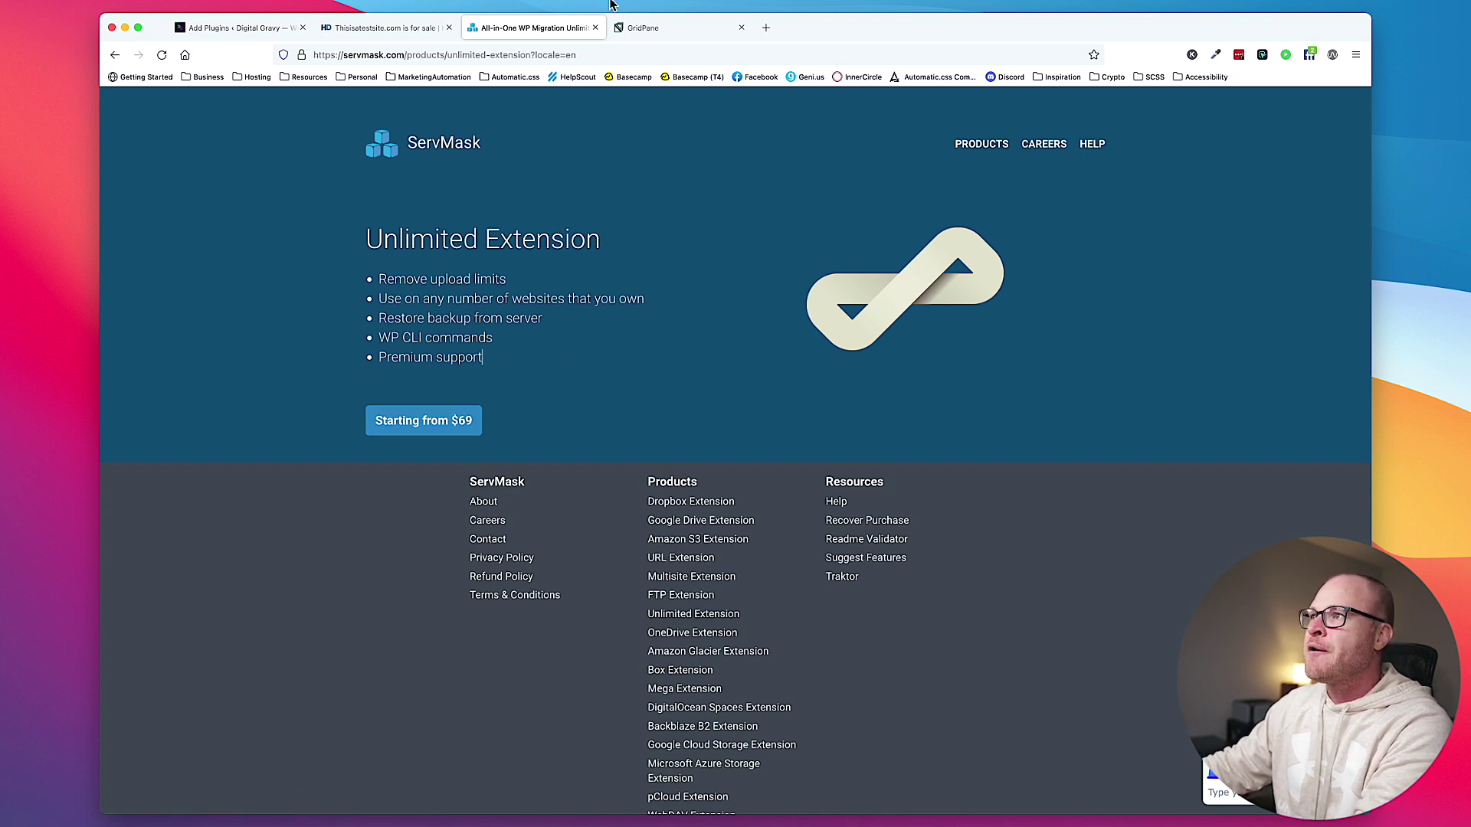
{"action": "left_click", "coordinate": [595, 28]}
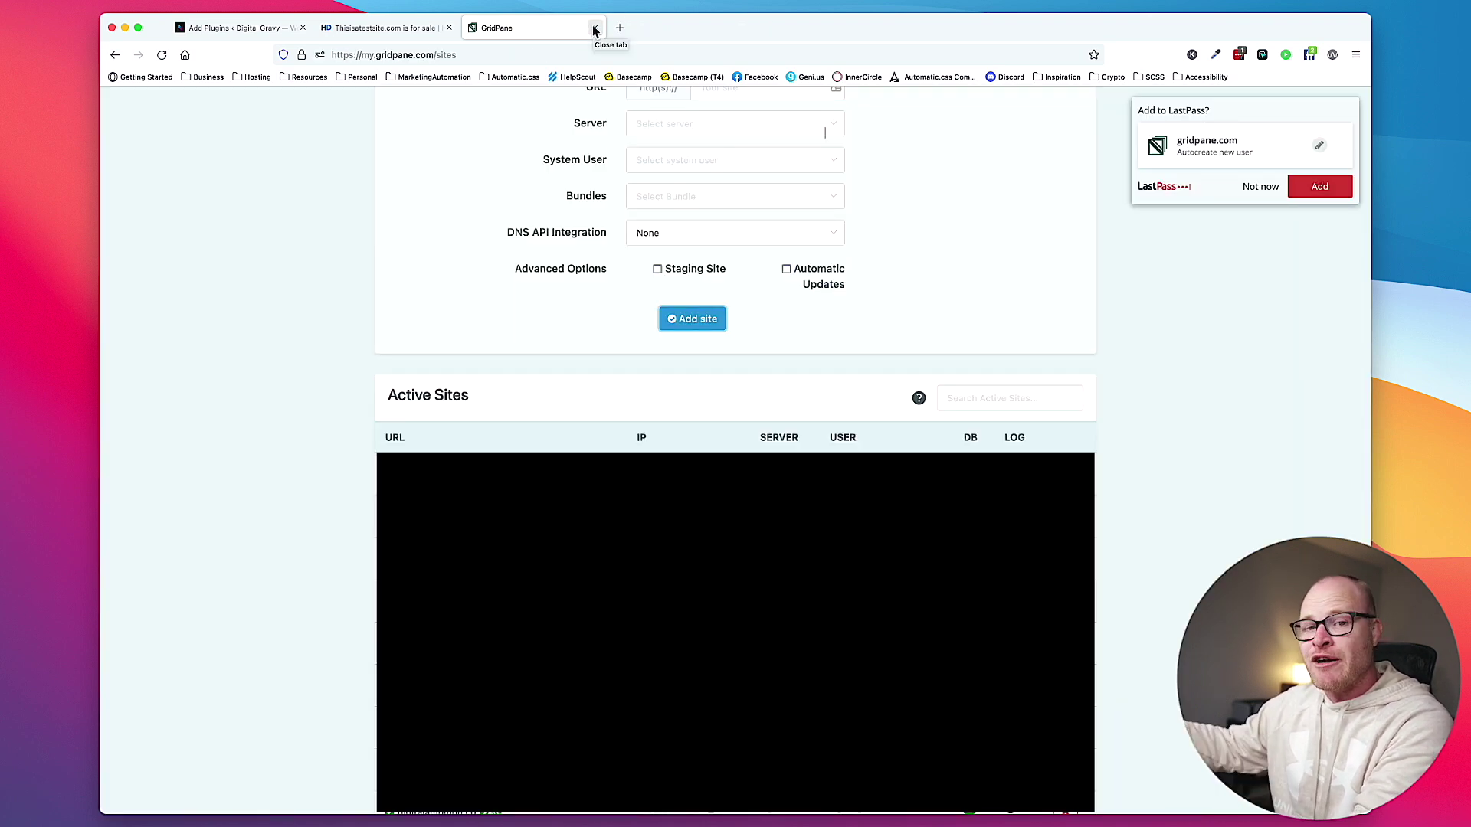
{"action": "left_click", "coordinate": [383, 27]}
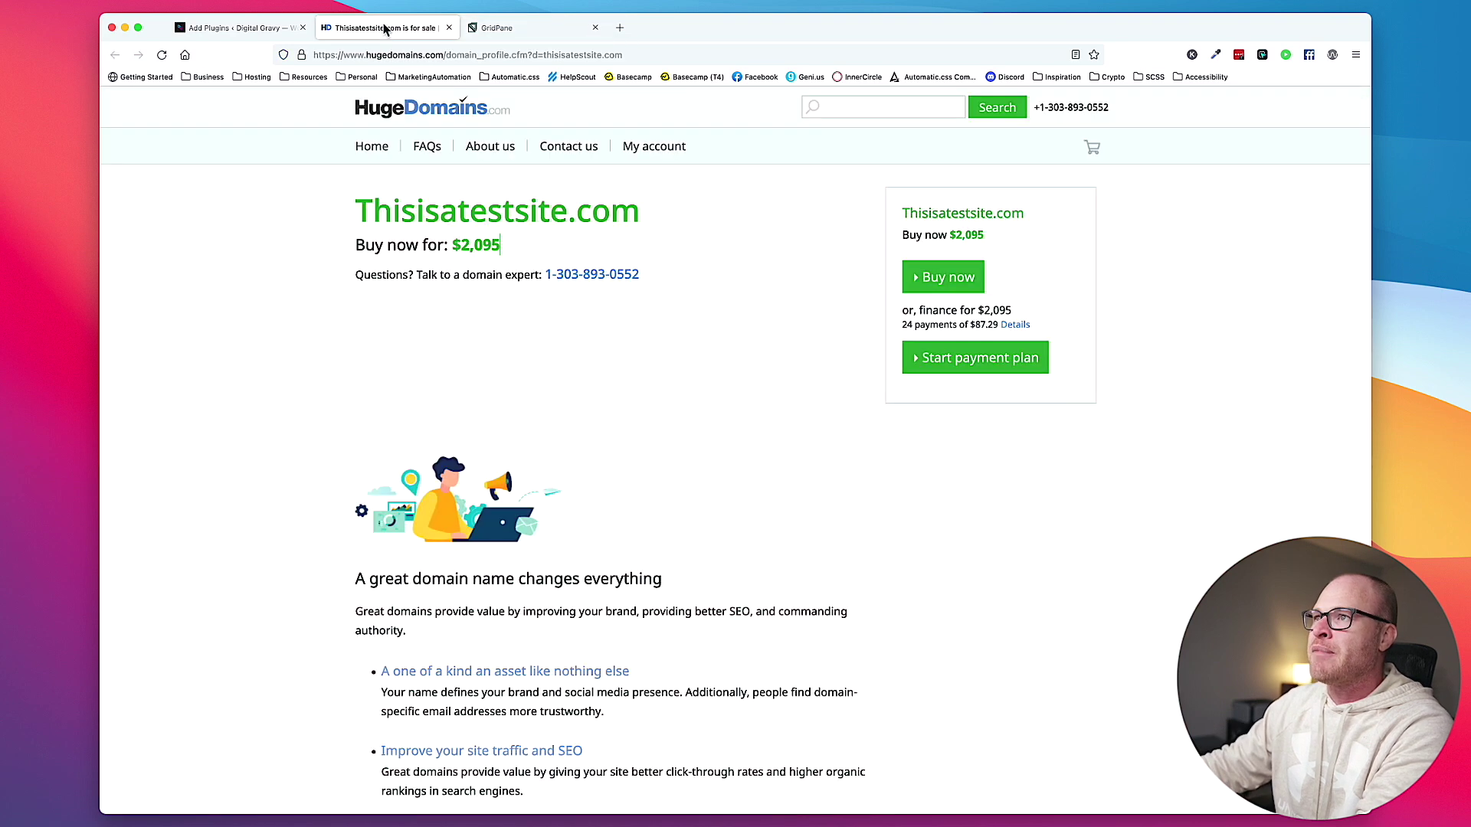
{"action": "left_click", "coordinate": [245, 28]}
{"action": "left_click", "coordinate": [952, 240]}
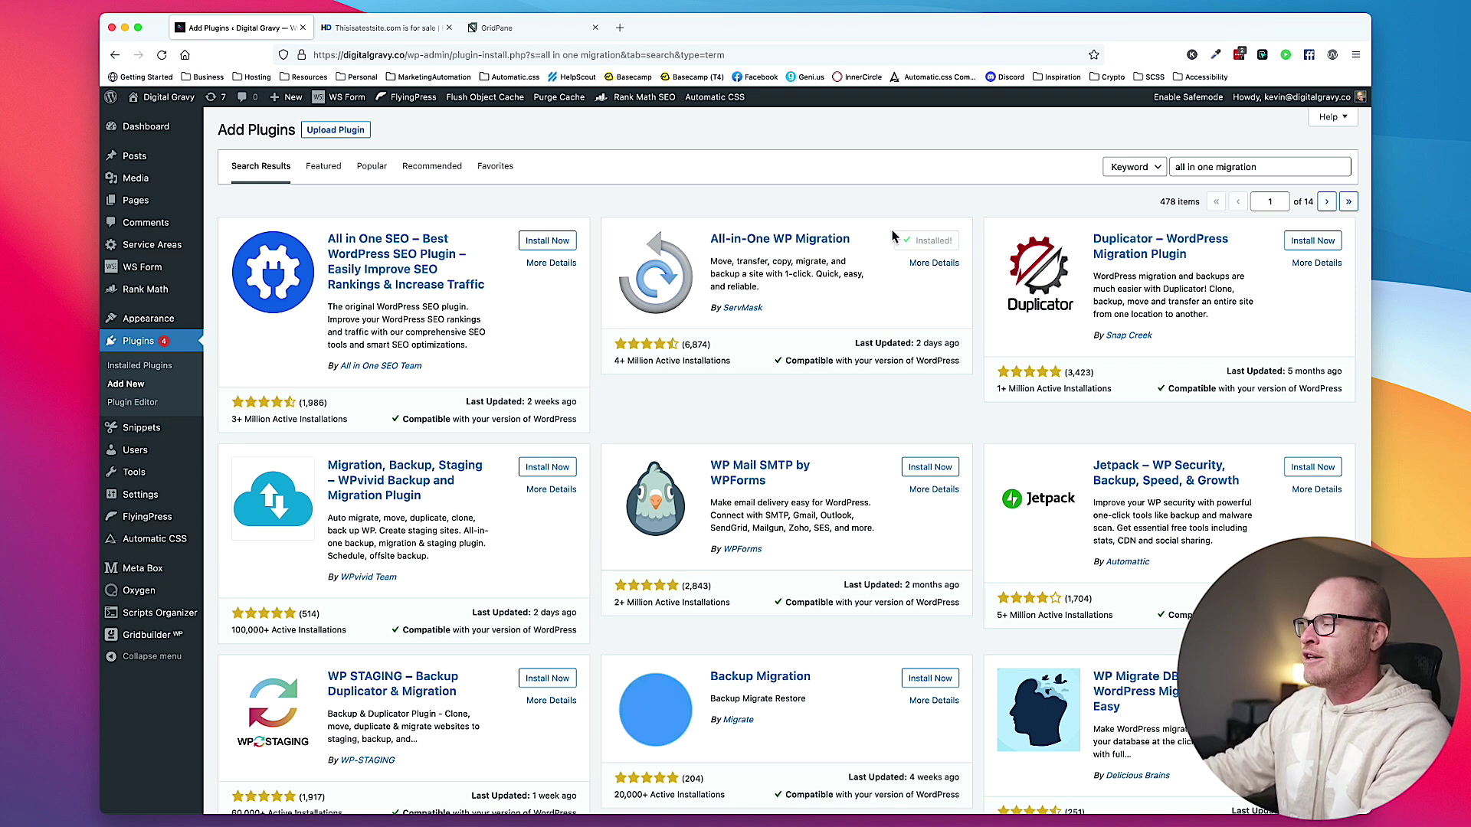
{"action": "left_click", "coordinate": [936, 242]}
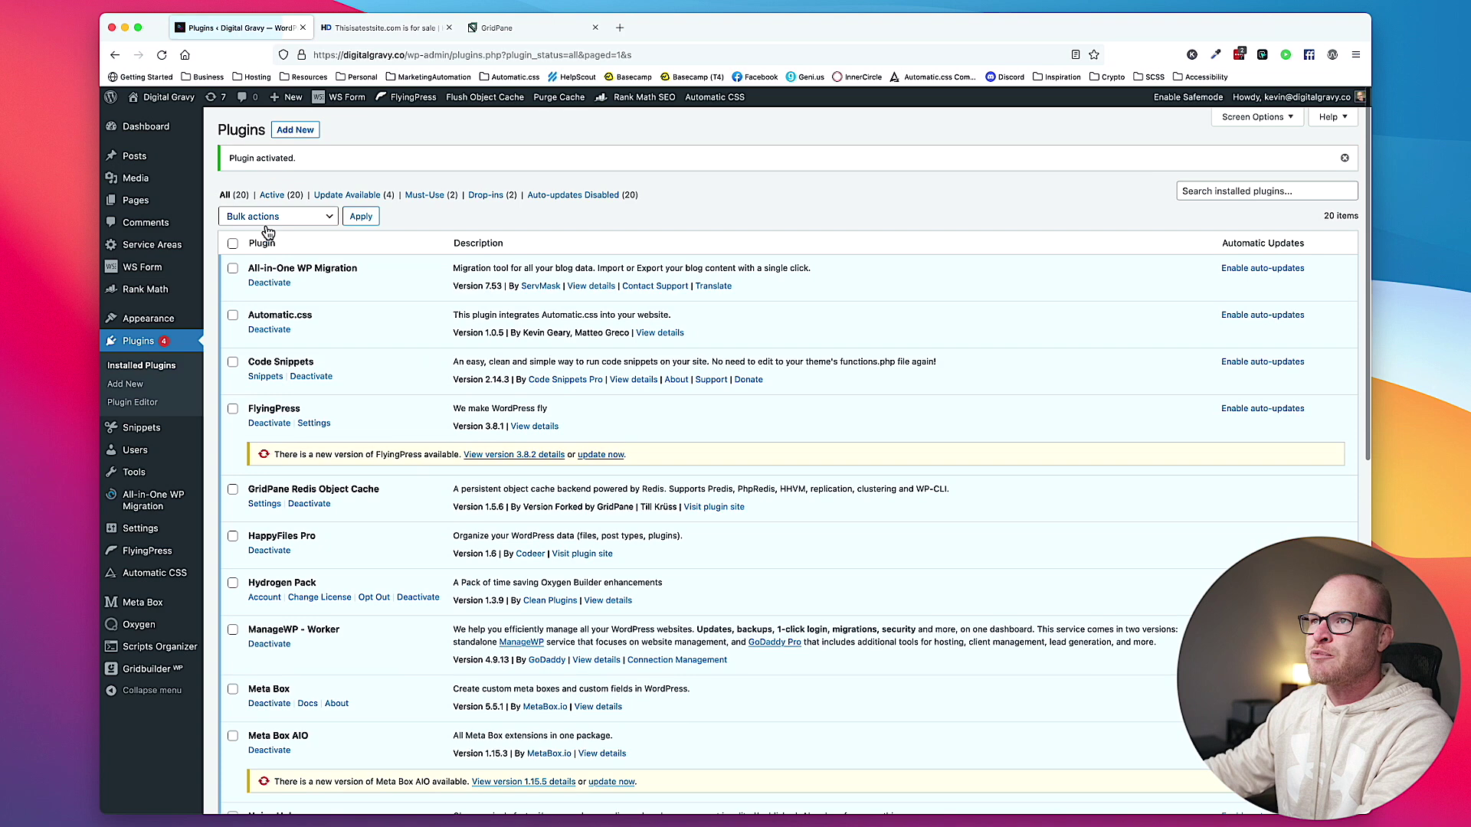
Step: Start an All-in-One WP Migration export of the whole site to a file
{"action": "left_click", "coordinate": [130, 403]}
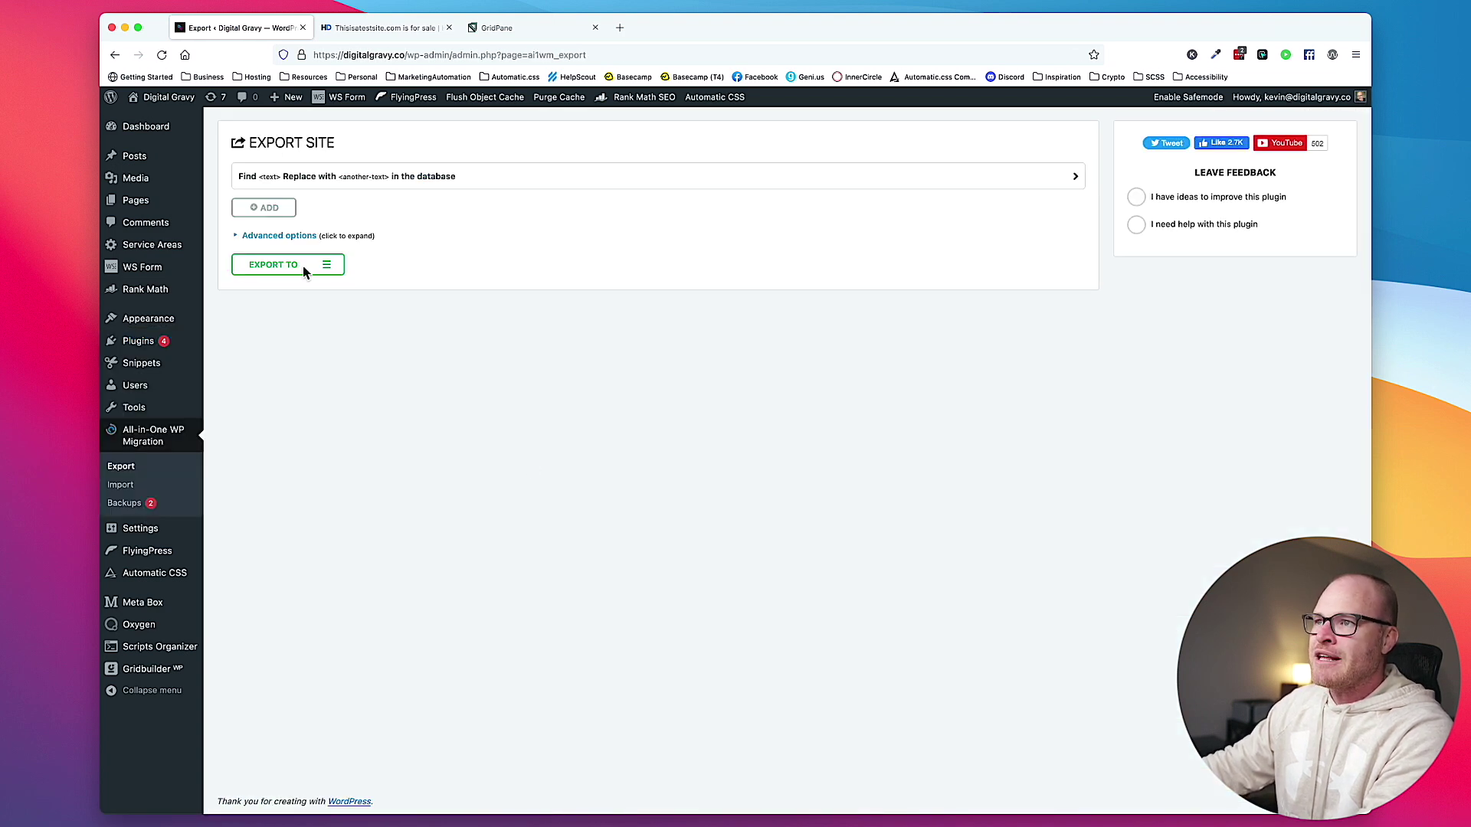
{"action": "left_click", "coordinate": [323, 268]}
{"action": "left_click", "coordinate": [258, 284]}
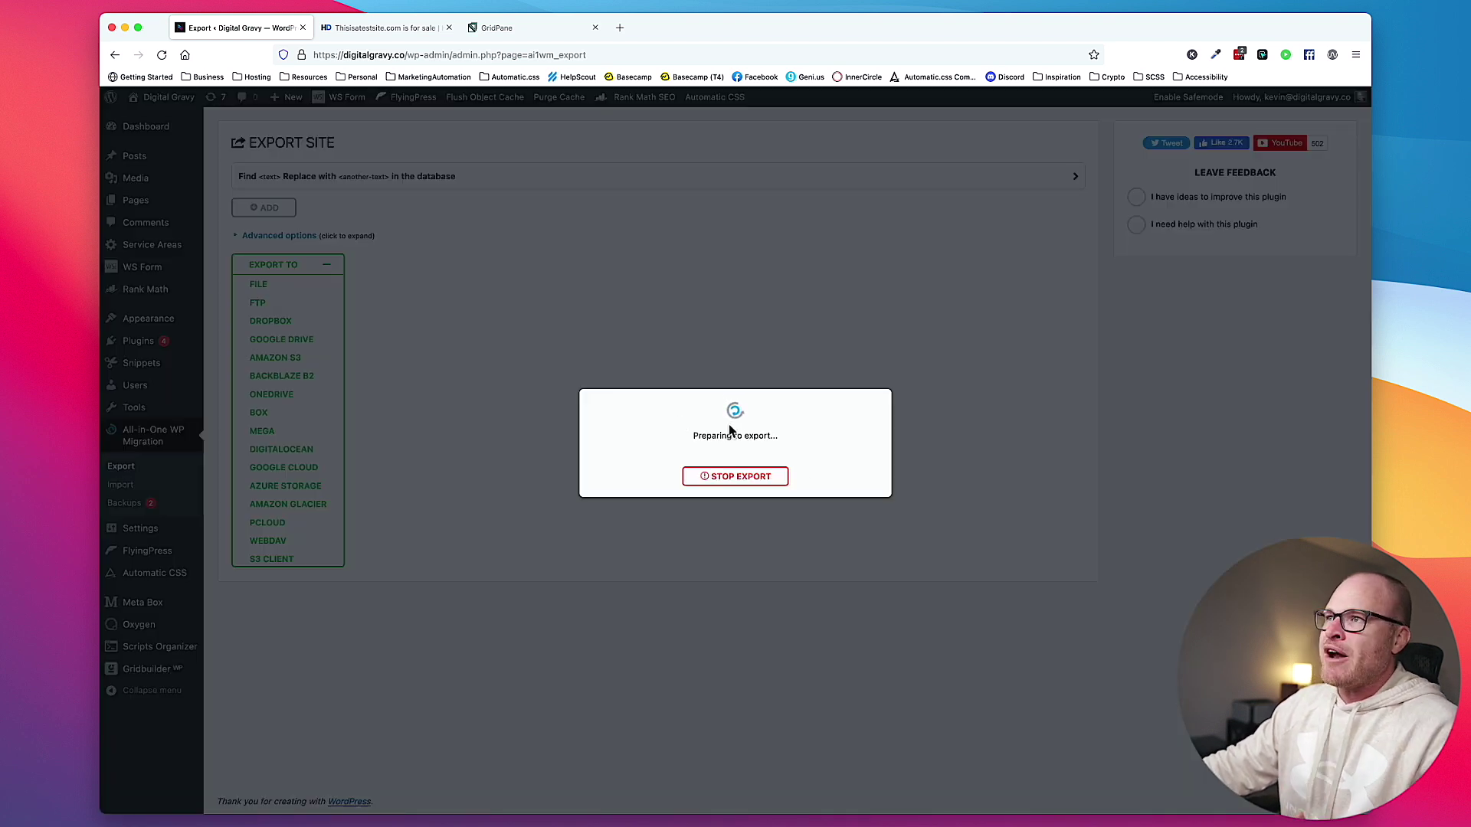
{"action": "left_click", "coordinate": [519, 29]}
{"action": "scroll", "coordinate": [825, 132], "scroll_direction": "down", "scroll_amount": 3}
Step: Use Single Sign On on the thisisatestsite.com row under GridPane's Active Sites
{"action": "scroll", "coordinate": [825, 132], "scroll_direction": "up", "scroll_amount": 3}
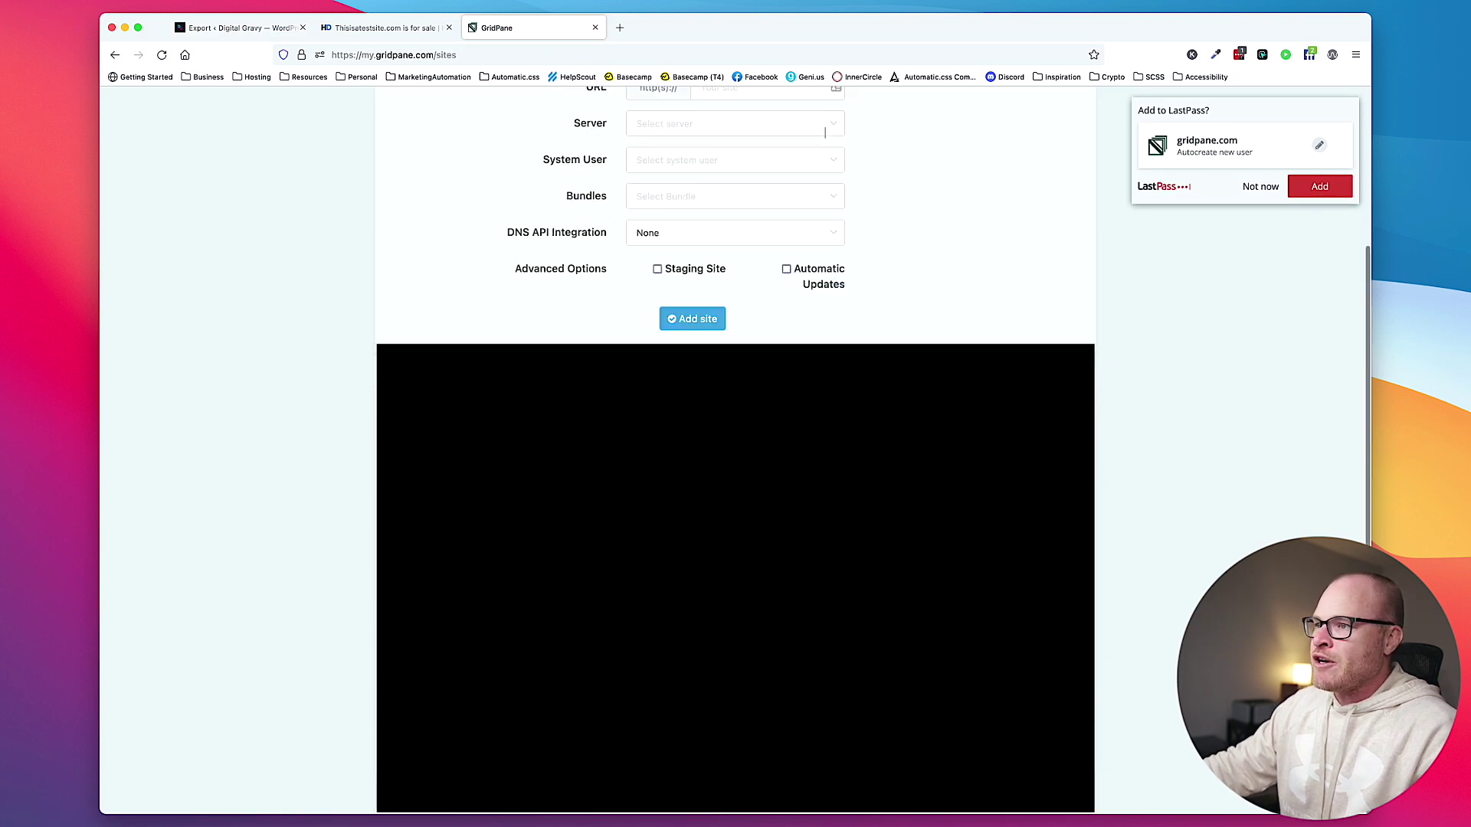
{"action": "scroll", "coordinate": [450, 752], "scroll_direction": "down", "scroll_amount": 3}
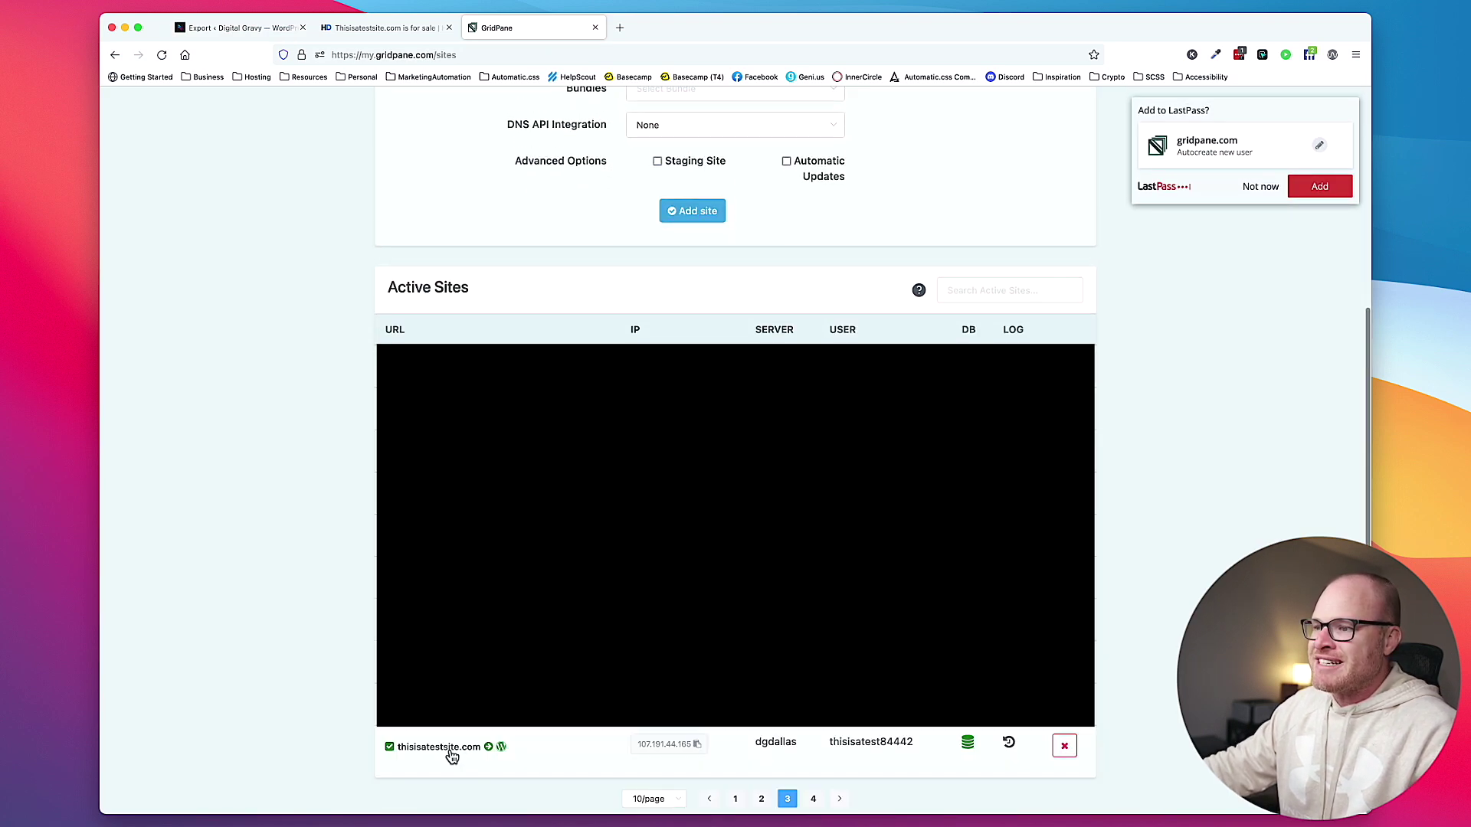
{"action": "left_click", "coordinate": [502, 747]}
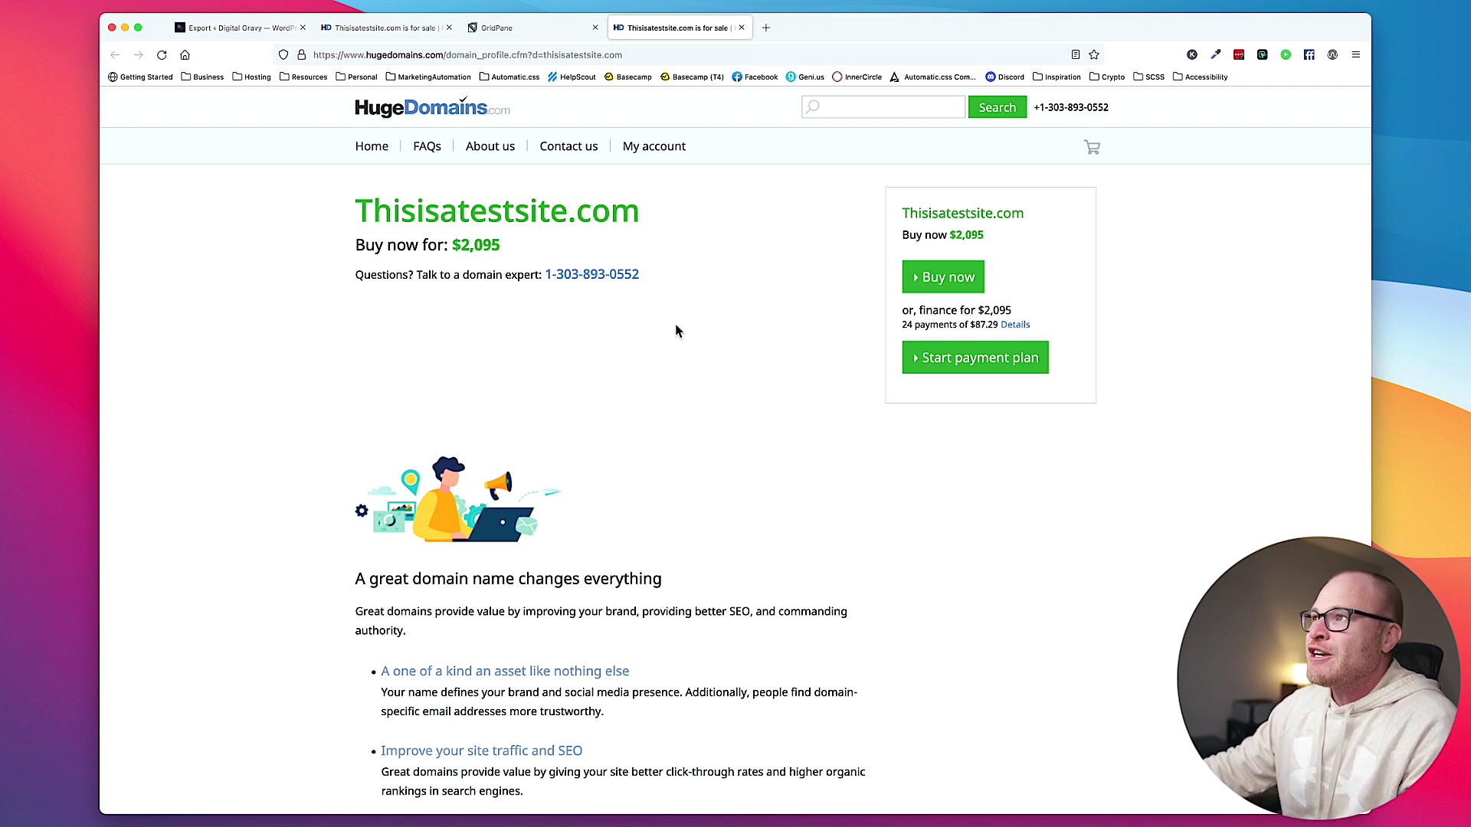
Step: Download the 305 MB digitalgravy.co .wpress export and save it to Downloads
{"action": "left_click", "coordinate": [218, 31]}
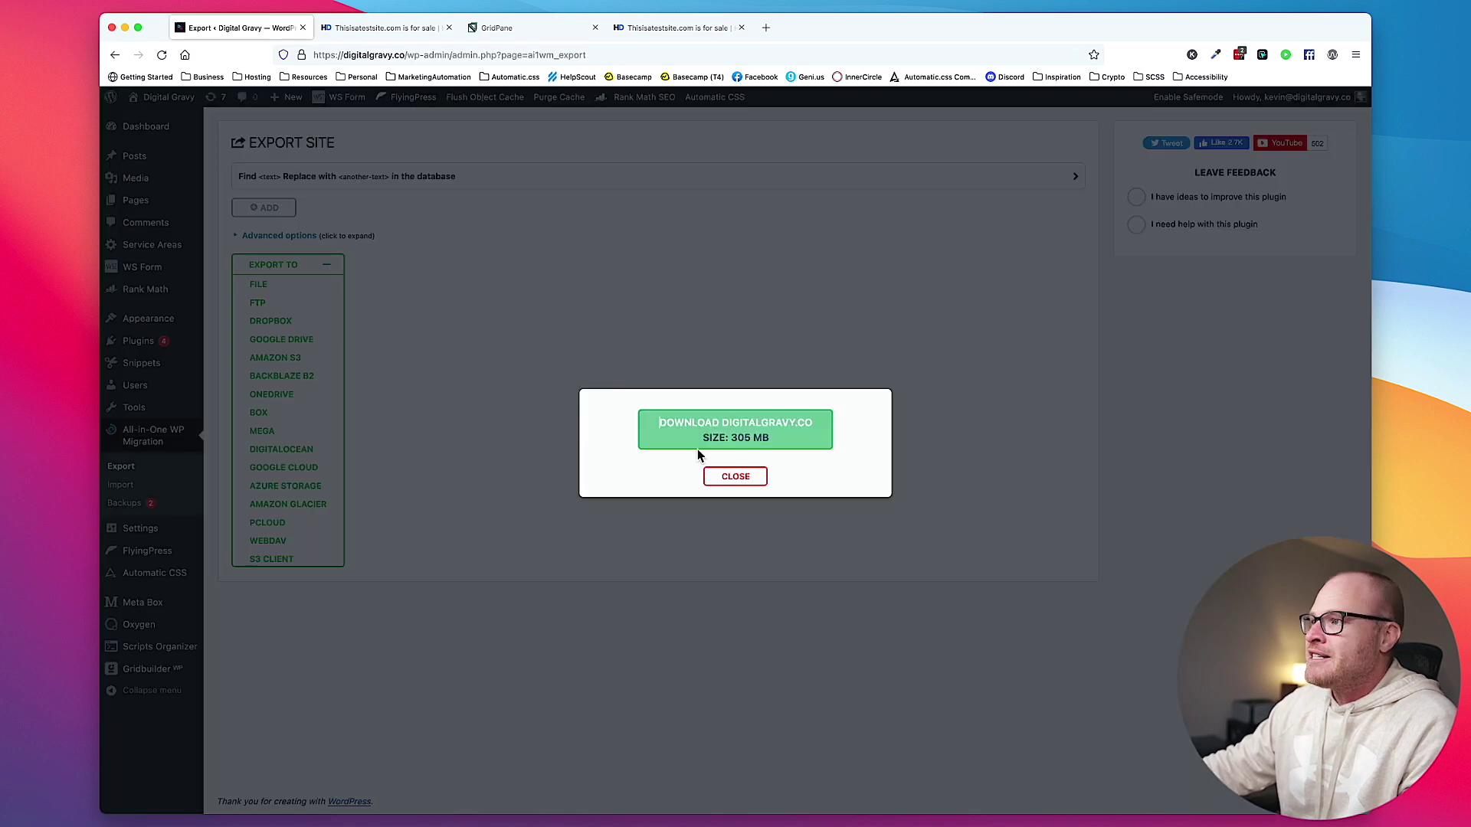
{"action": "left_click", "coordinate": [715, 439]}
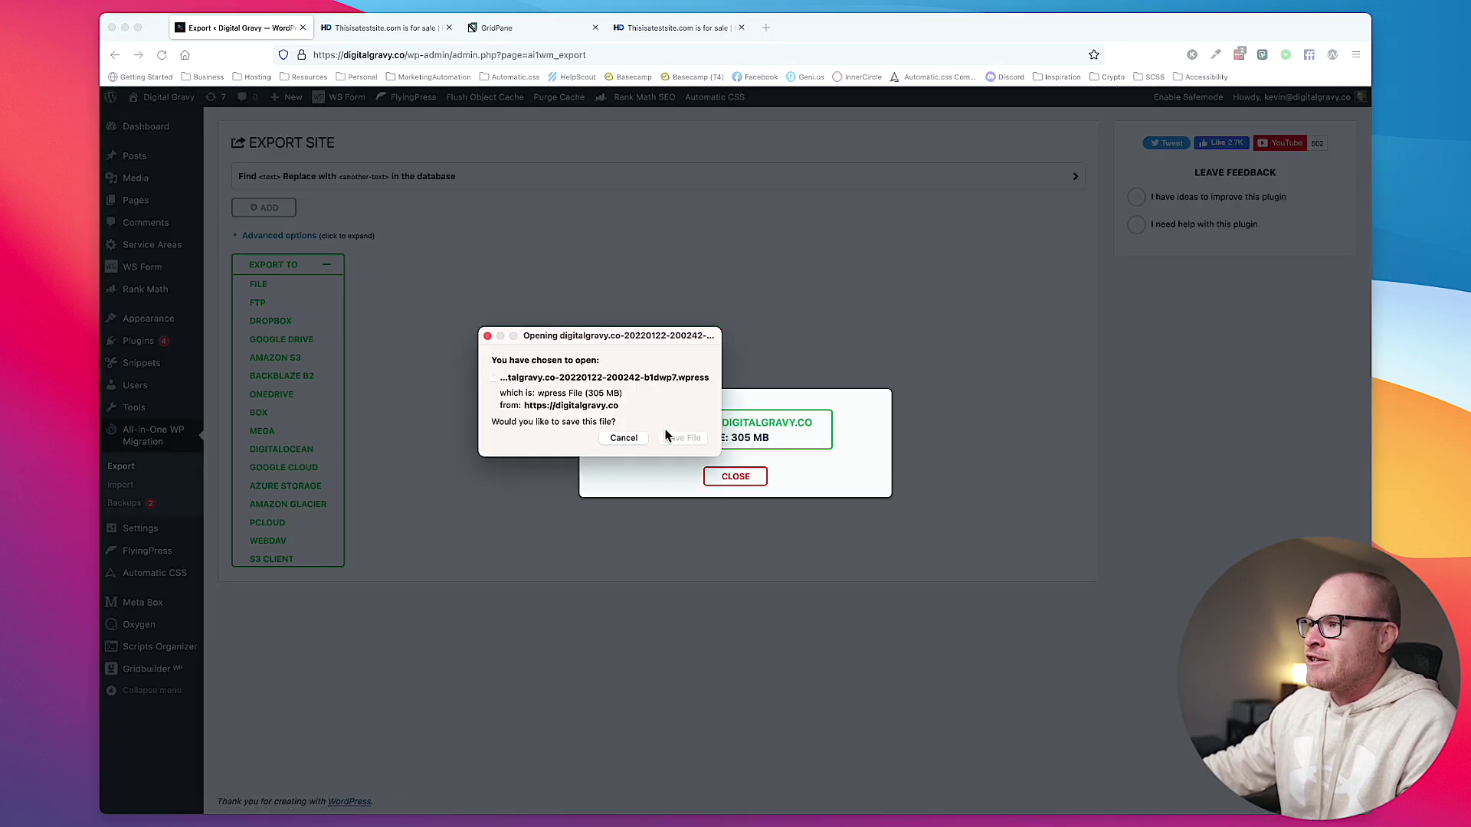
{"action": "left_click", "coordinate": [674, 441]}
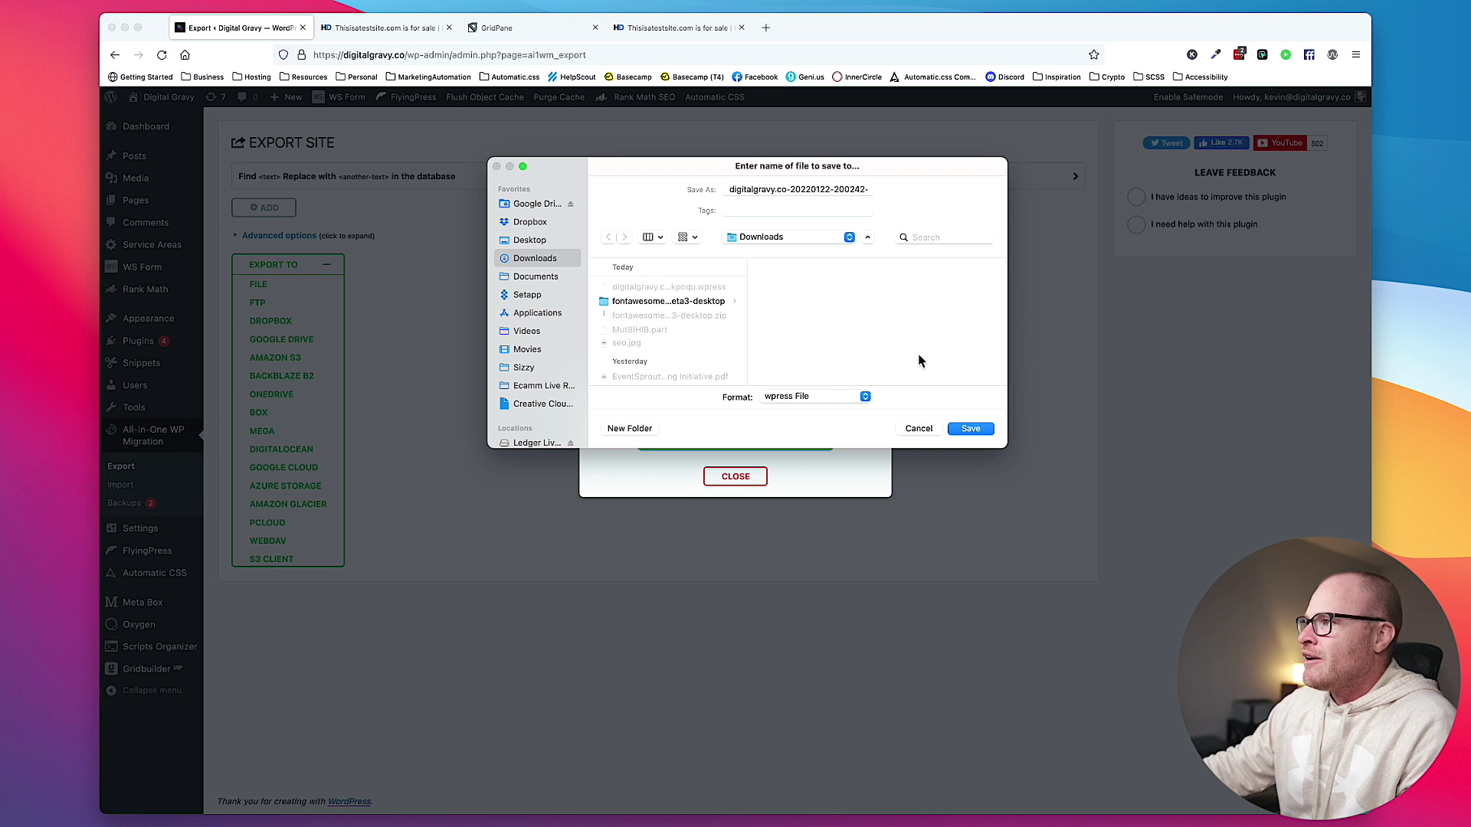
{"action": "left_click", "coordinate": [971, 429]}
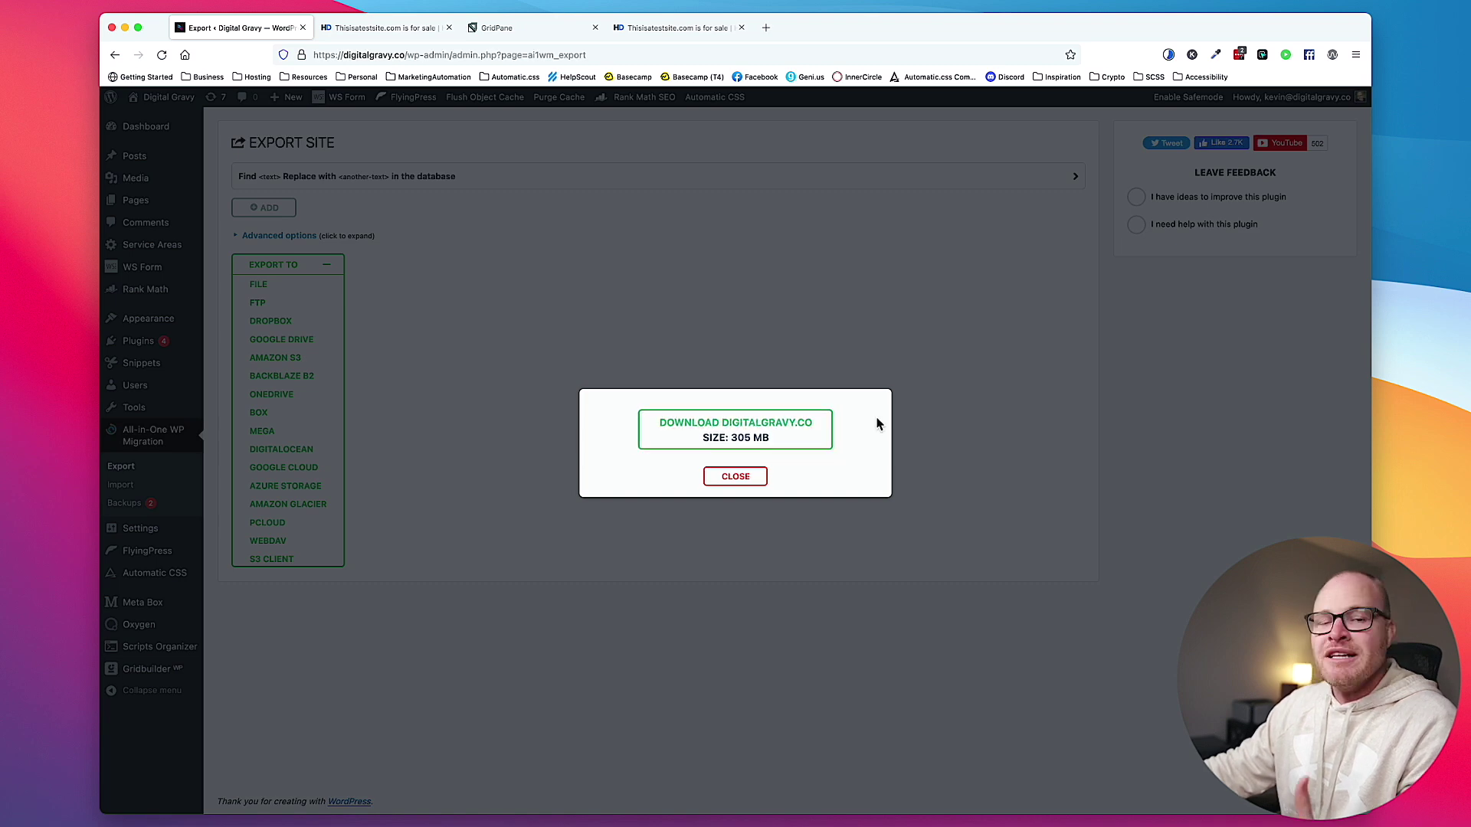
{"action": "left_click", "coordinate": [678, 27]}
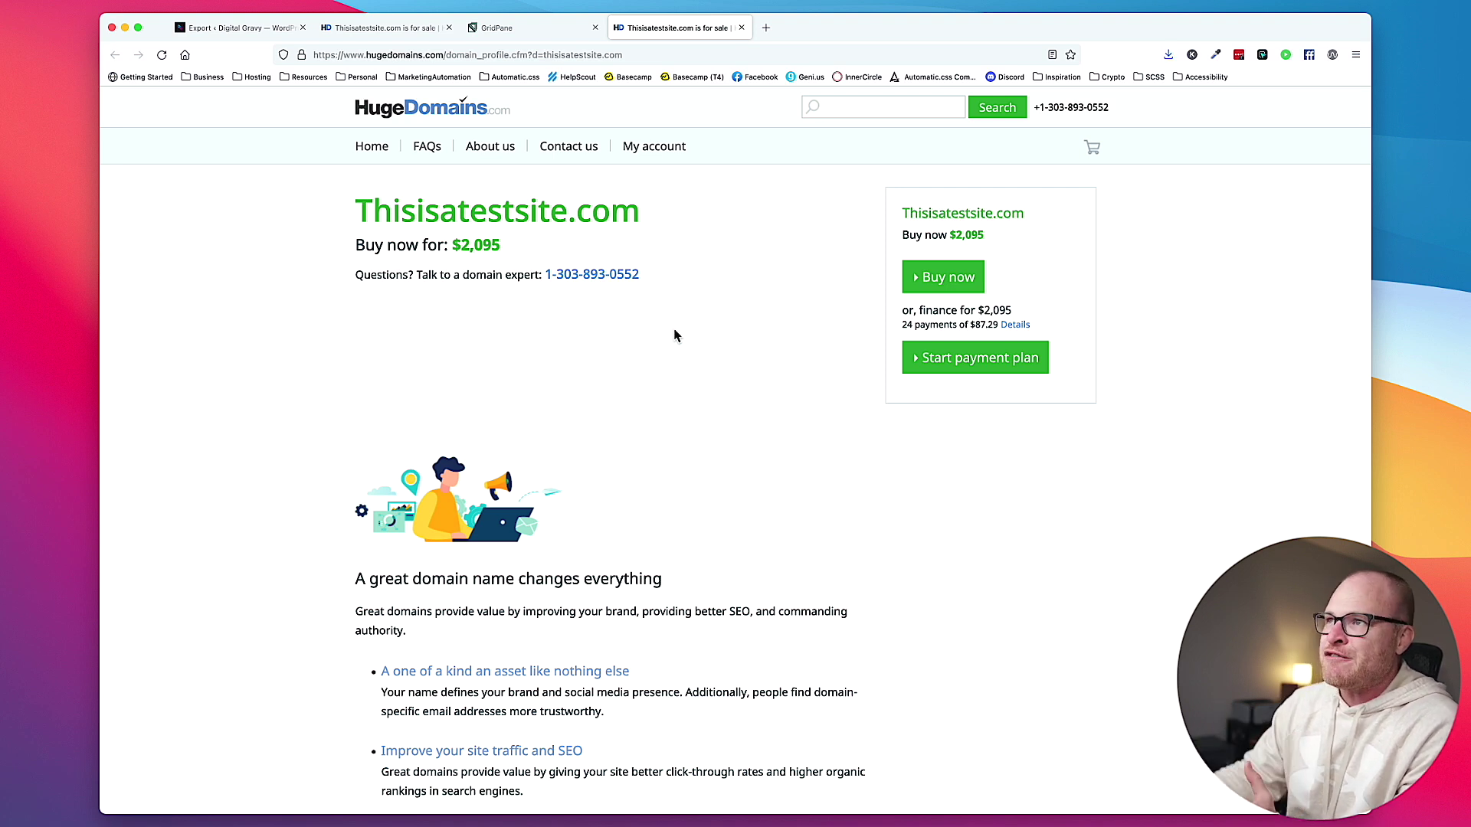
{"action": "left_click_drag", "start_coordinate": [678, 222], "coordinate": [358, 209]}
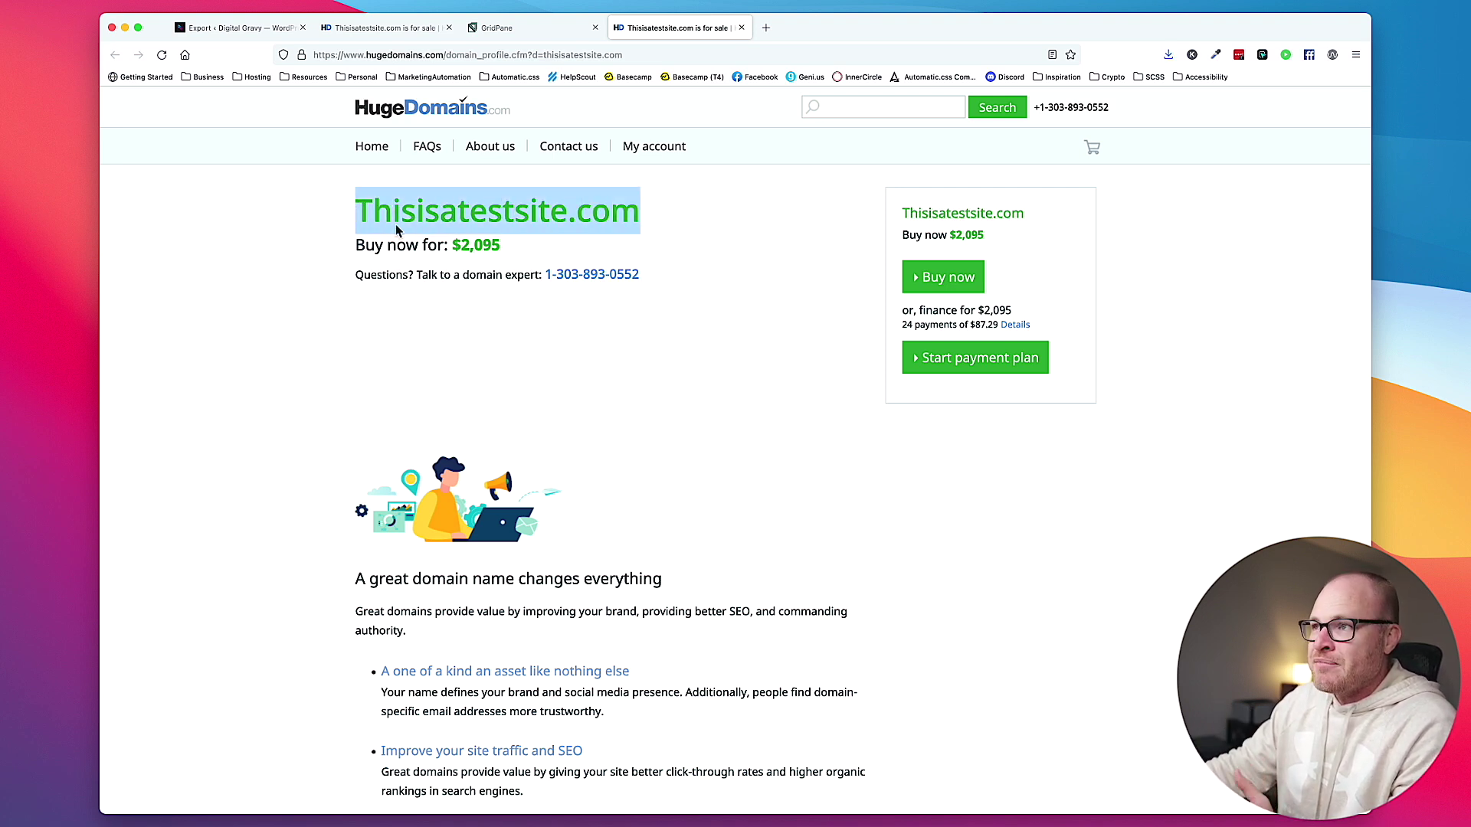
{"action": "left_click", "coordinate": [426, 205]}
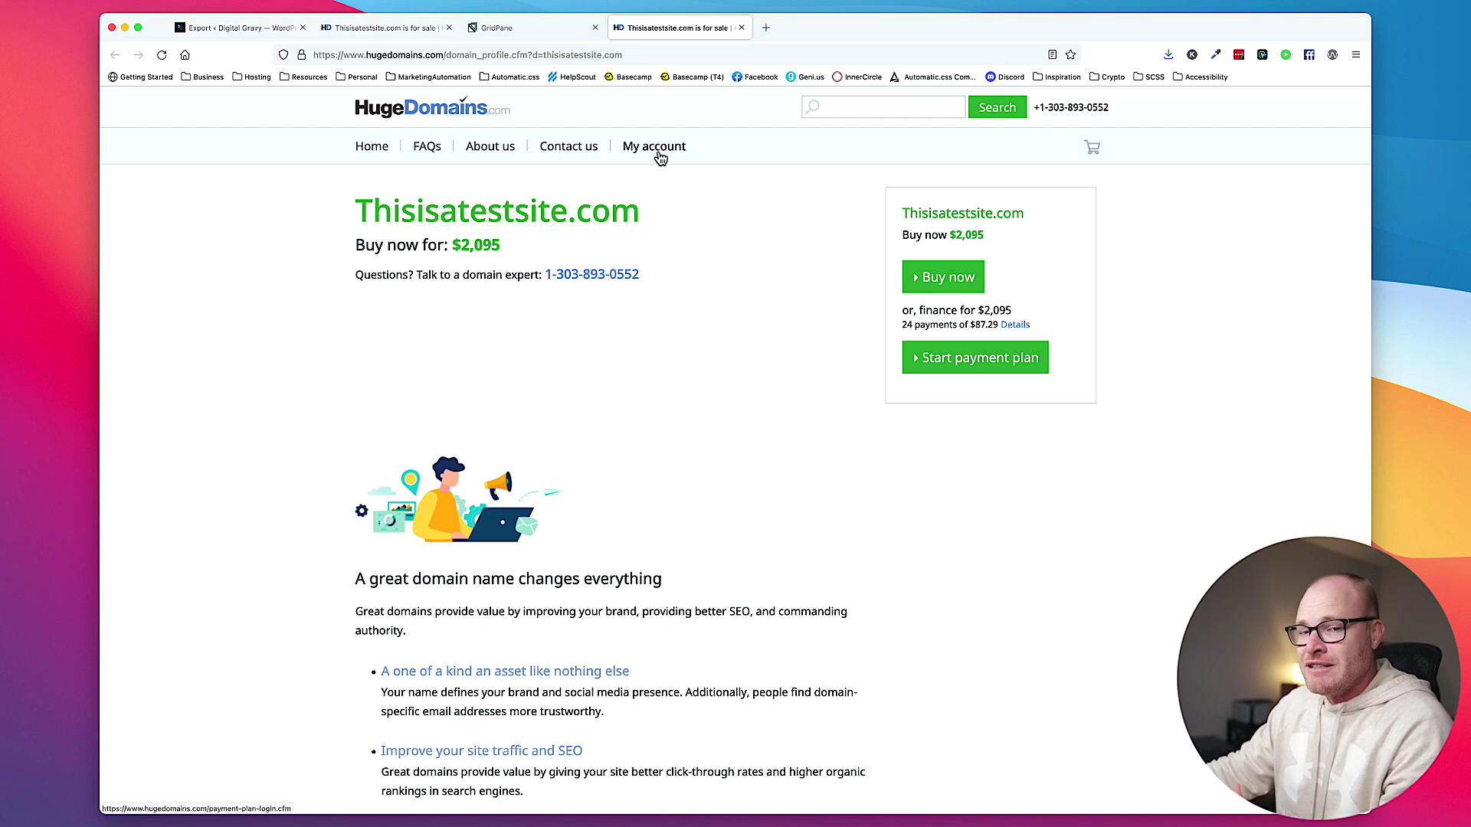
{"action": "left_click_drag", "start_coordinate": [640, 213], "coordinate": [354, 214]}
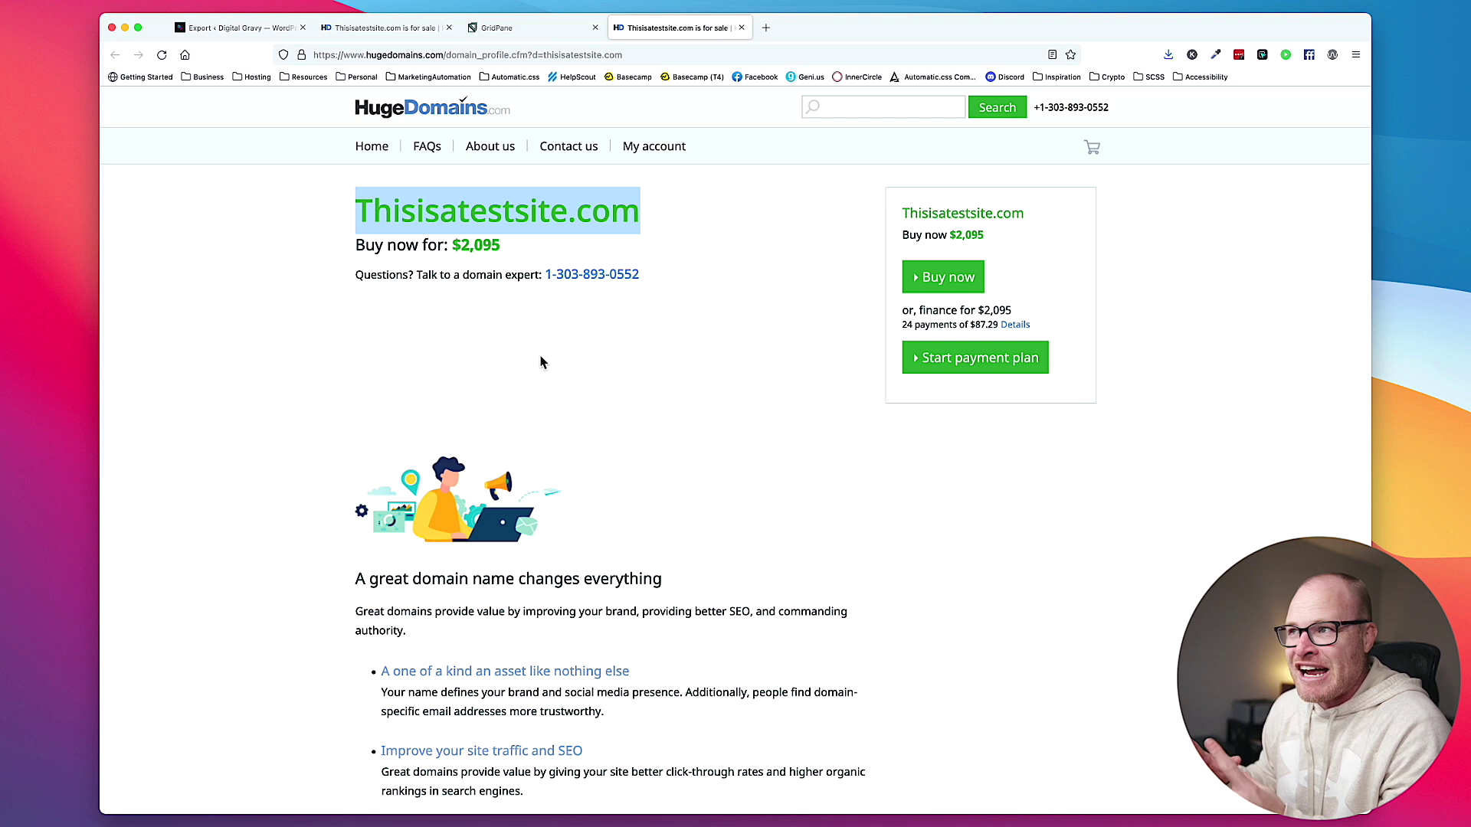
{"action": "left_click", "coordinate": [529, 384]}
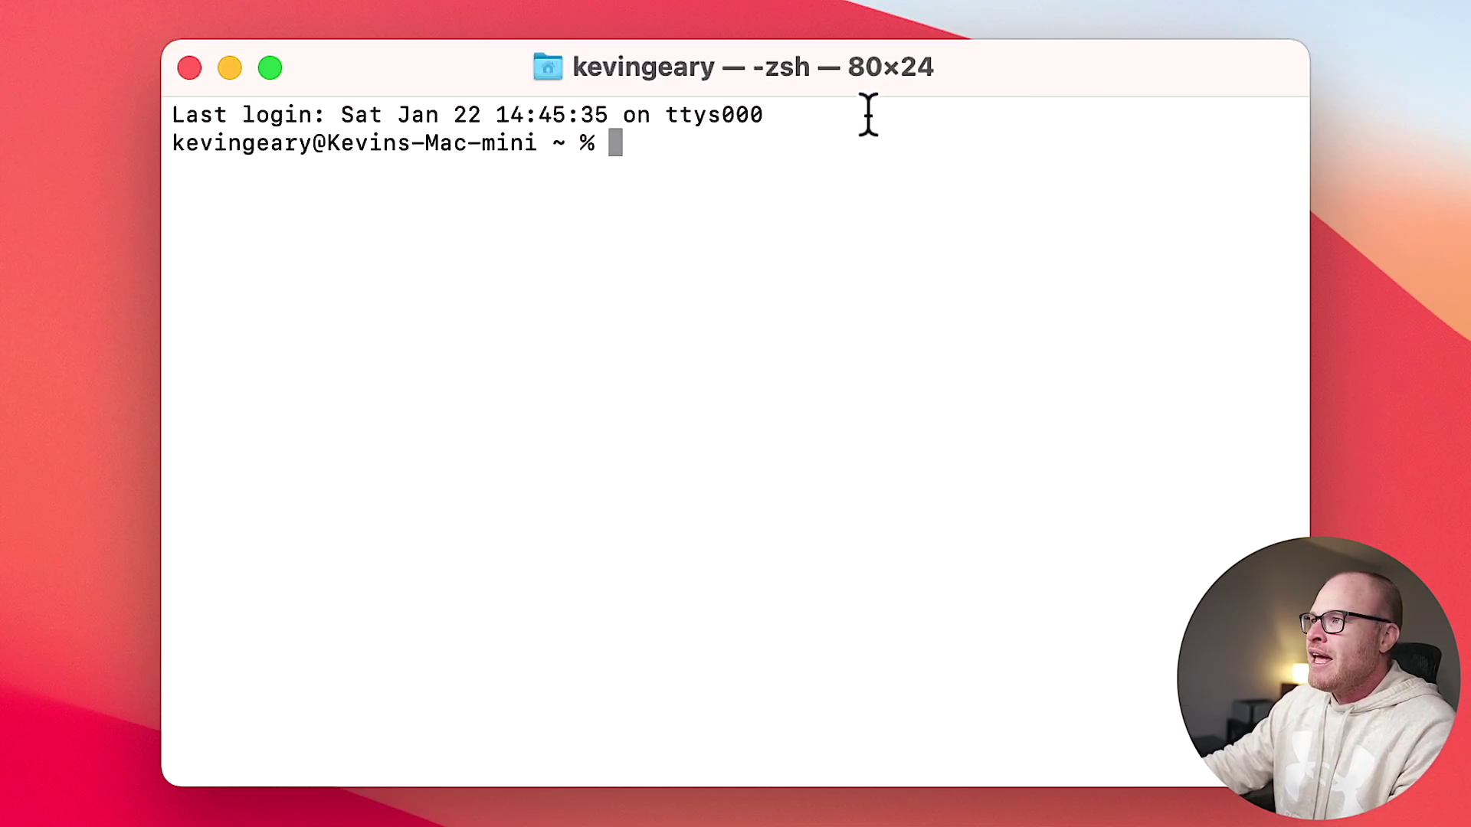
Step: Run sudo nano /private/etc/hosts in Terminal and enter the administrator password
{"action": "left_click", "coordinate": [881, 80]}
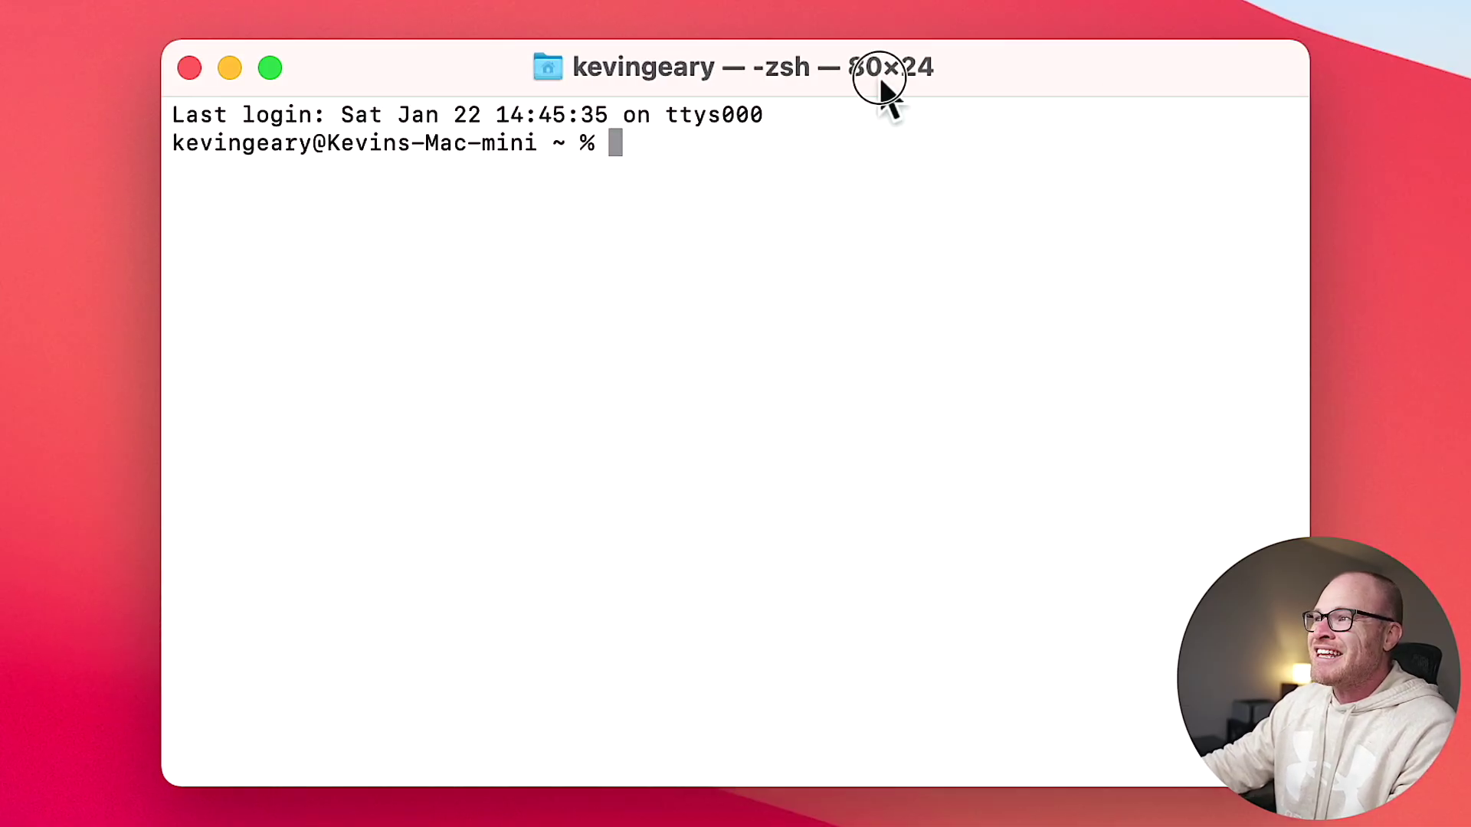
{"action": "left_click", "coordinate": [978, 68]}
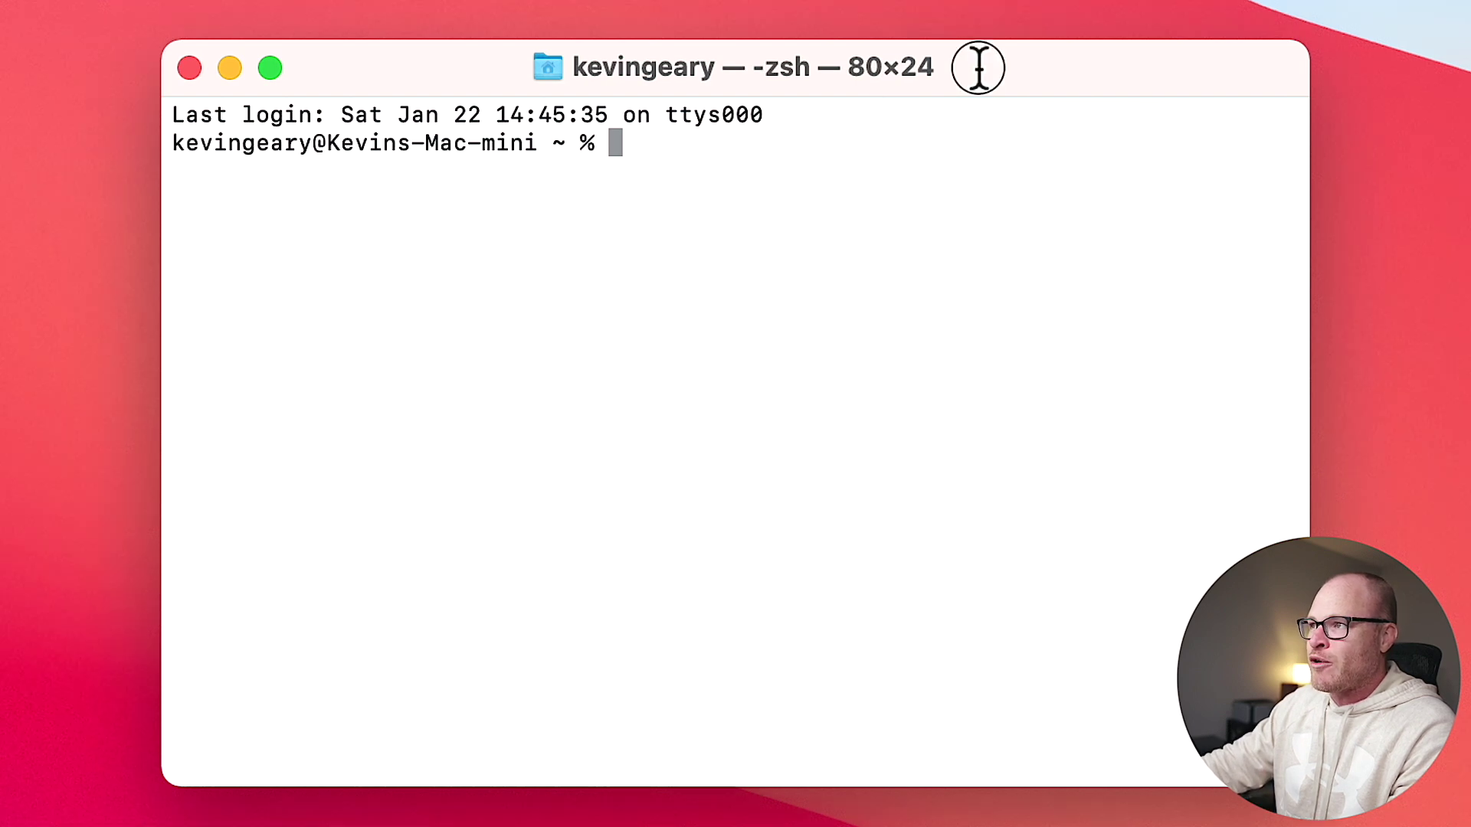
{"action": "type", "text": "su"}
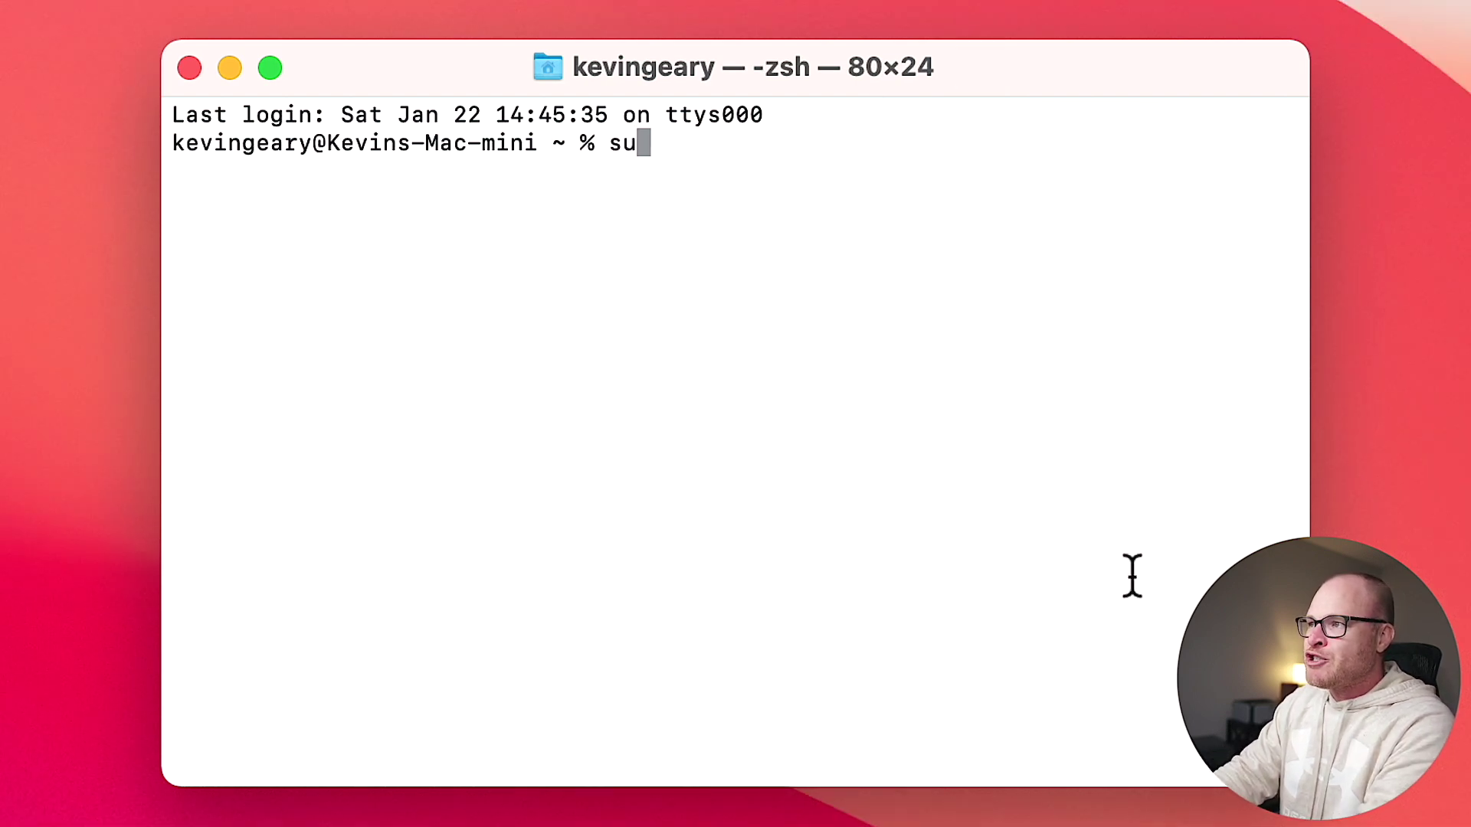
{"action": "type", "text": "do n"}
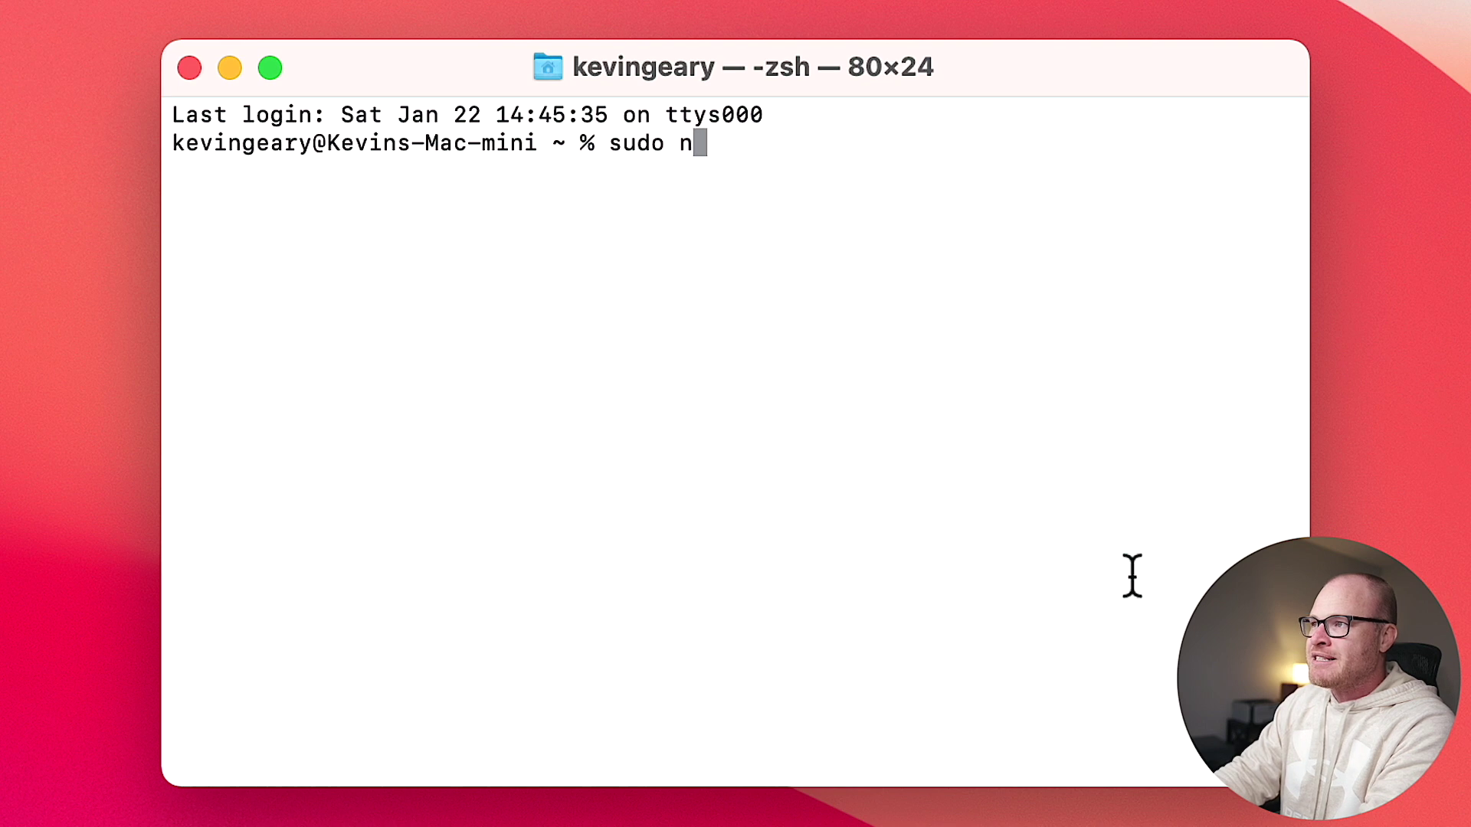
{"action": "type", "text": "ano /private/etc/ho"}
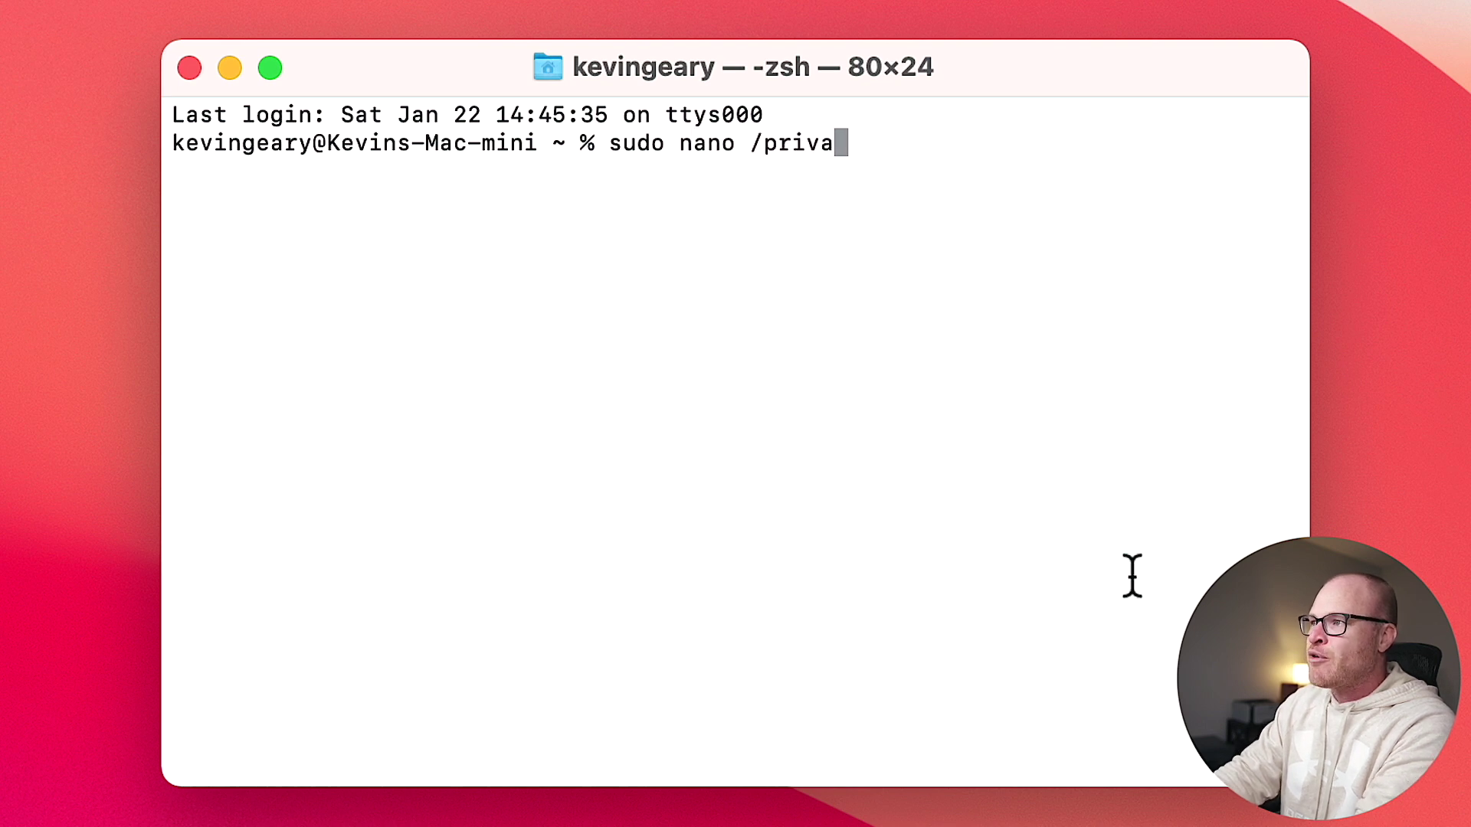
{"action": "type", "text": "sts"}
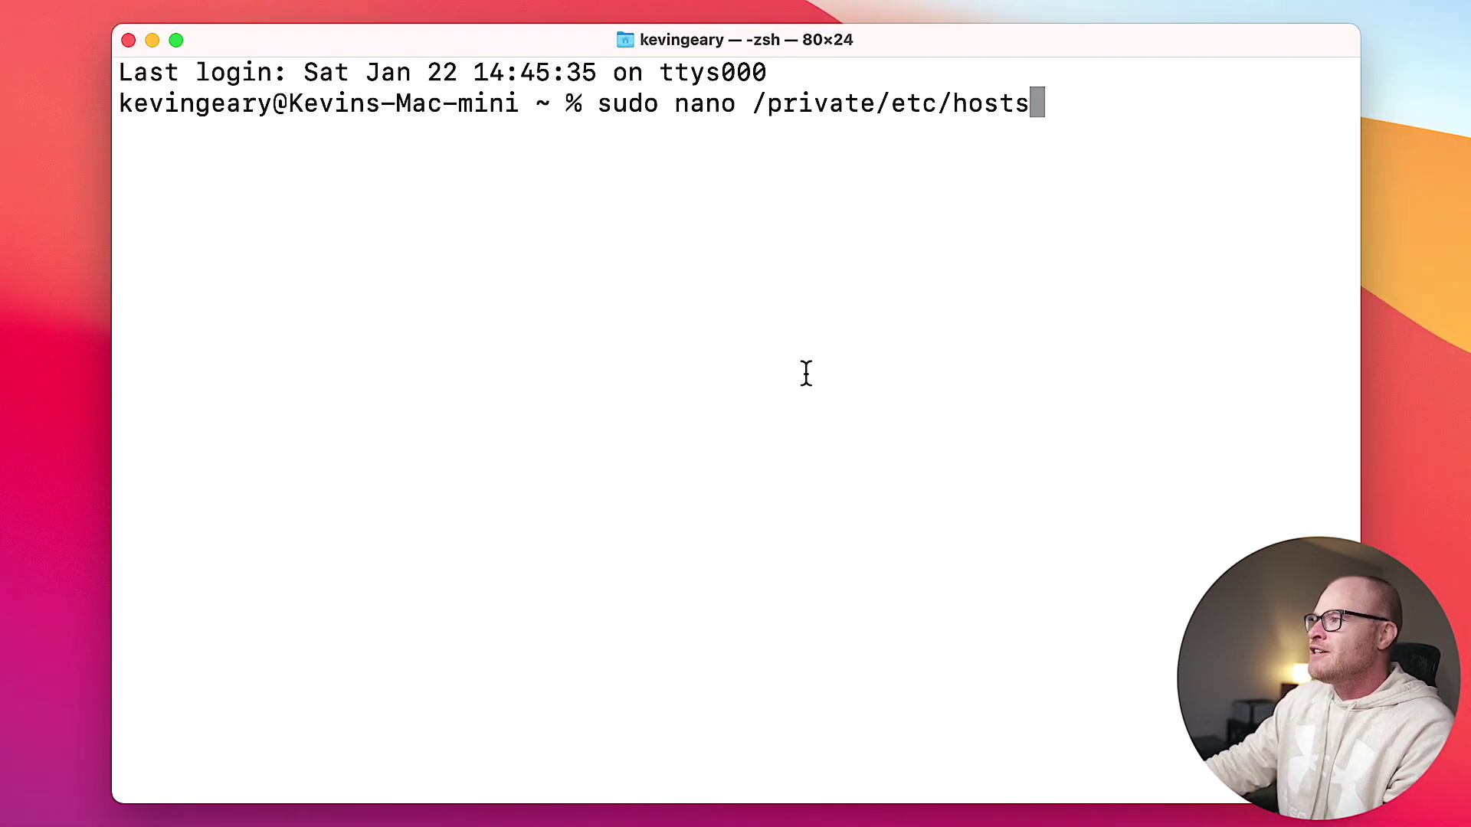
{"action": "key", "text": "BackSpace"}
{"action": "key", "text": "BackSpace"}
{"action": "key", "text": "BackSpace"}
{"action": "key", "text": "BackSpace"}
{"action": "key", "text": "BackSpace"}
{"action": "key", "text": "BackSpace"}
{"action": "key", "text": "BackSpace"}
{"action": "key", "text": "BackSpace"}
{"action": "key", "text": "BackSpace"}
{"action": "key", "text": "BackSpace"}
{"action": "key", "text": "BackSpace"}
{"action": "key", "text": "BackSpace"}
{"action": "key", "text": "BackSpace"}
{"action": "key", "text": "BackSpace"}
{"action": "key", "text": "BackSpace"}
{"action": "key", "text": "BackSpace"}
{"action": "key", "text": "BackSpace"}
{"action": "key", "text": "BackSpace"}
{"action": "key", "text": "BackSpace"}
{"action": "key", "text": "BackSpace"}
{"action": "key", "text": "BackSpace"}
{"action": "key", "text": "BackSpace"}
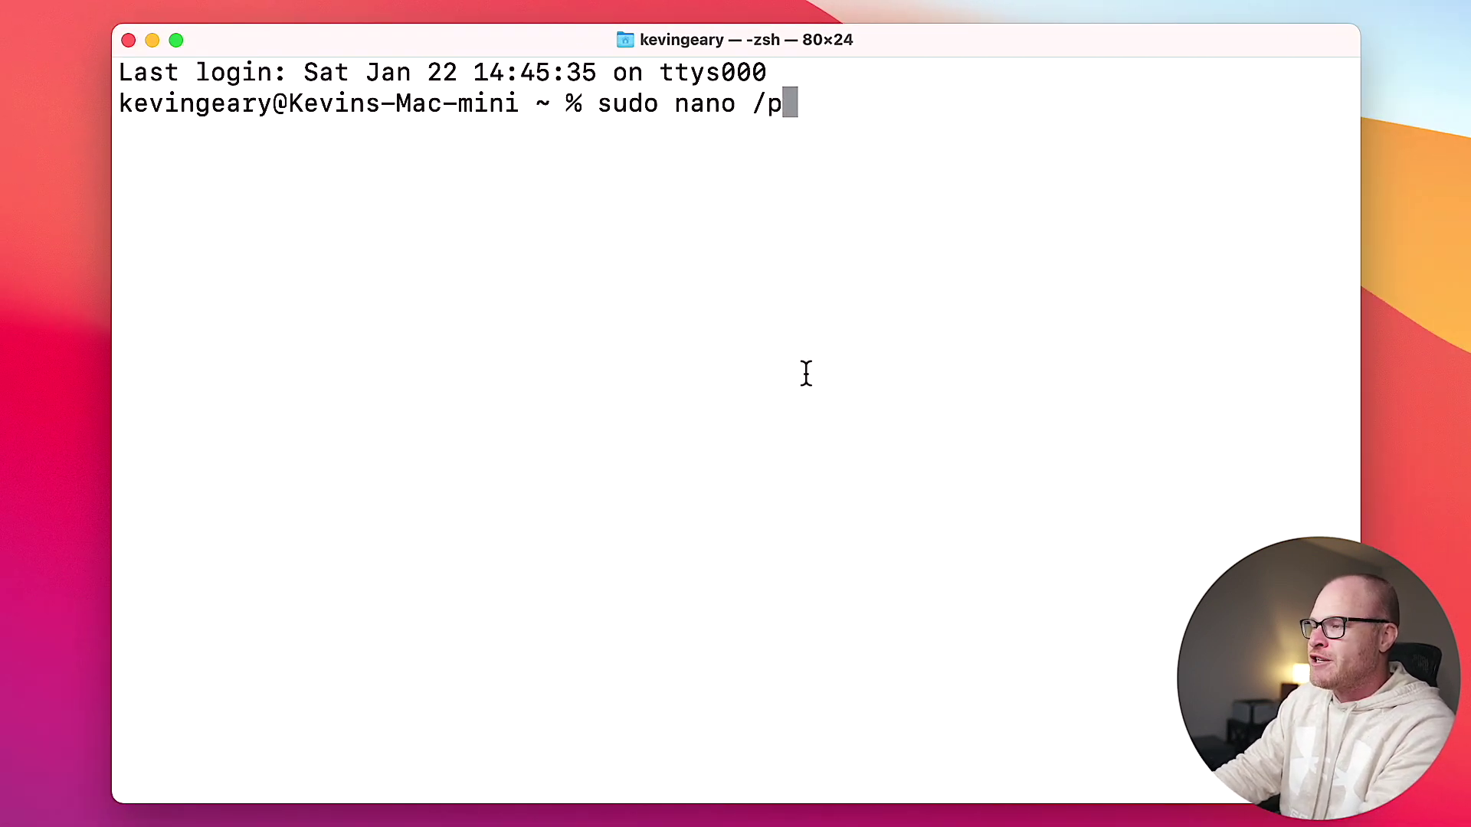
{"action": "key", "text": "BackSpace"}
{"action": "key", "text": "BackSpace"}
{"action": "key", "text": "BackSpace"}
{"action": "key", "text": "BackSpace"}
{"action": "key", "text": "BackSpace"}
{"action": "key", "text": "BackSpace"}
{"action": "type", "text": "sud"}
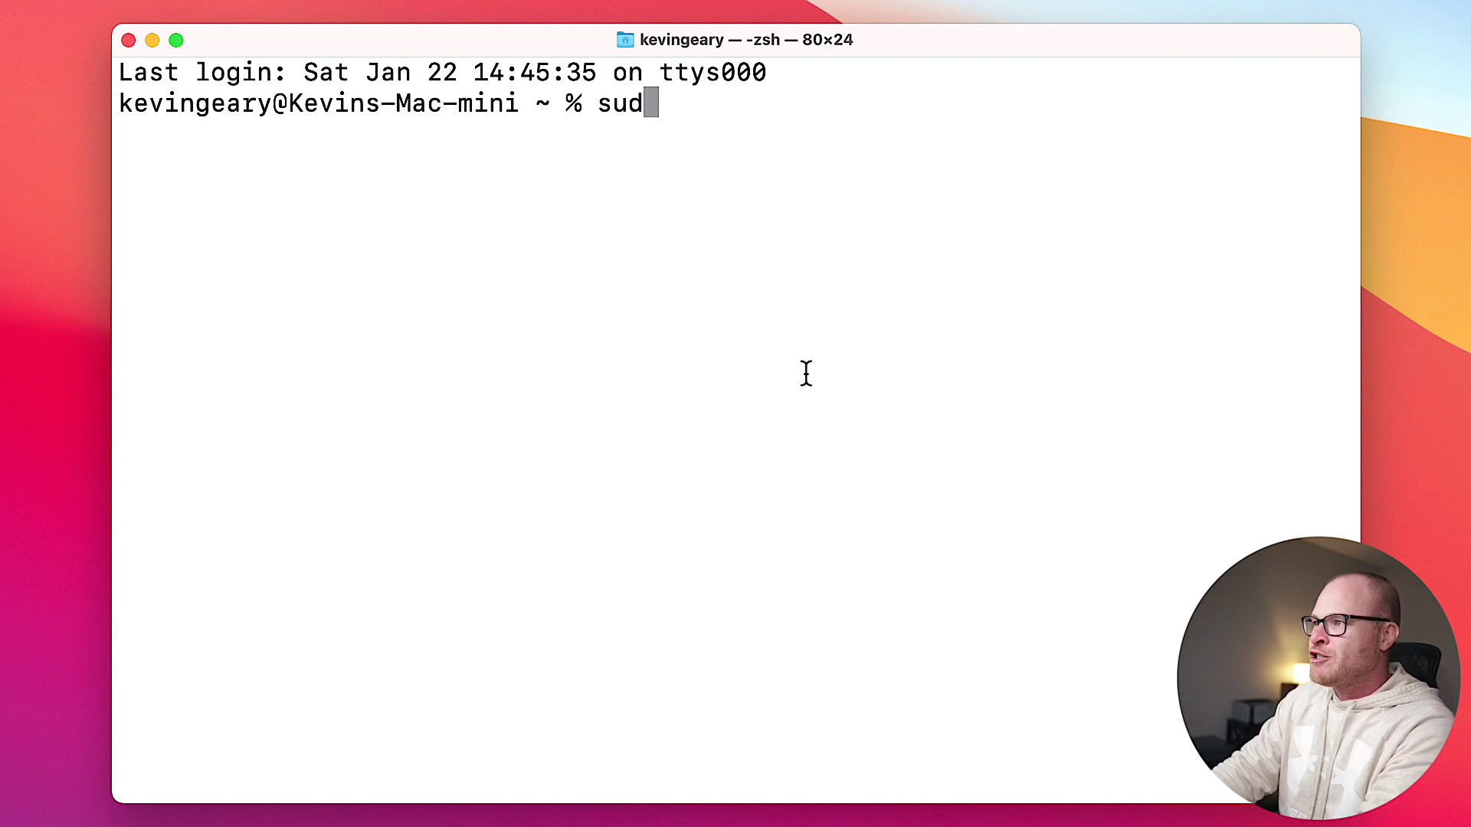
{"action": "type", "text": "o nano"}
{"action": "key", "text": "BackSpace"}
{"action": "type", "text": "no "}
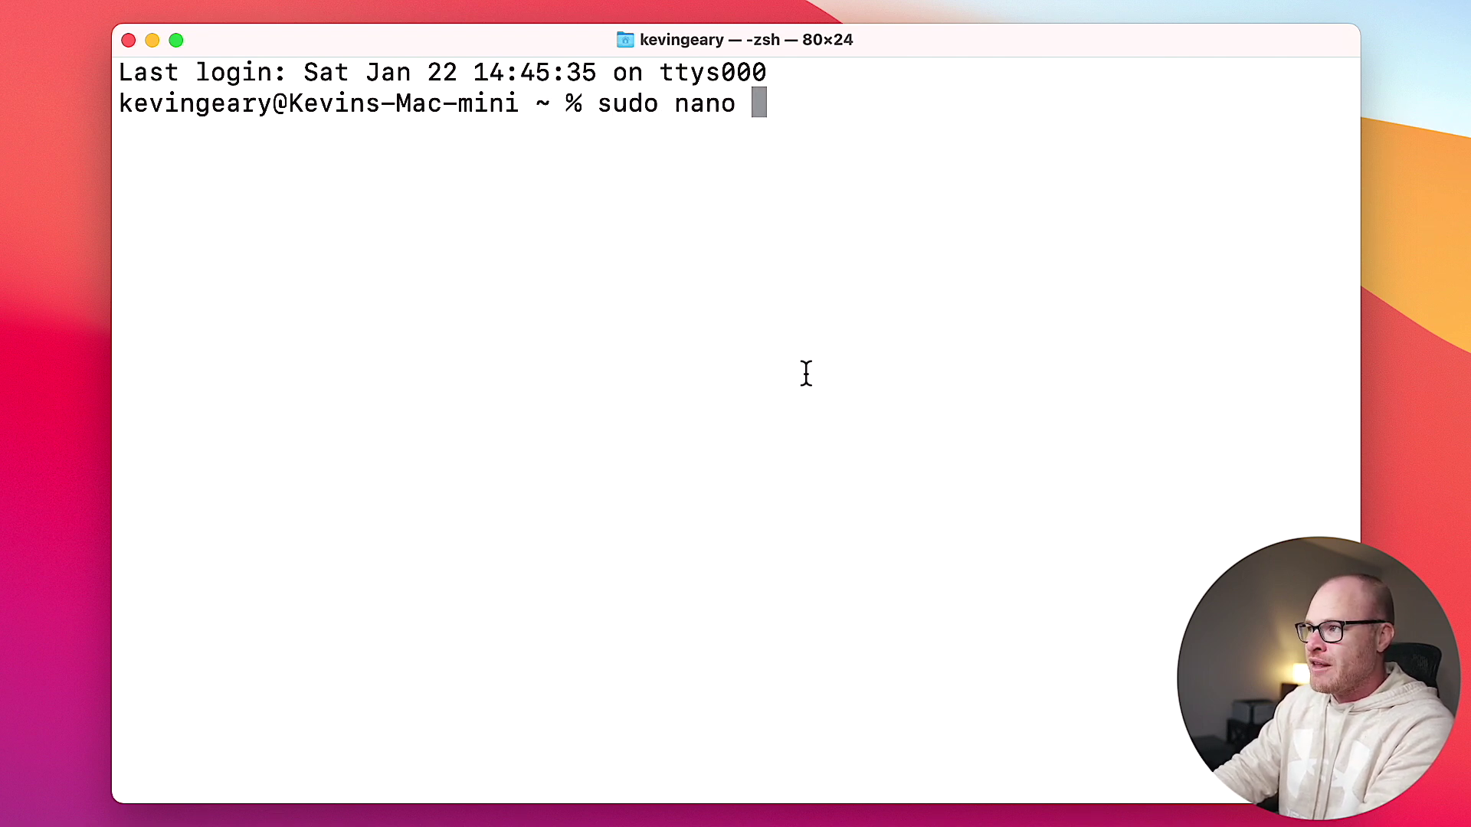
{"action": "type", "text": "/private"}
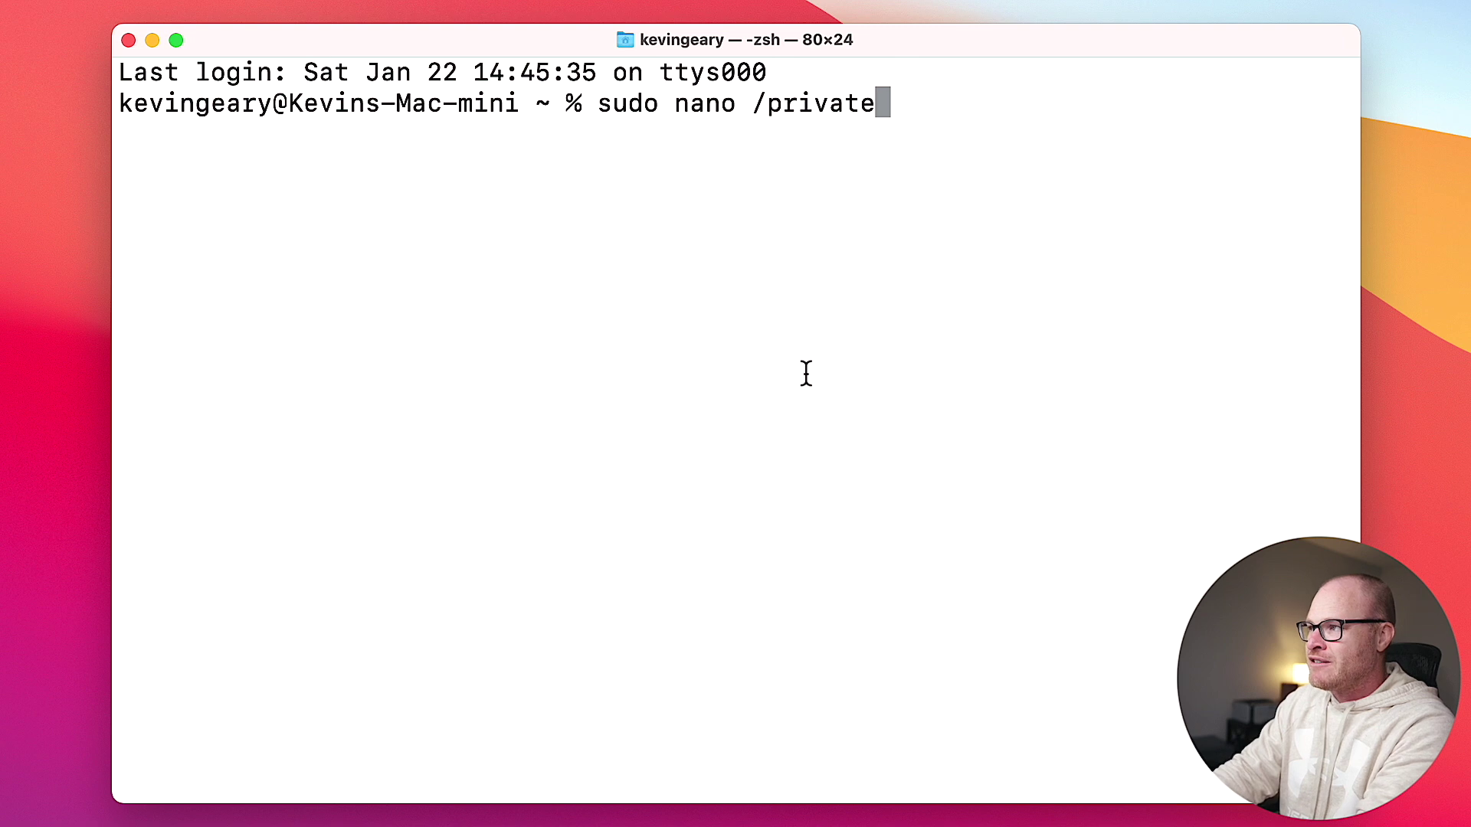
{"action": "key", "text": "BackSpace"}
{"action": "key", "text": "BackSpace"}
{"action": "key", "text": "BackSpace"}
{"action": "key", "text": "BackSpace"}
{"action": "key", "text": "BackSpace"}
{"action": "key", "text": "BackSpace"}
{"action": "key", "text": "BackSpace"}
{"action": "key", "text": "BackSpace"}
{"action": "type", "text": "/pri"}
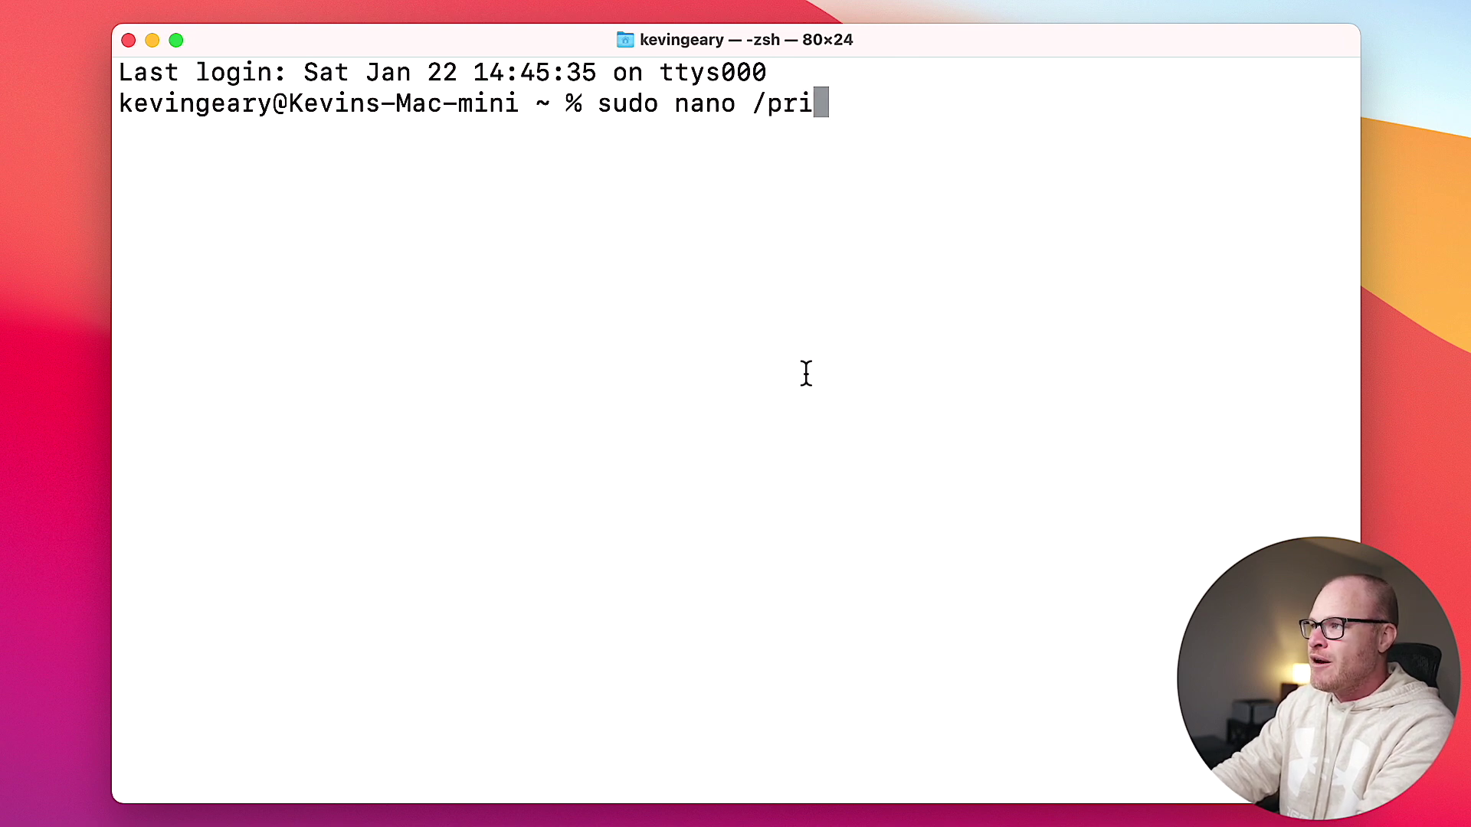
{"action": "type", "text": "vate/etc/hosts"}
{"action": "key", "text": "Return"}
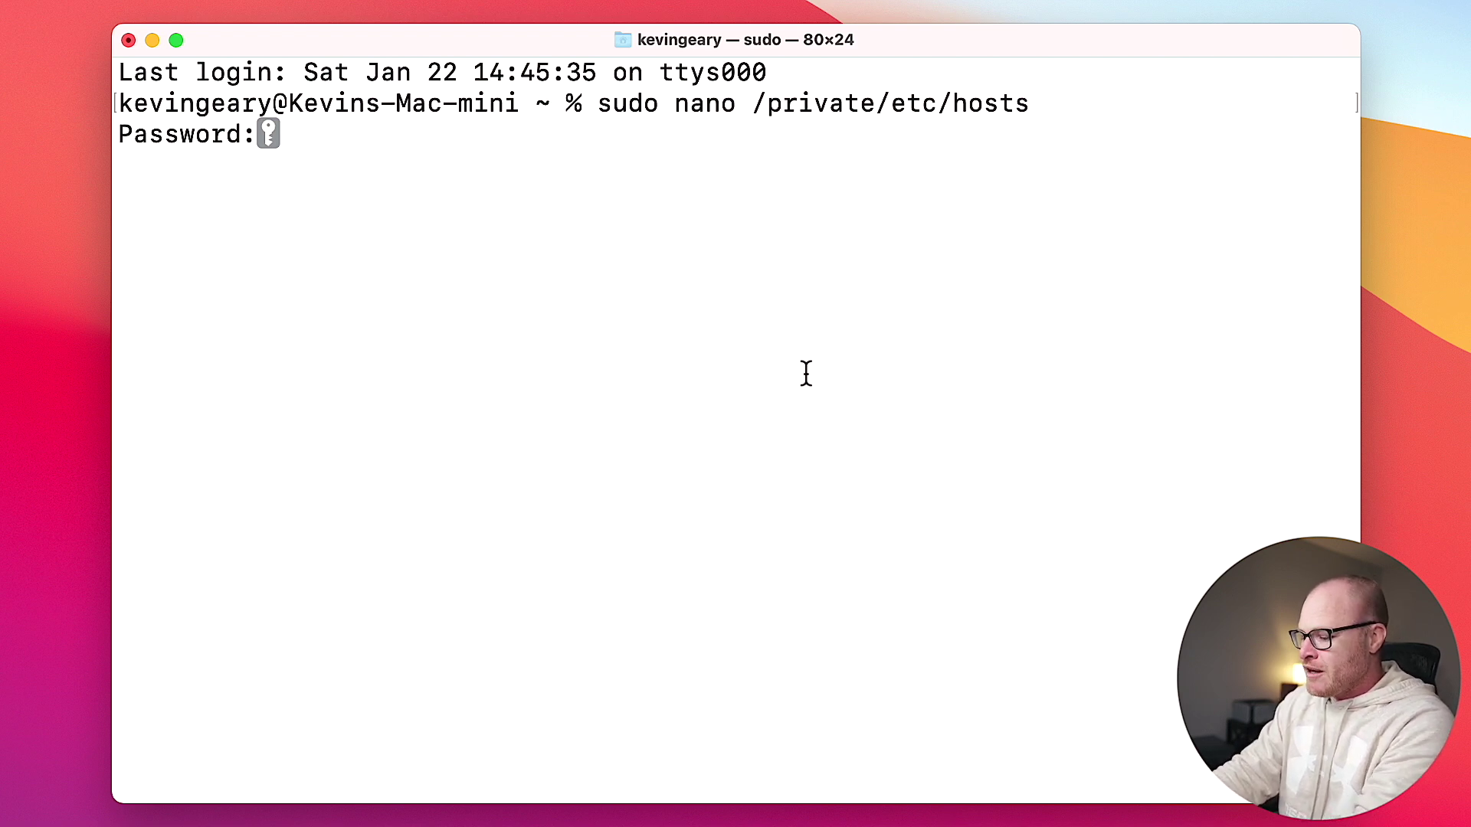
{"action": "key", "text": "Return"}
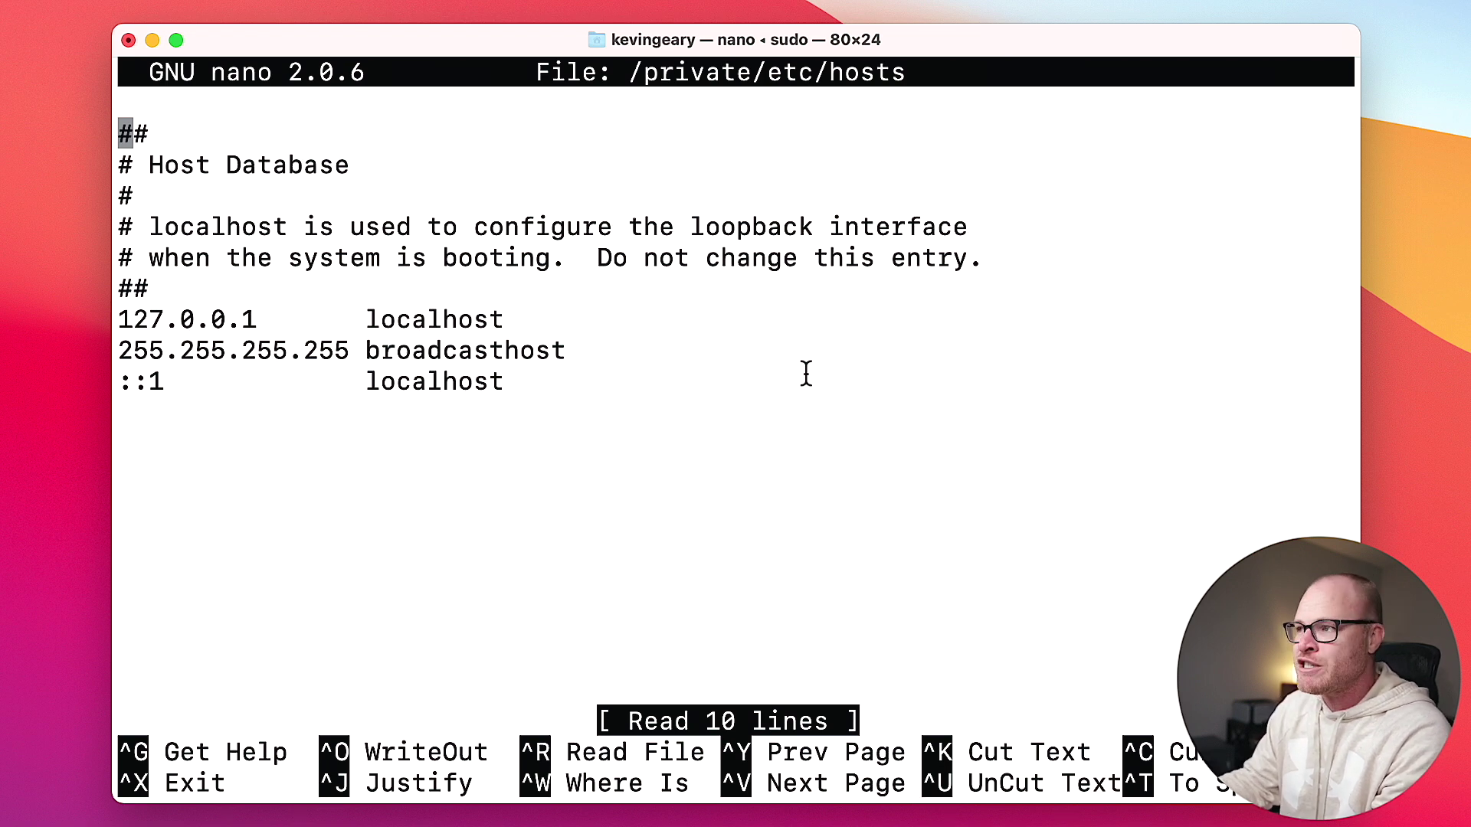
{"action": "key", "text": "Down"}
{"action": "key", "text": "Down"}
{"action": "key", "text": "Down"}
{"action": "key", "text": "Down"}
{"action": "key", "text": "Down"}
{"action": "key", "text": "Down"}
{"action": "key", "text": "Down"}
{"action": "key", "text": "Down"}
{"action": "key", "text": "Down"}
{"action": "key", "text": "Down"}
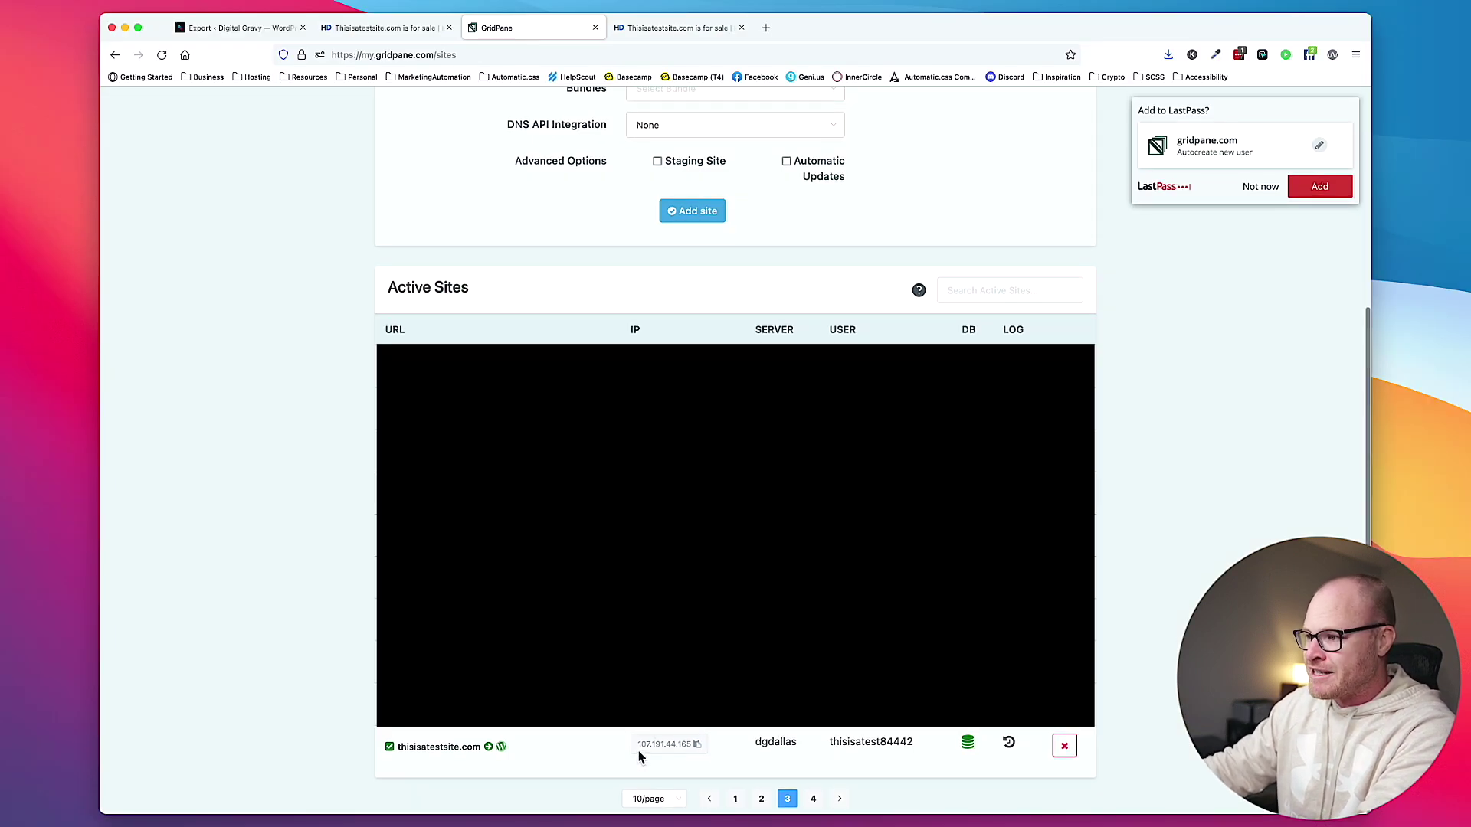
{"action": "left_click", "coordinate": [698, 748]}
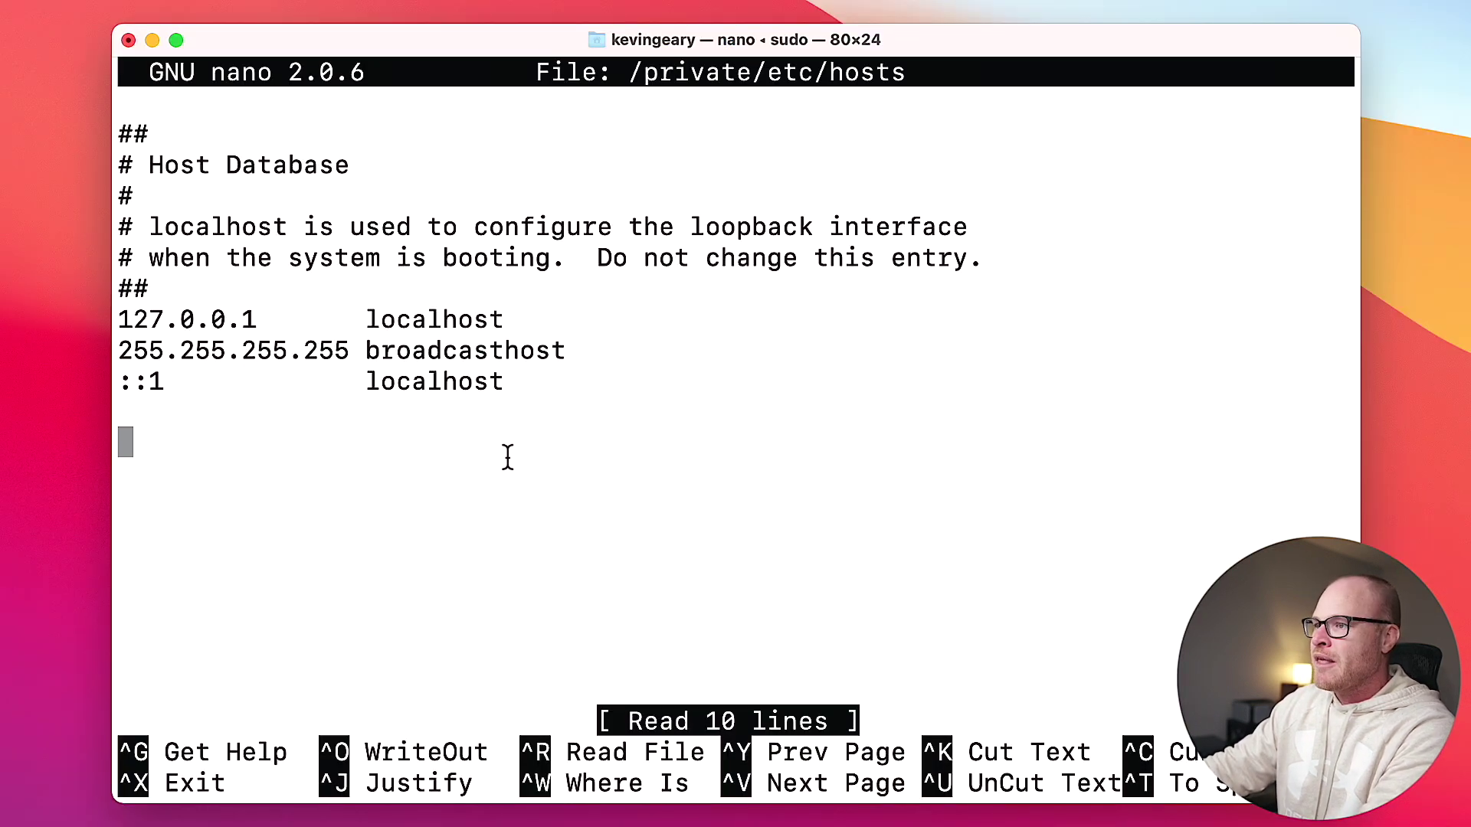
{"action": "type", "text": "107.191.44.165"}
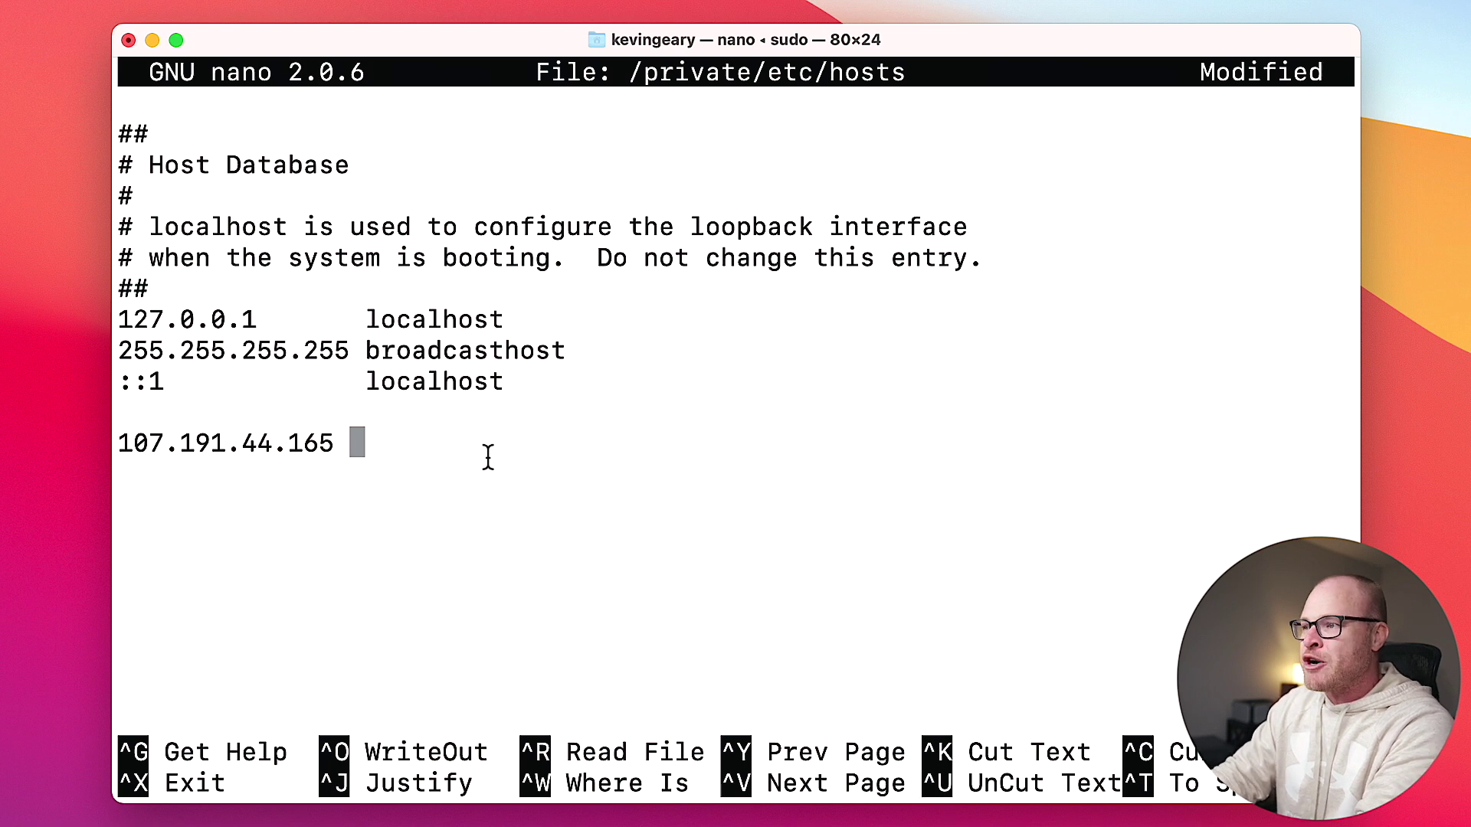
{"action": "type", "text": "thisisatestsi"}
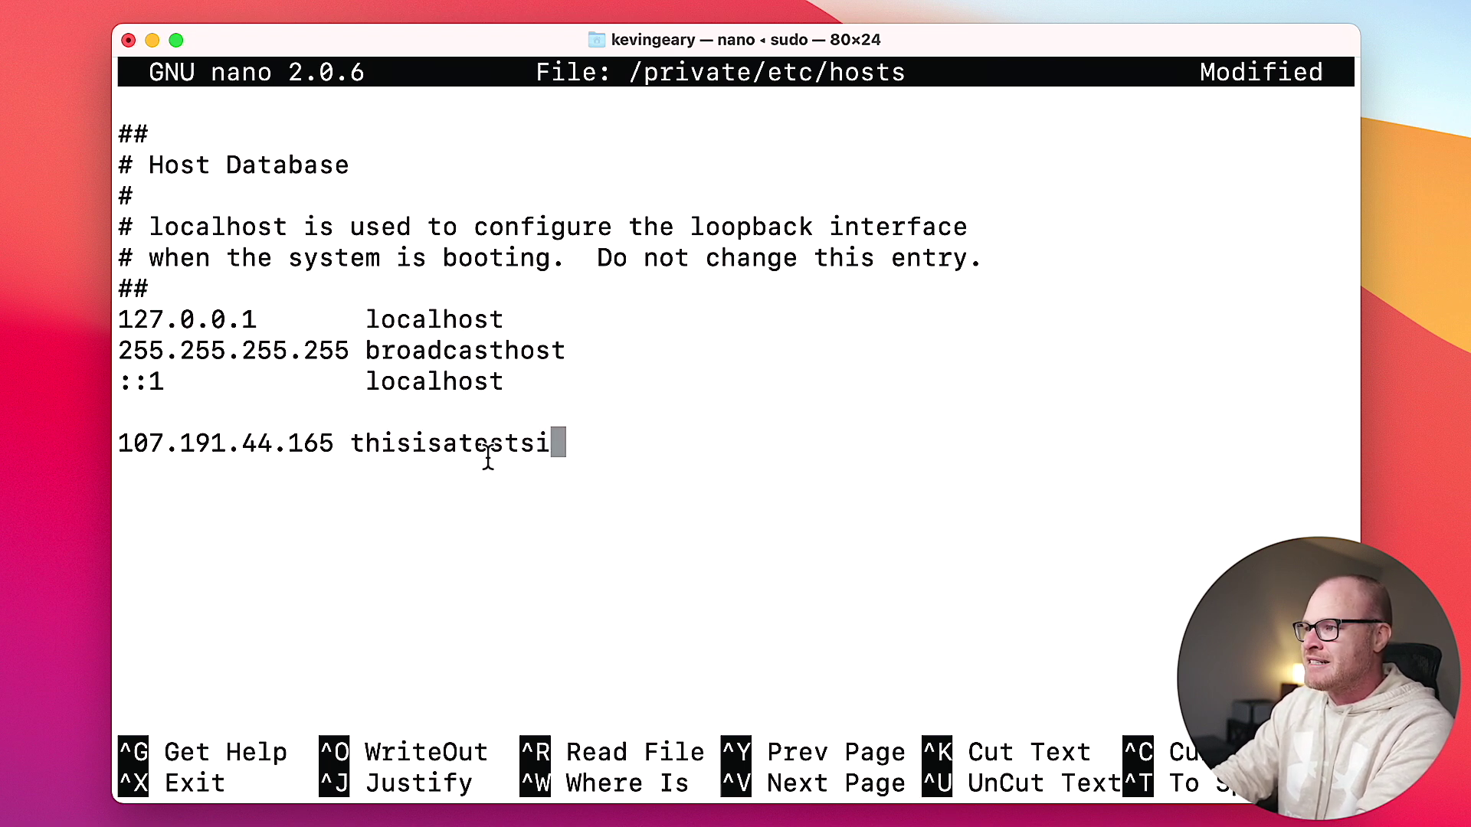
{"action": "type", "text": "te.com"}
{"action": "key", "text": "Return"}
{"action": "type", "text": "107.191.44.165"}
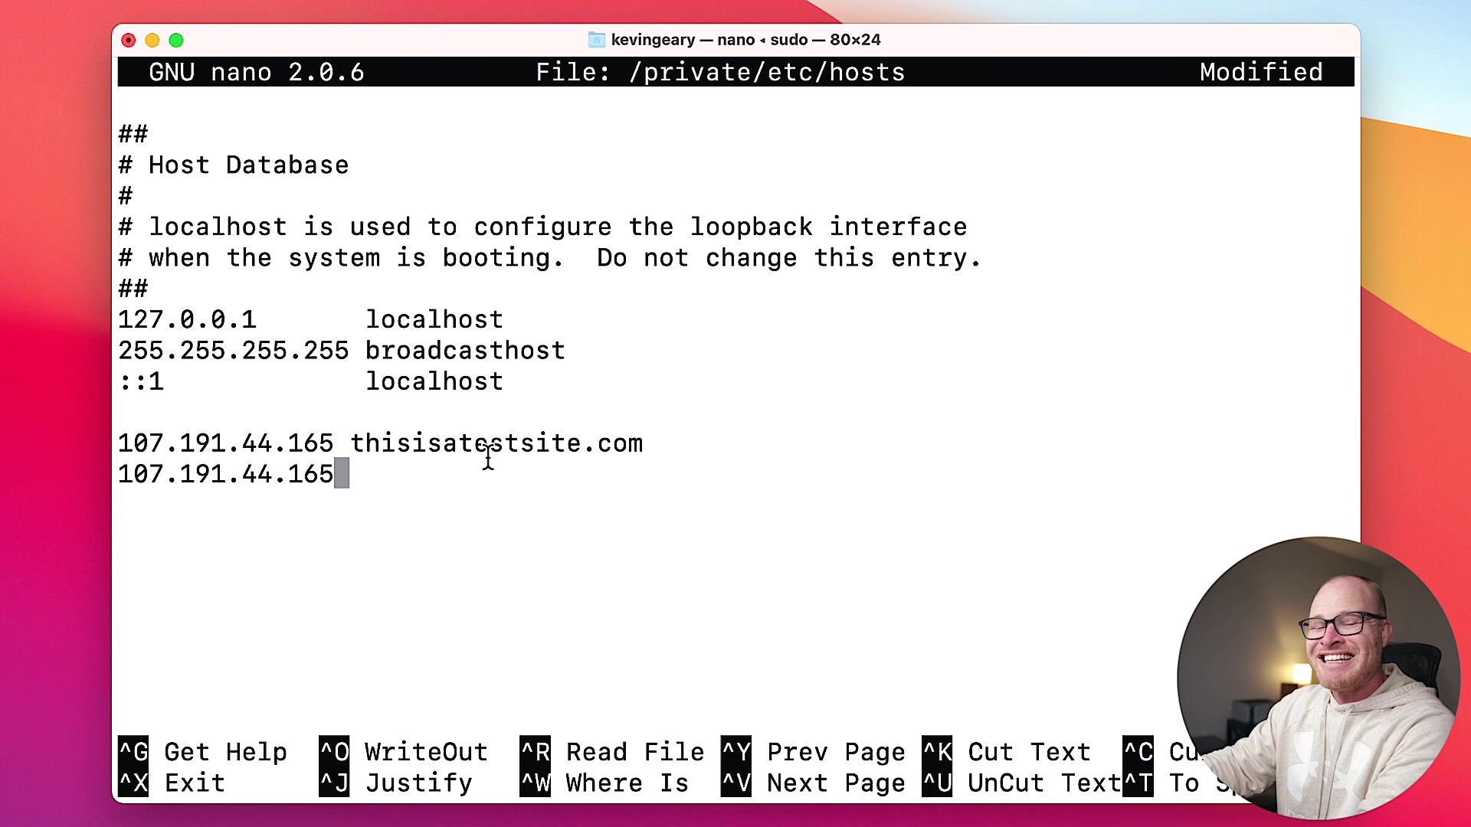
{"action": "type", "text": "www.this"}
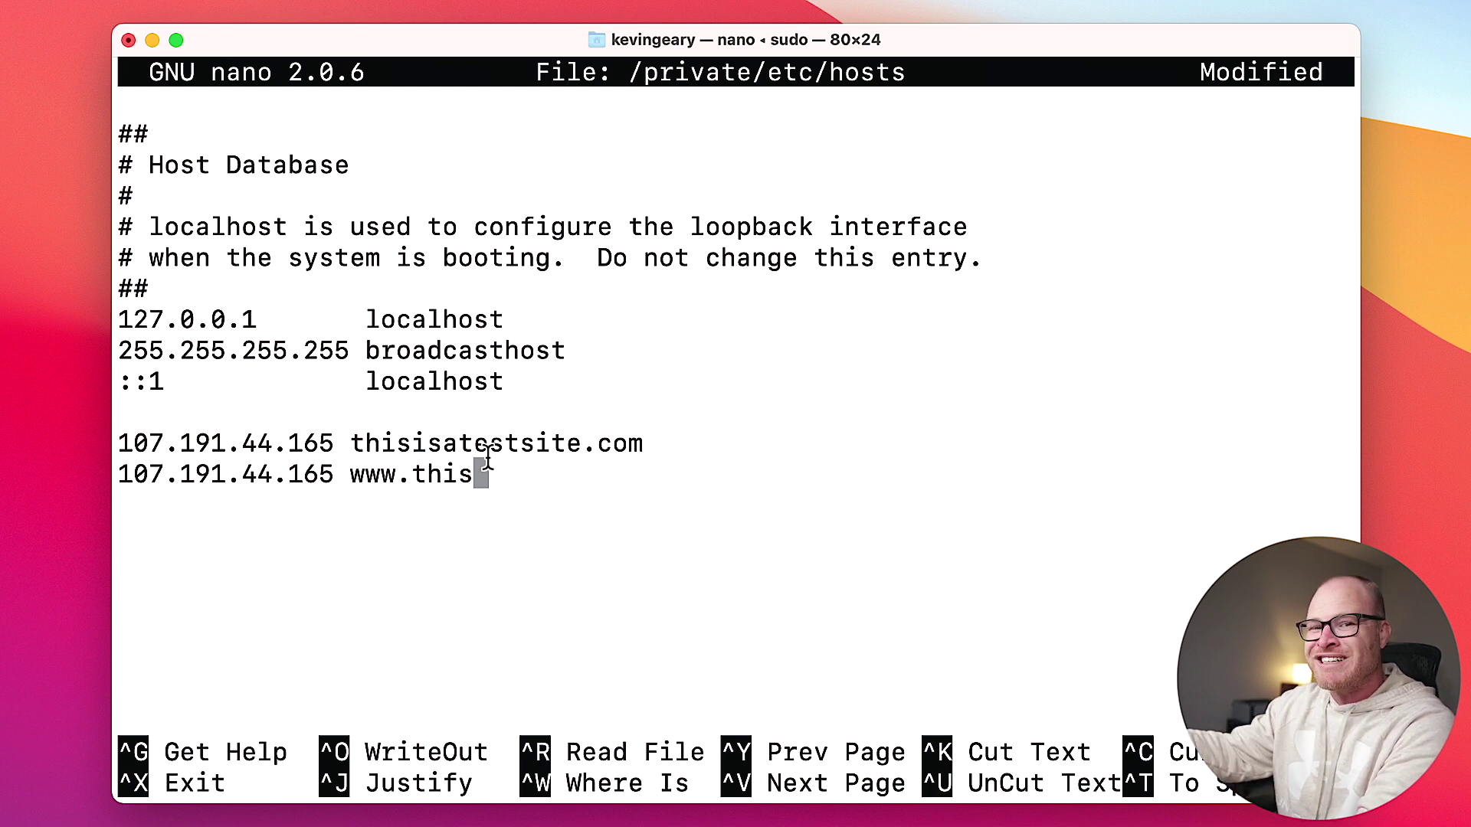
{"action": "type", "text": "isatestsite.com"}
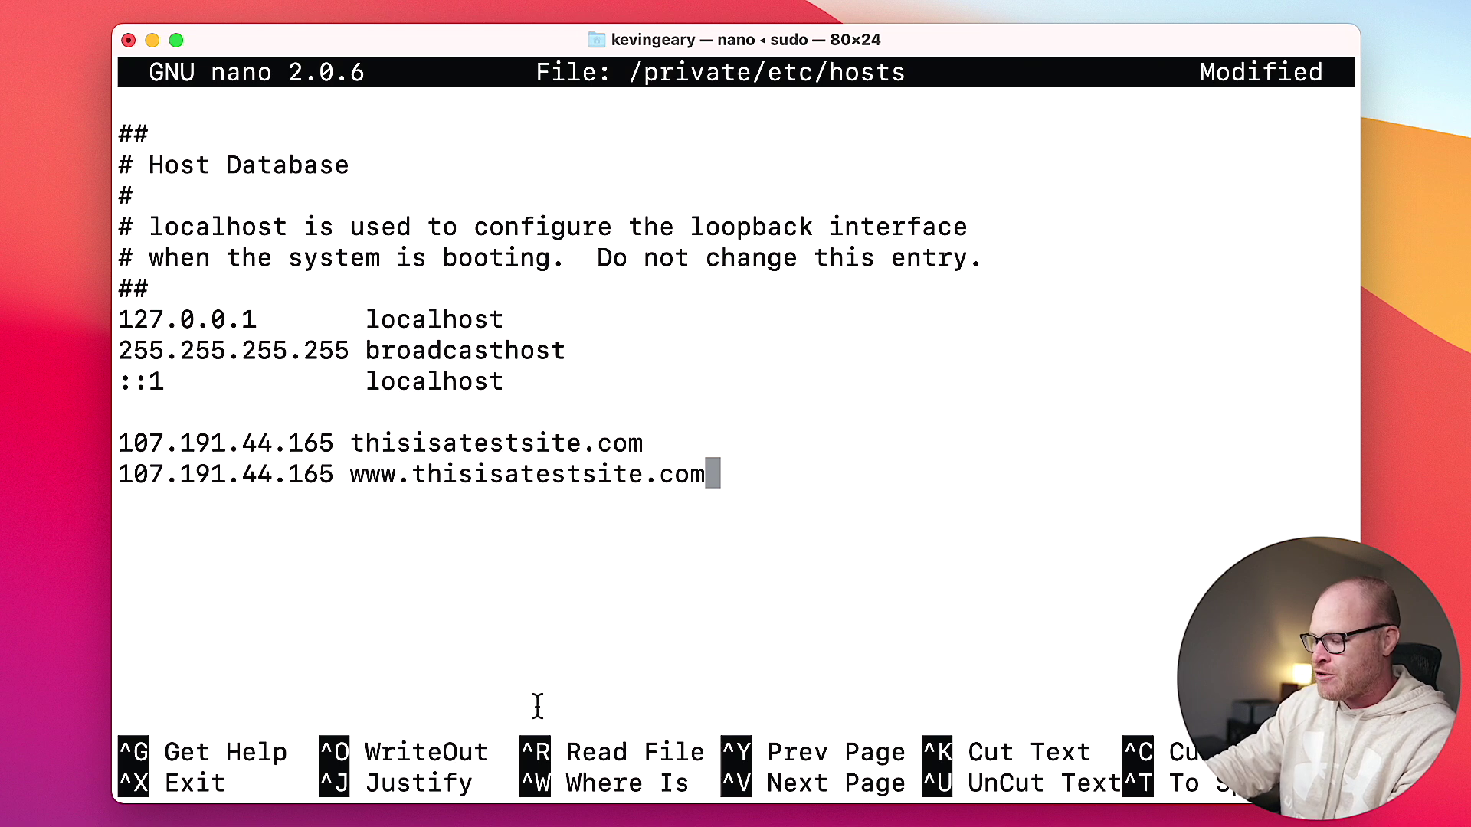
{"action": "key", "text": "ctrl+o"}
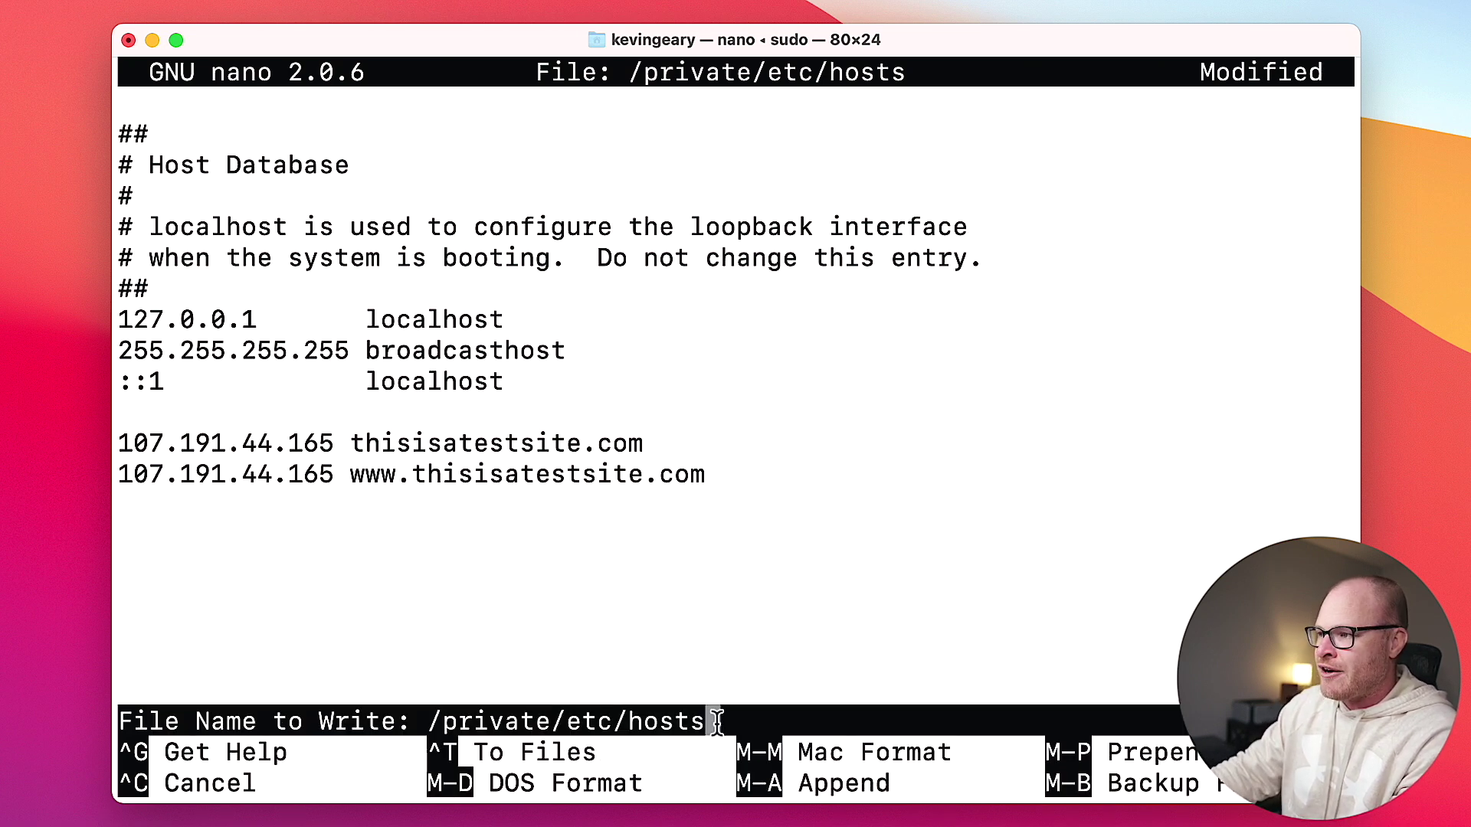
{"action": "key", "text": "Return"}
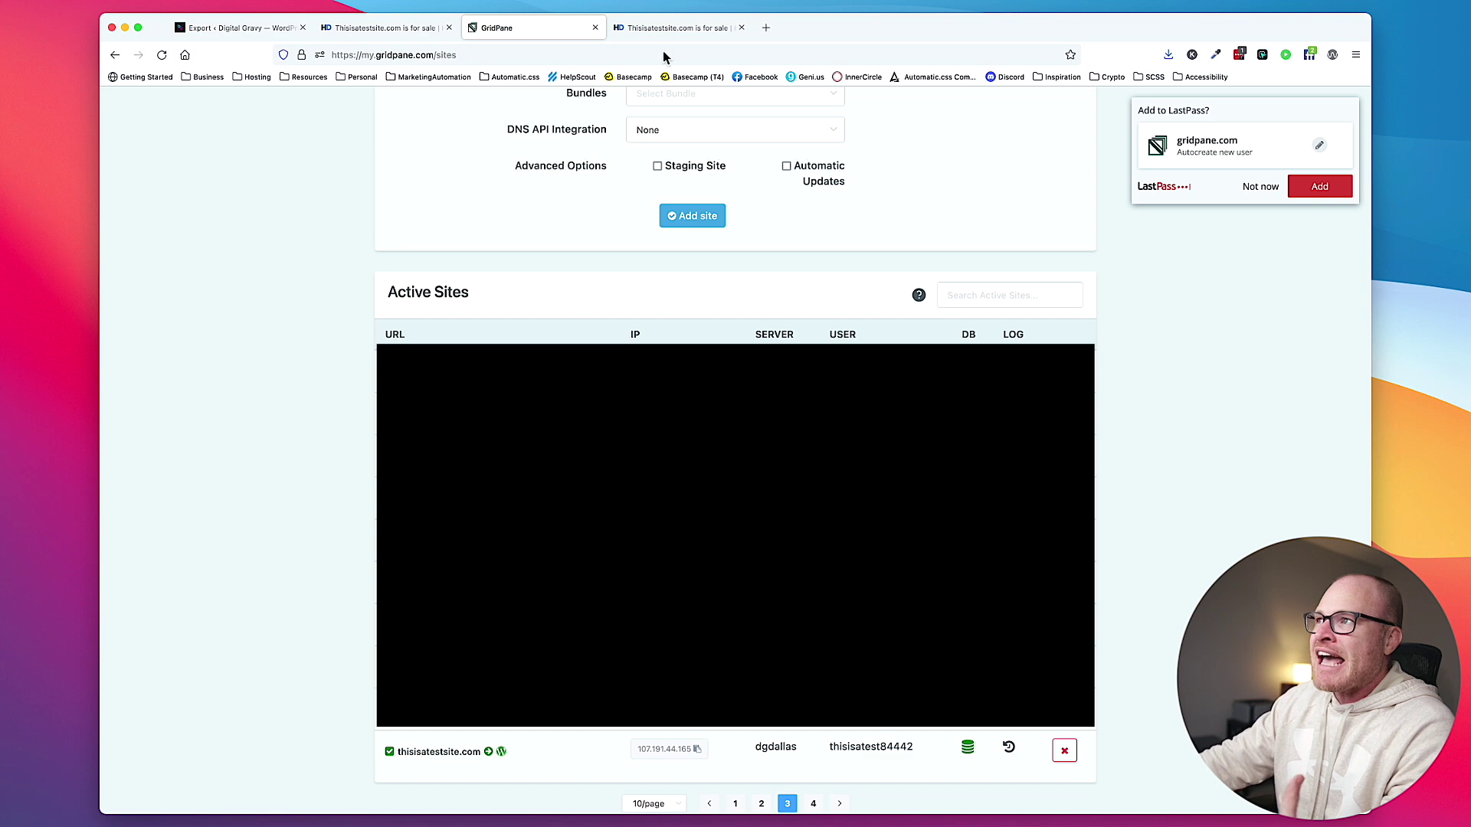
Step: Close the HugeDomains tab and load thisisatestsite.com, showing the fresh WordPress Hello world! post
{"action": "left_click", "coordinate": [668, 28]}
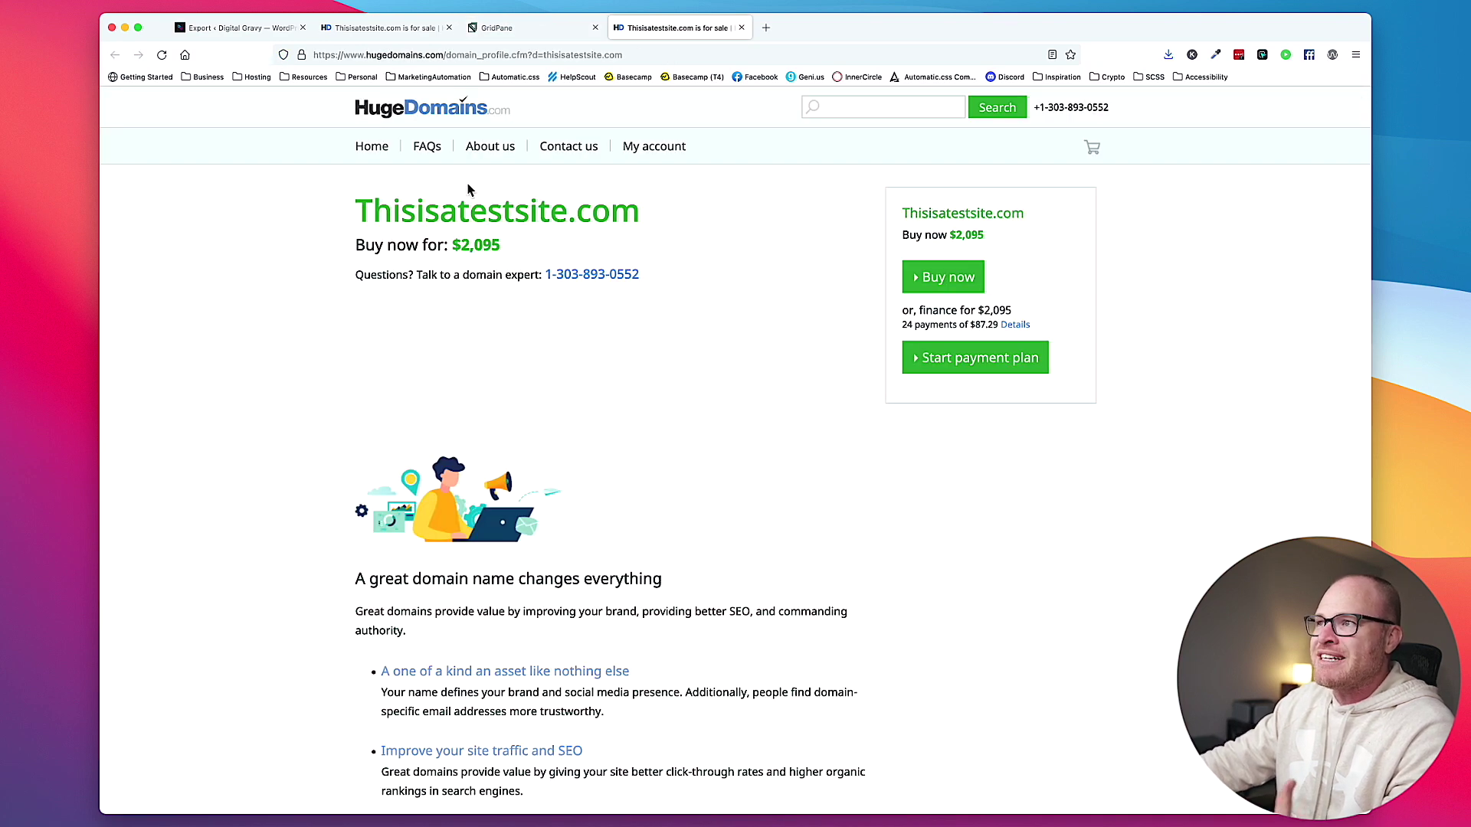
{"action": "left_click", "coordinate": [742, 28]}
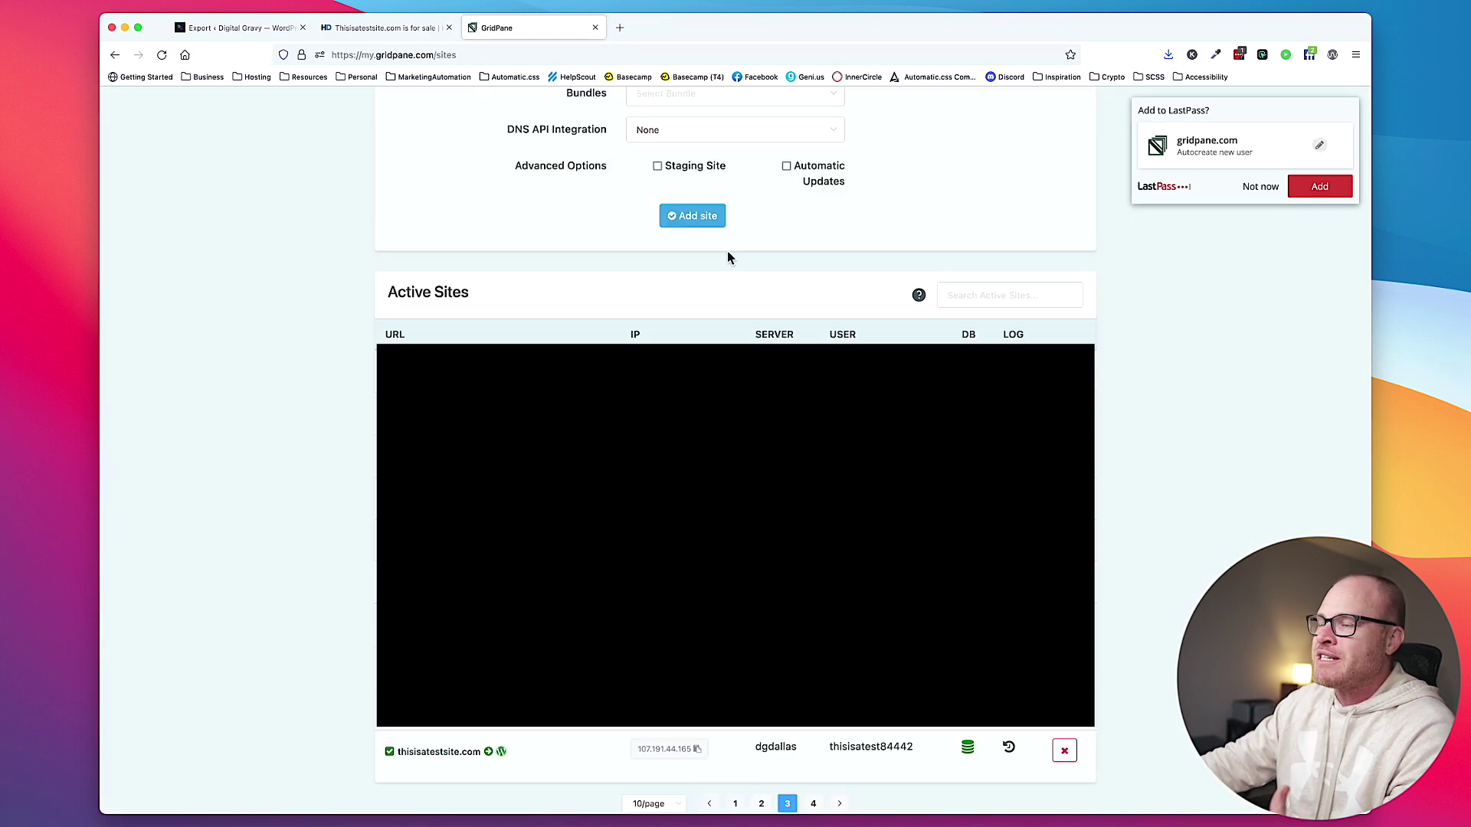
{"action": "key", "text": "super+t"}
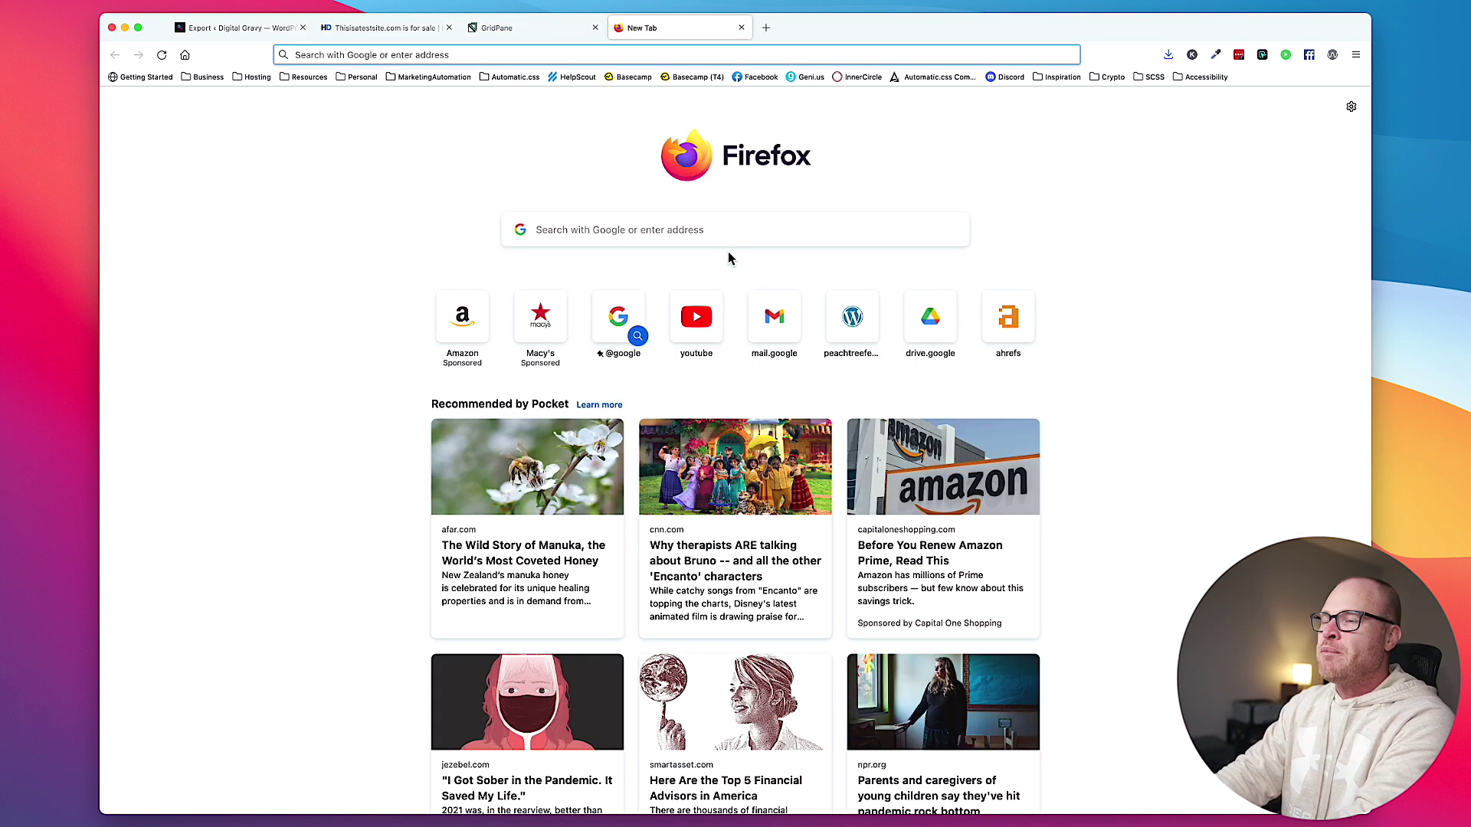
{"action": "type", "text": "thisisatestsite.com"}
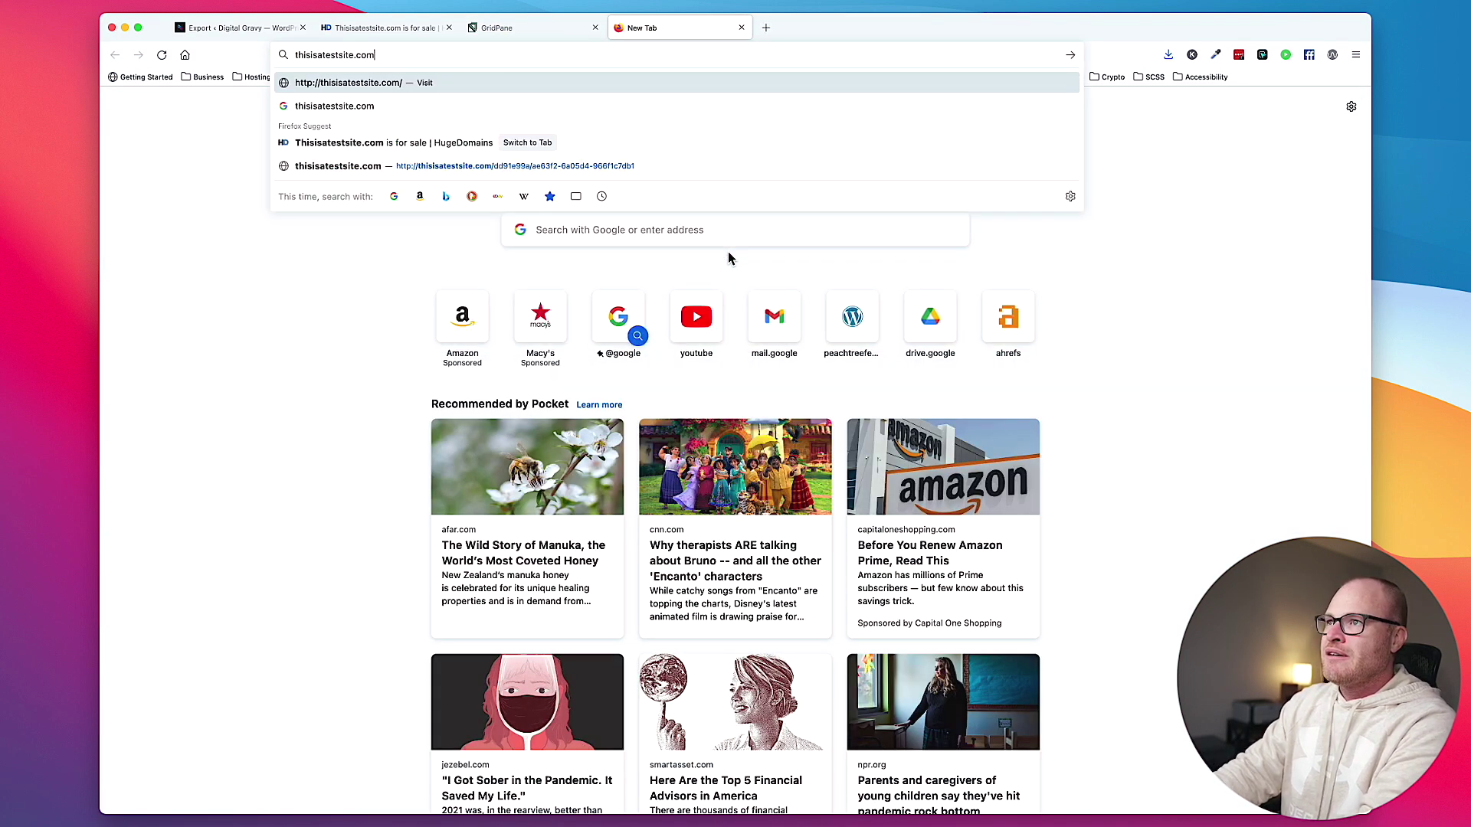
{"action": "key", "text": "Return"}
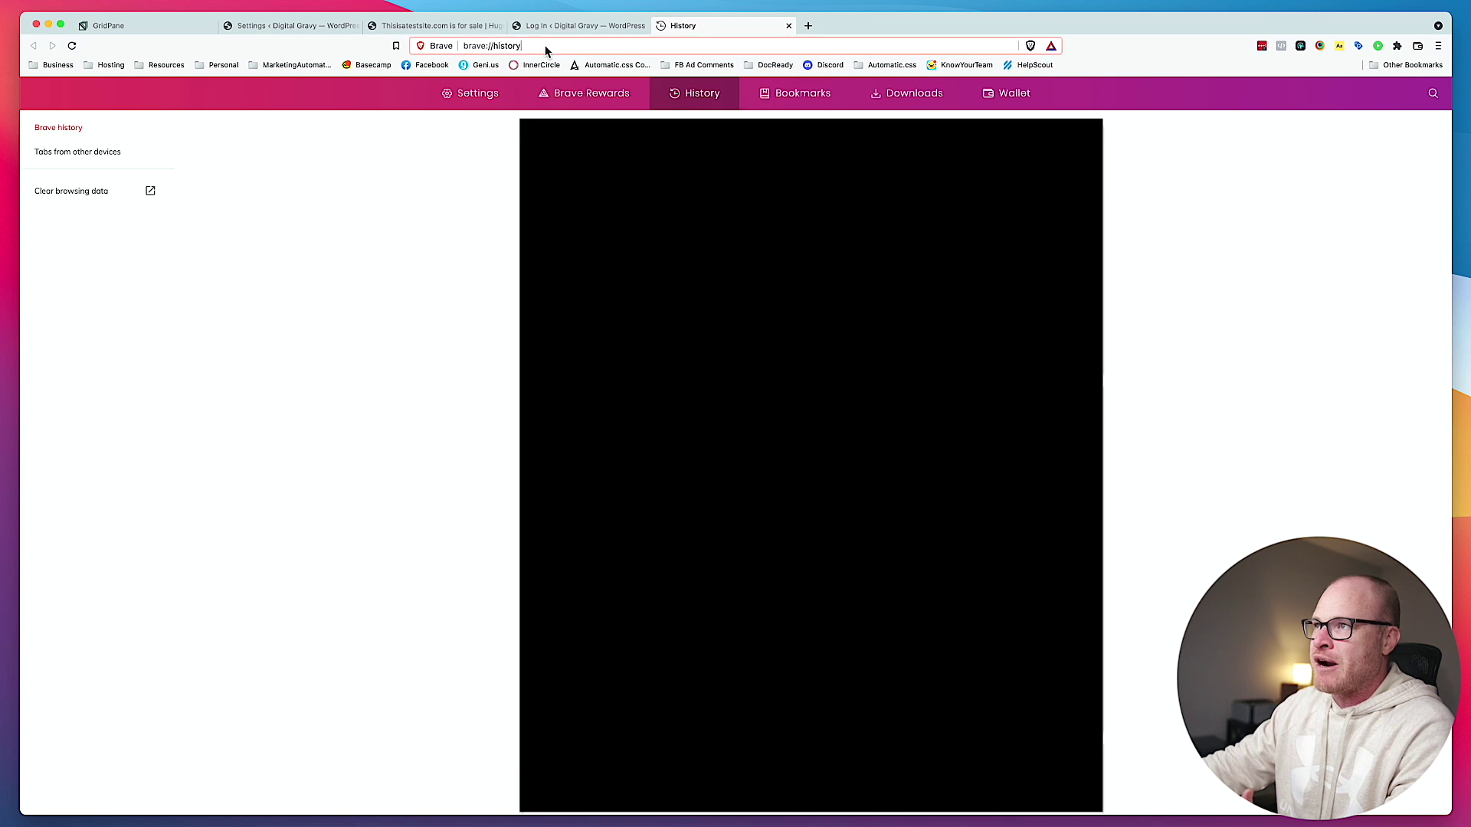
{"action": "left_click", "coordinate": [546, 51]}
{"action": "type", "text": "thisis"}
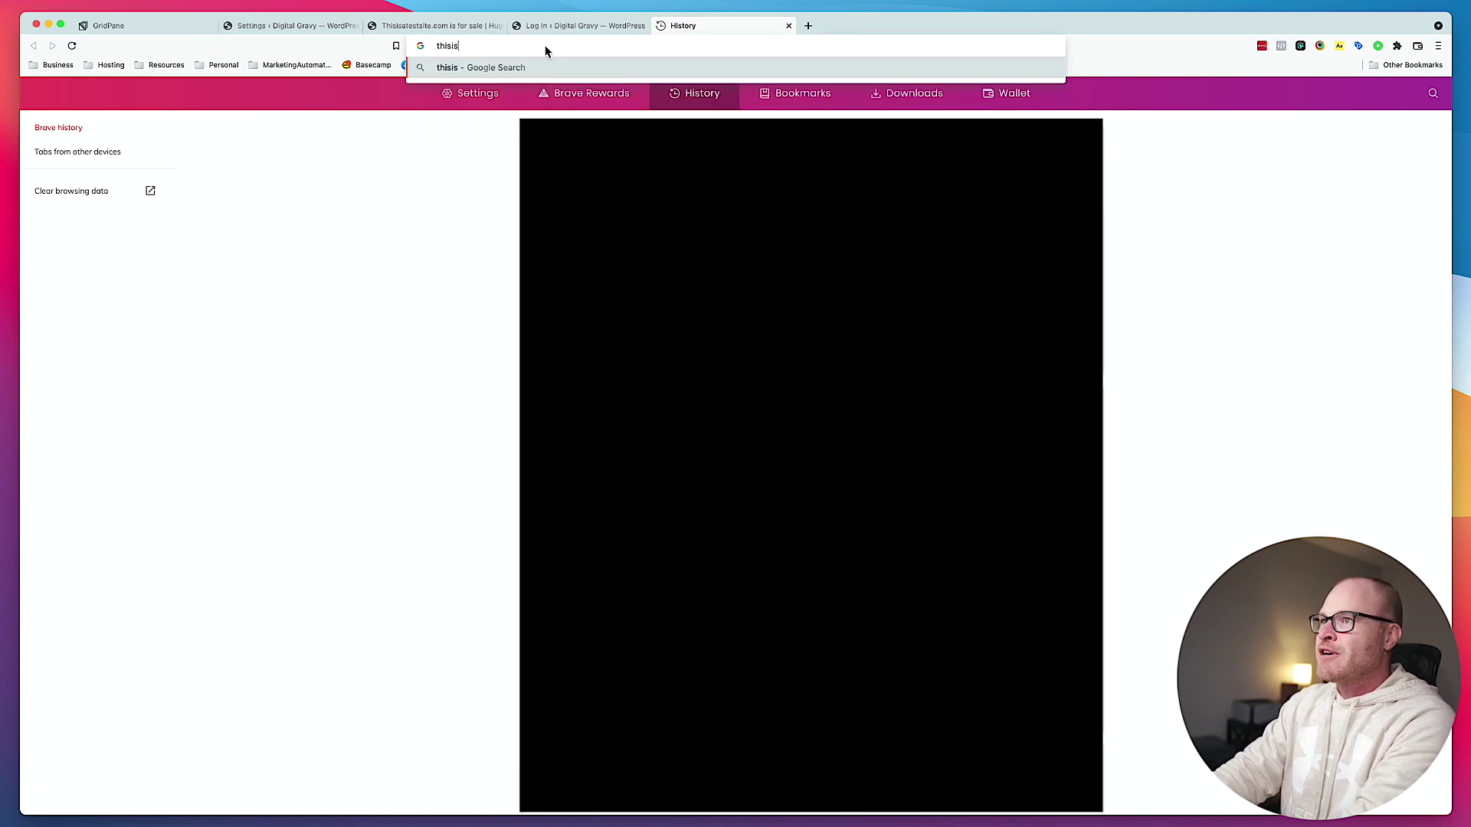
{"action": "type", "text": "atestsite.com"}
{"action": "key", "text": "Return"}
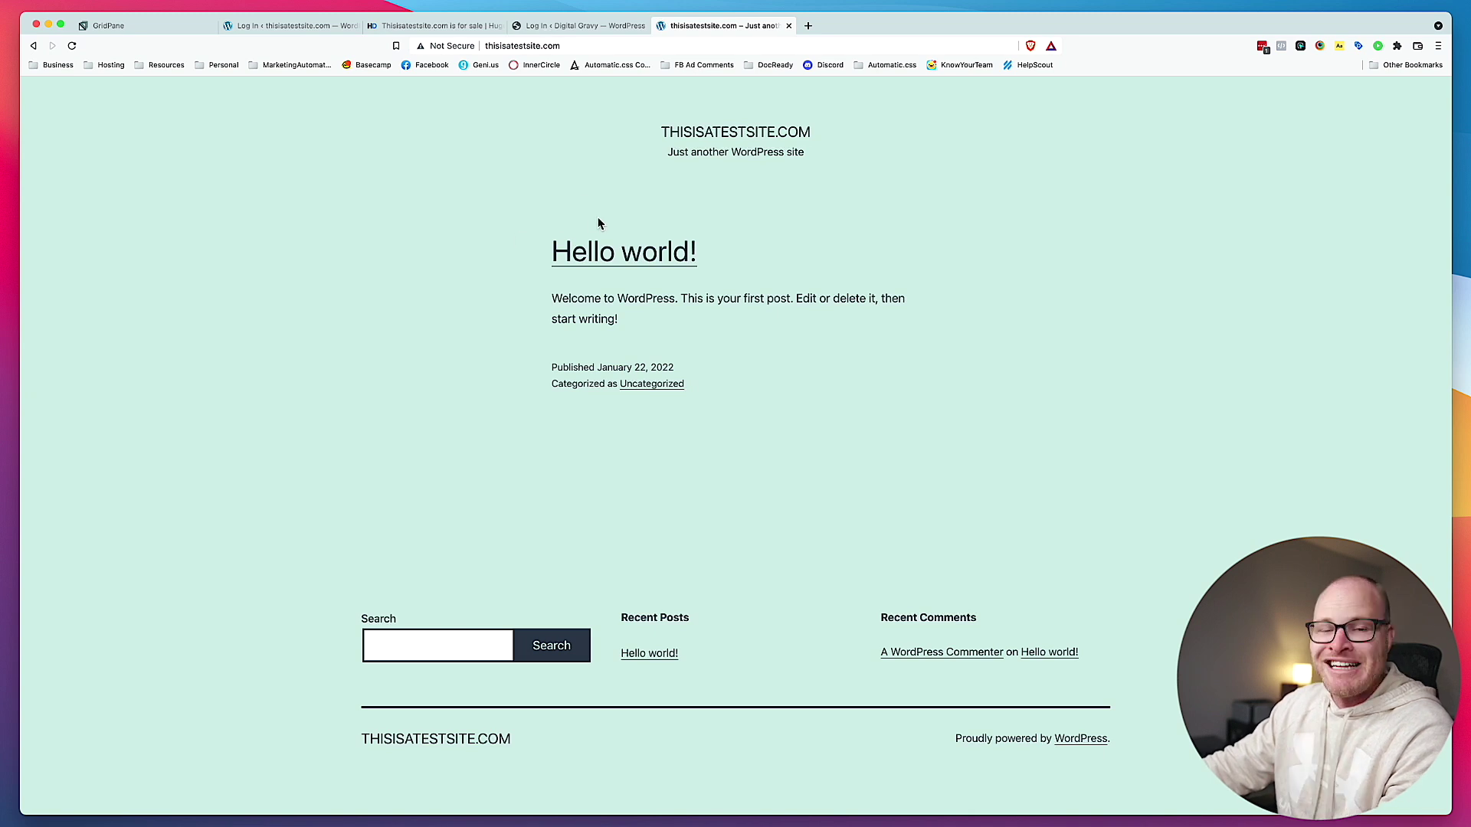
{"action": "left_click", "coordinate": [577, 46]}
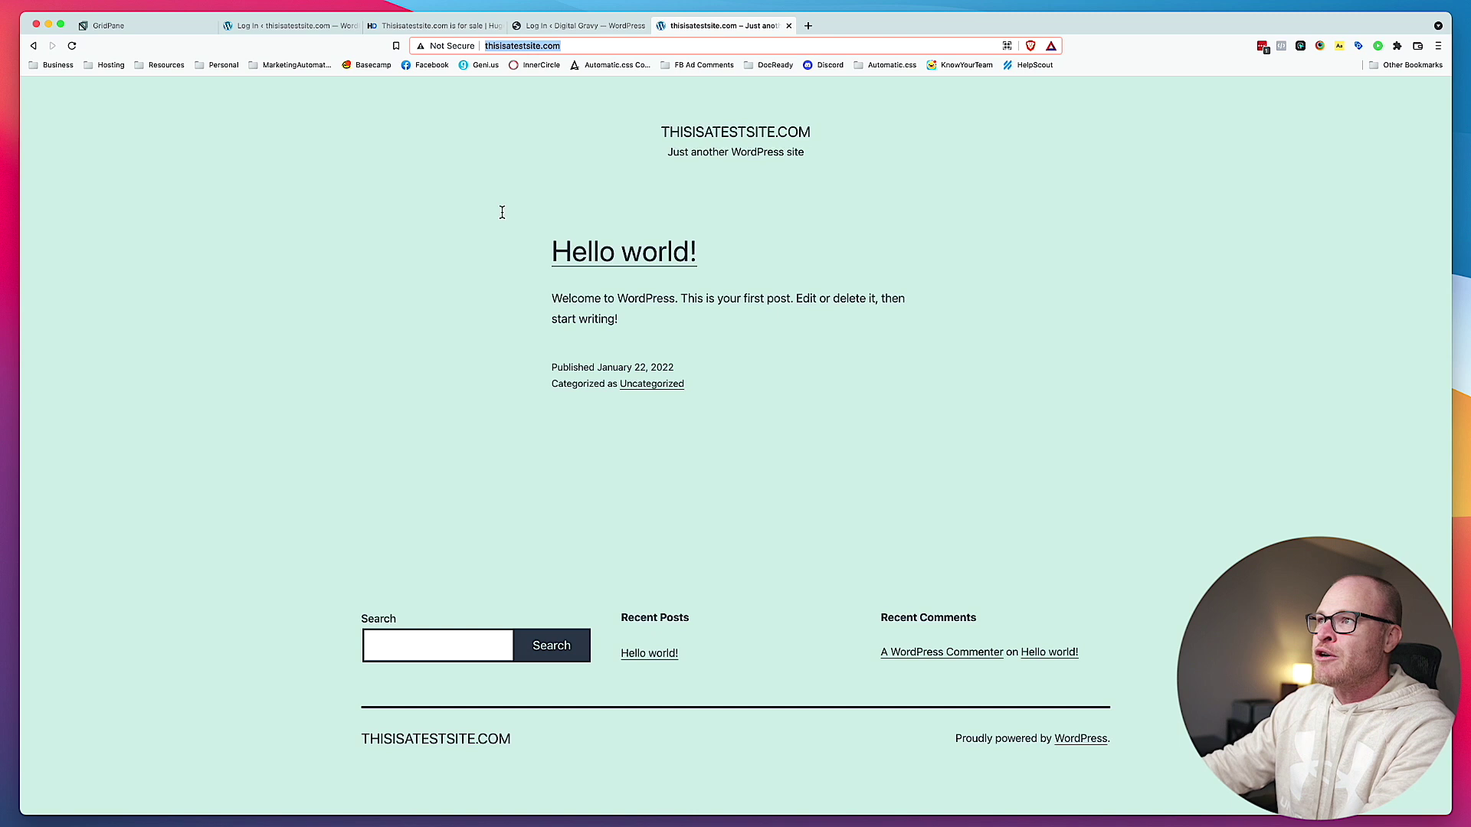
Step: Open the test site's login page, then return to GridPane for the site's login details
{"action": "left_click", "coordinate": [283, 29]}
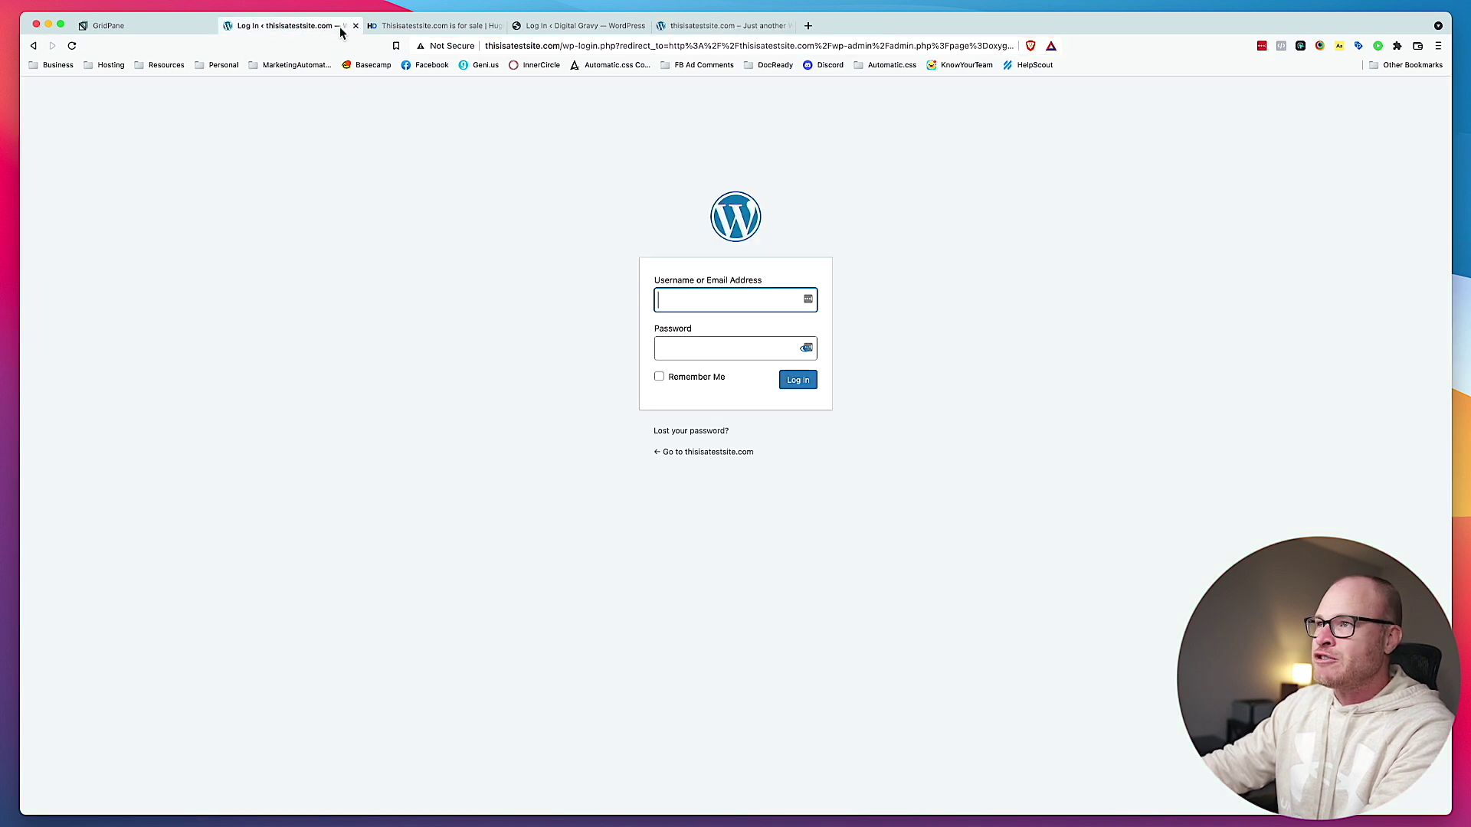
{"action": "left_click", "coordinate": [164, 25]}
{"action": "scroll", "coordinate": [736, 184], "scroll_direction": "down", "scroll_amount": 5}
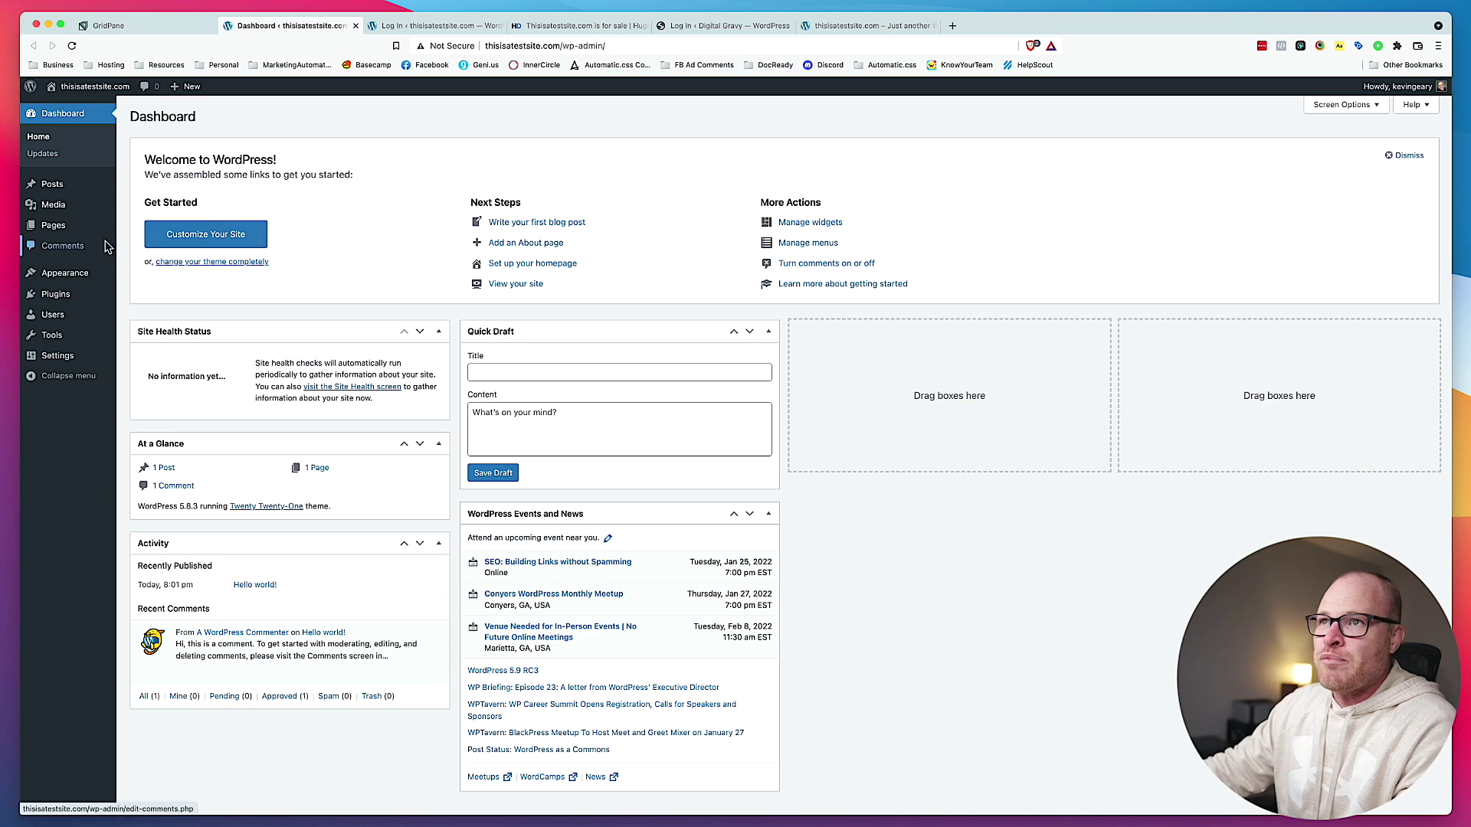
Step: Open Add New Plugins and start a plugin zip upload, then cancel the file picker
{"action": "mouse_move", "coordinate": [75, 296]}
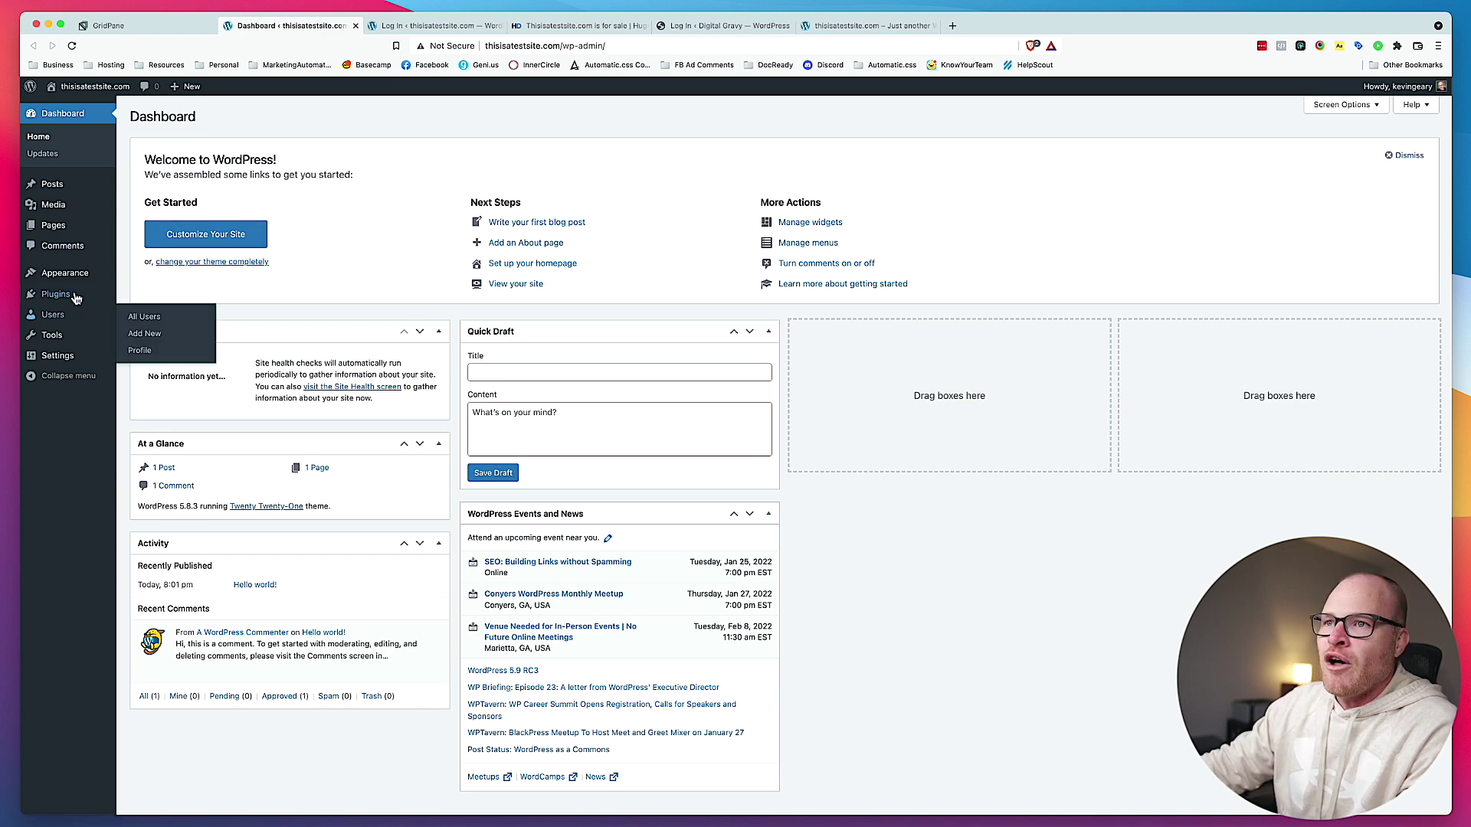
{"action": "left_click", "coordinate": [166, 314]}
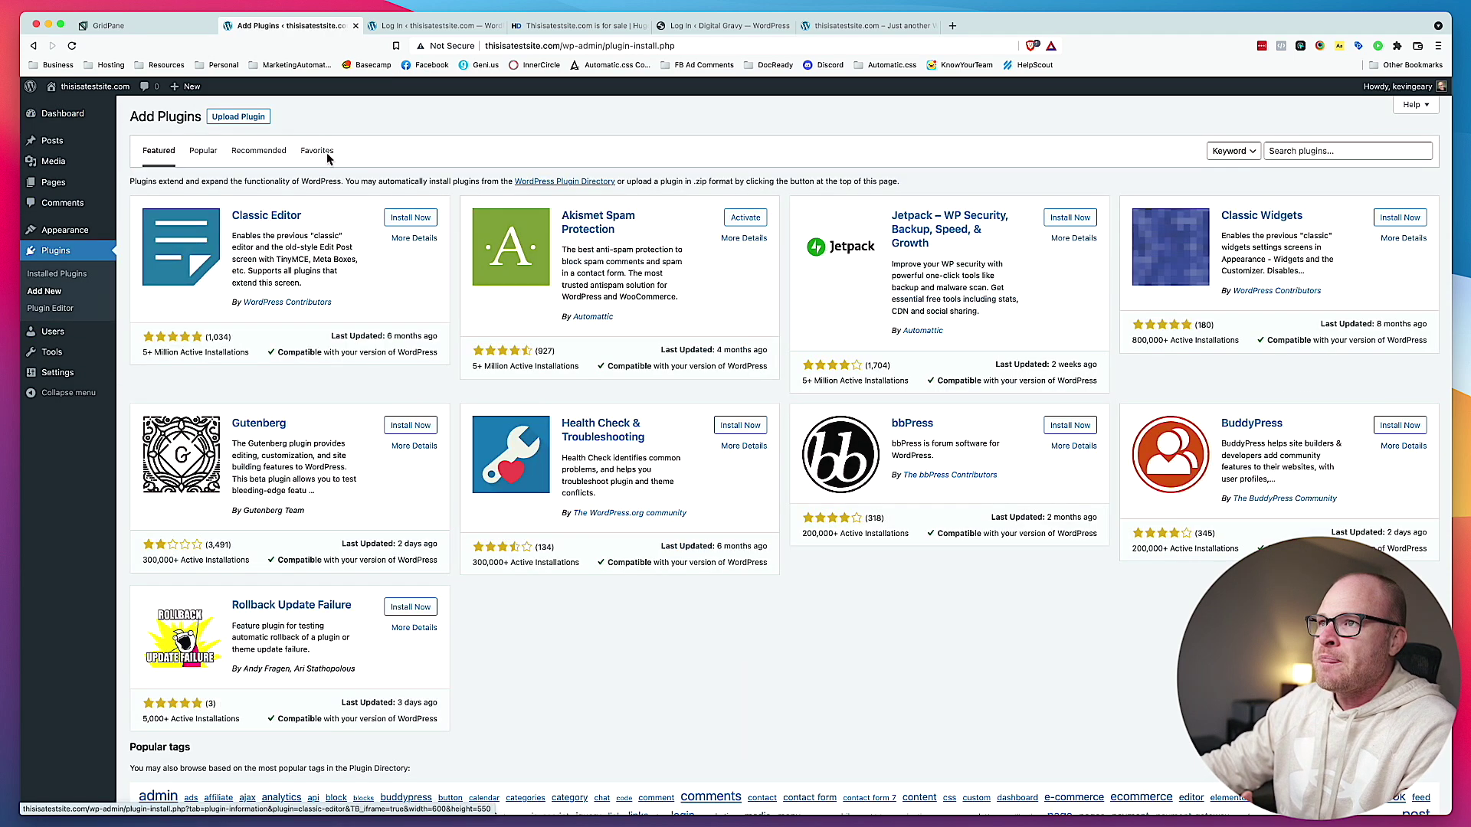
{"action": "left_click", "coordinate": [260, 119]}
{"action": "left_click", "coordinate": [693, 227]}
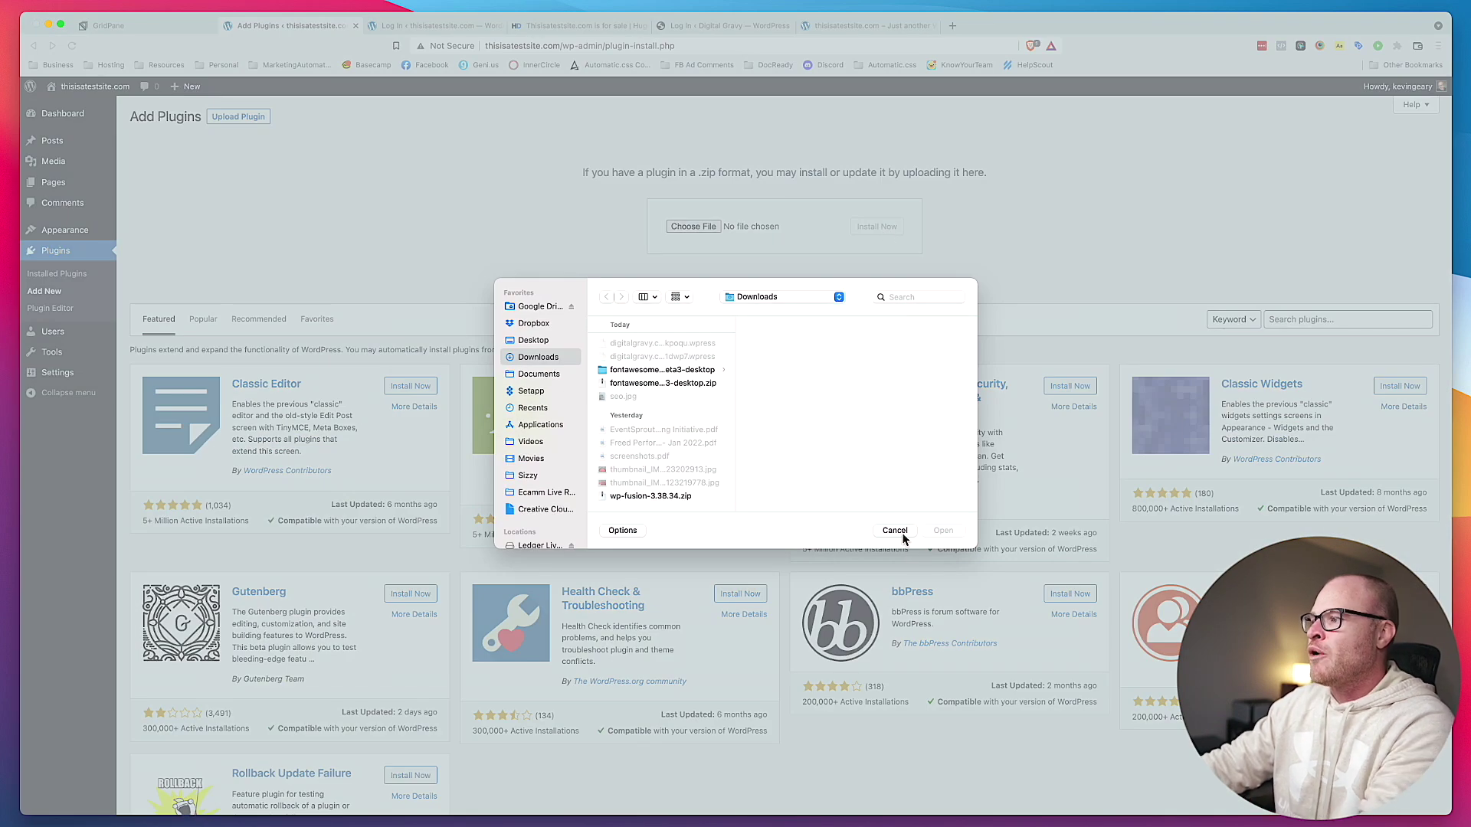
{"action": "left_click", "coordinate": [903, 537]}
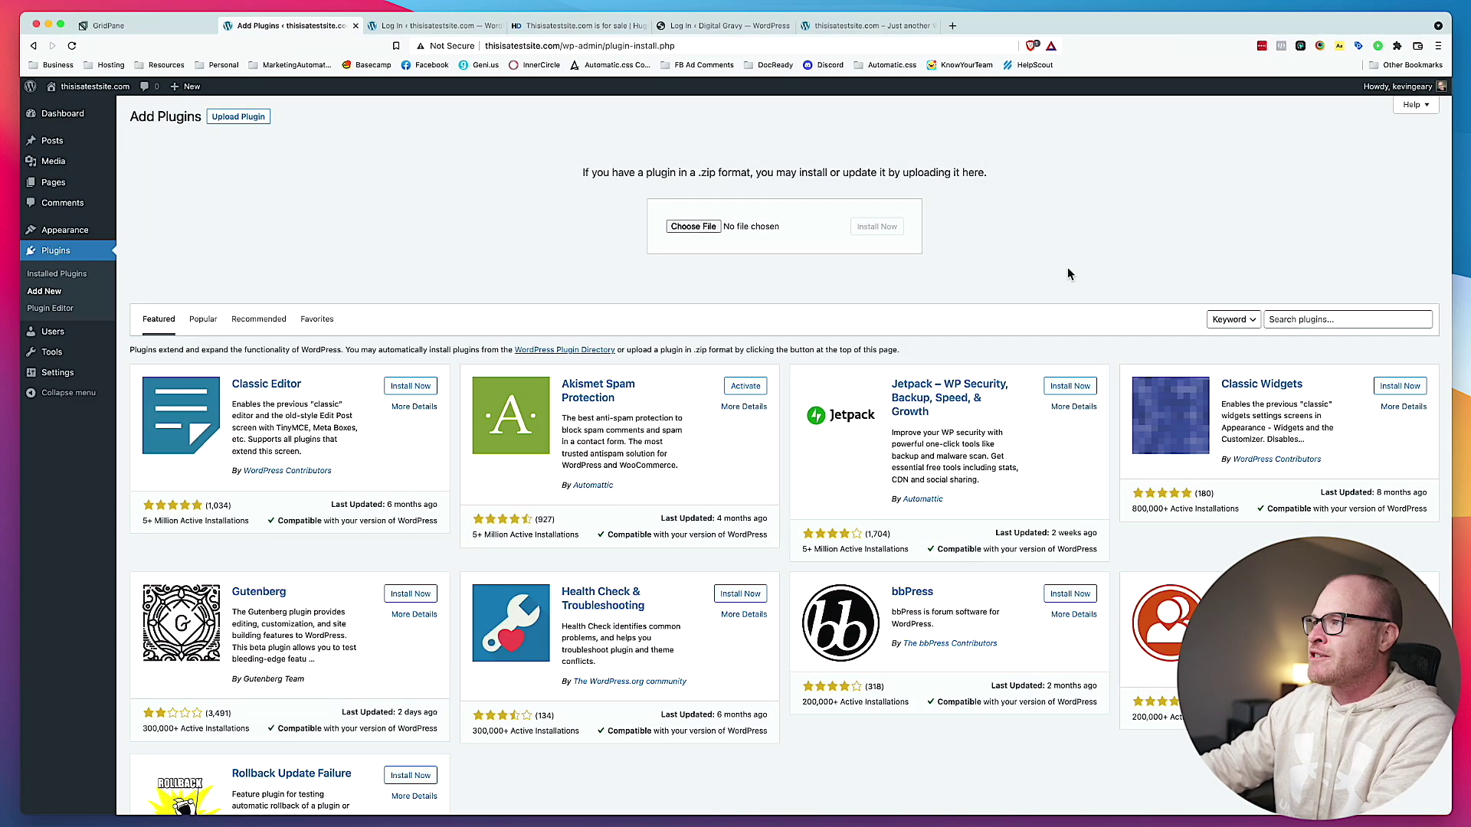
Step: Search 'all in one migration', then install and activate All-in-One WP Migration
{"action": "left_click", "coordinate": [1304, 319]}
{"action": "type", "text": "all"}
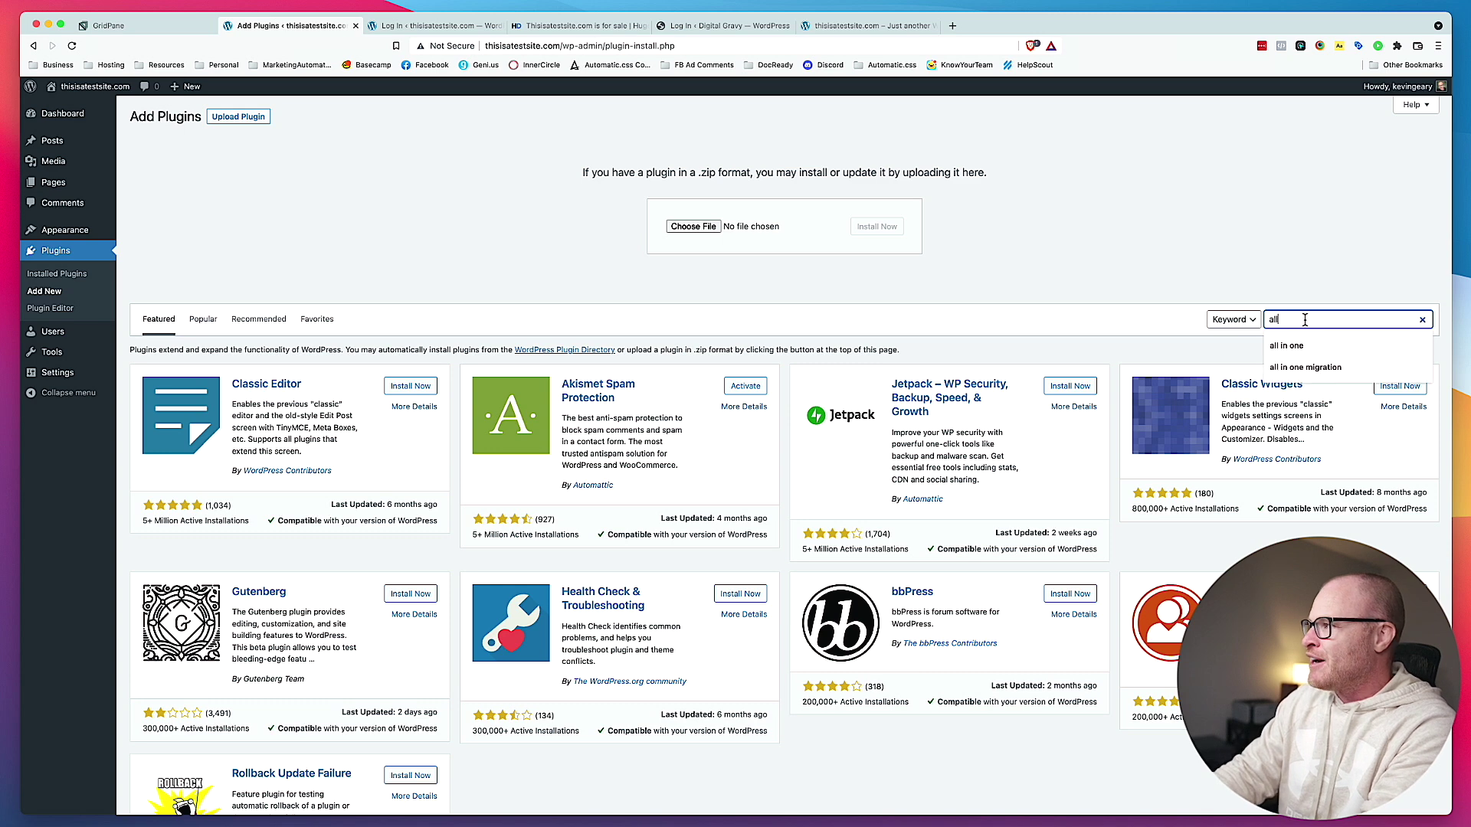
{"action": "type", "text": " in one migration"}
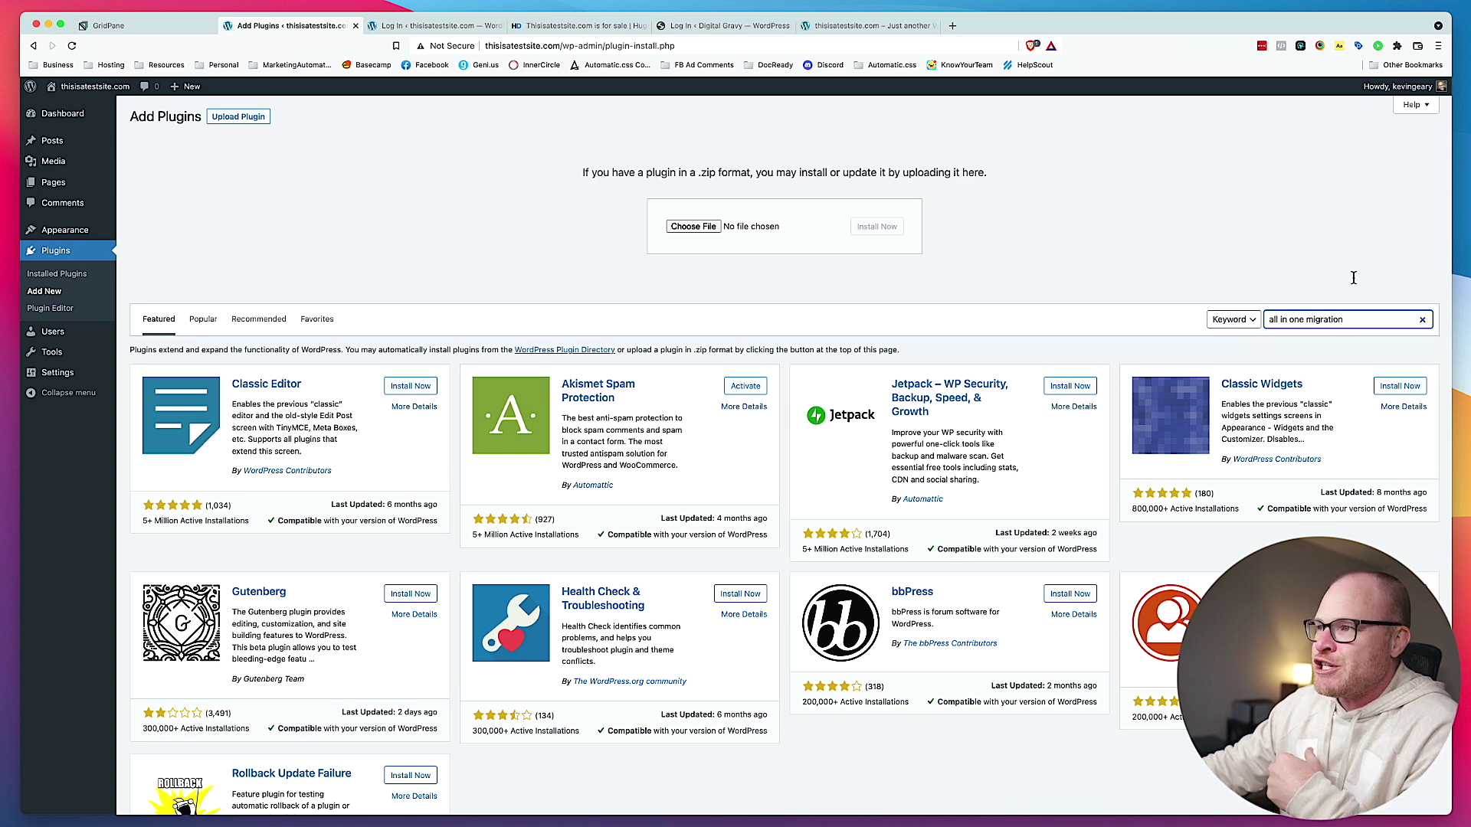
{"action": "left_click", "coordinate": [766, 395]}
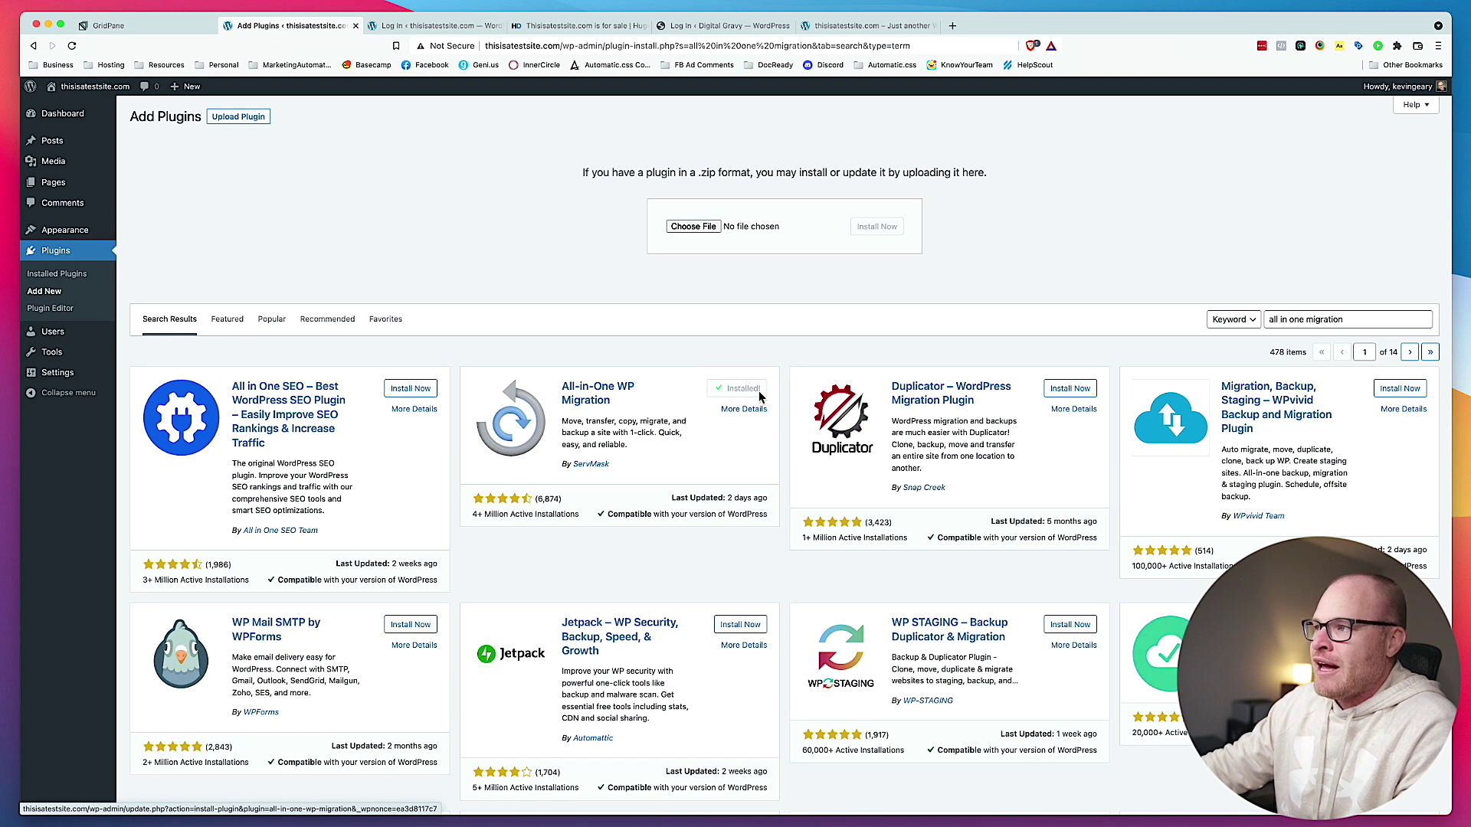
{"action": "left_click", "coordinate": [759, 395]}
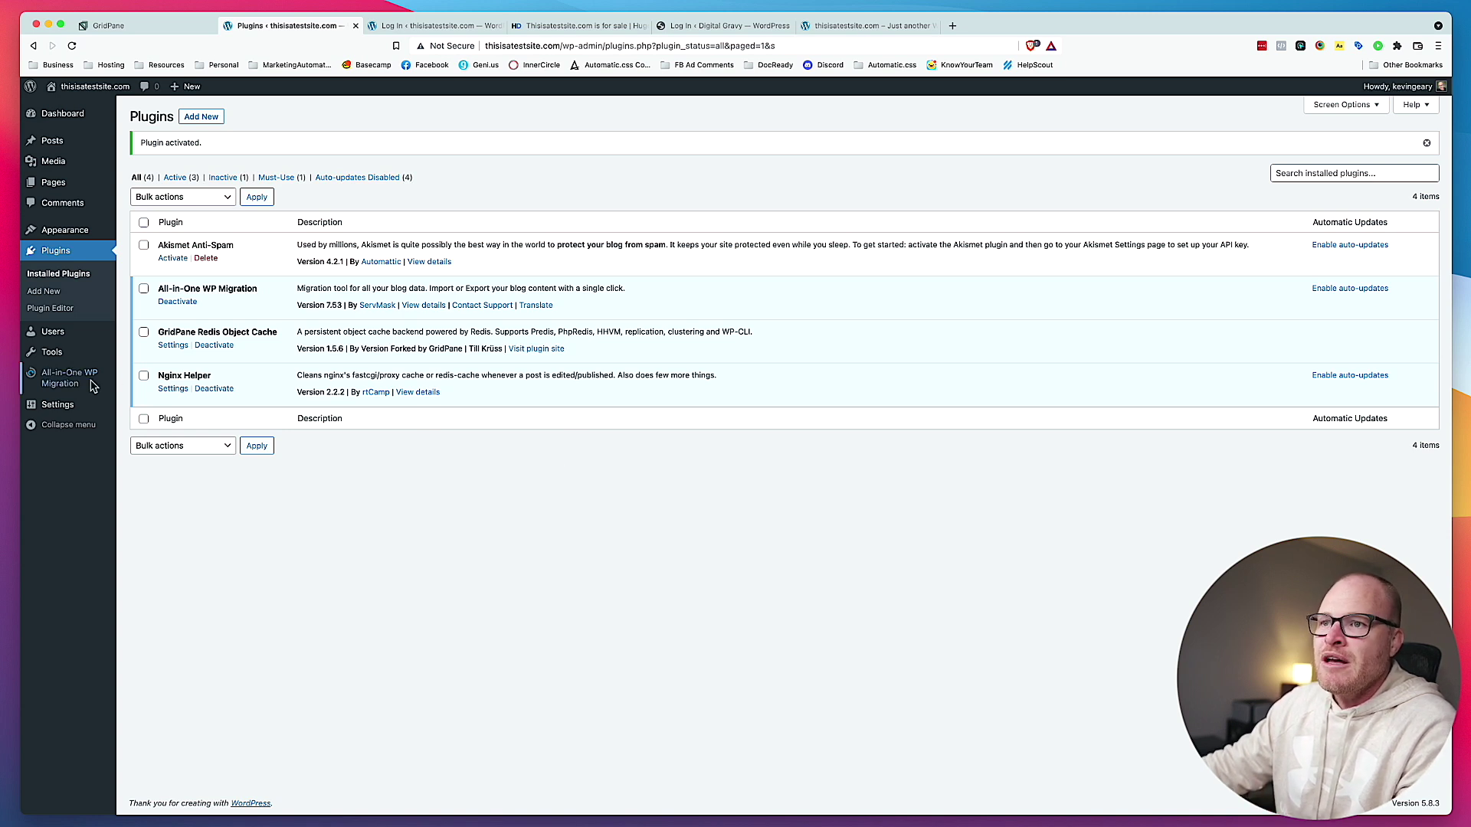
Step: Import the Digital Gravy .wpress backup from a local file, confirming the site overwrite
{"action": "mouse_move", "coordinate": [69, 377]}
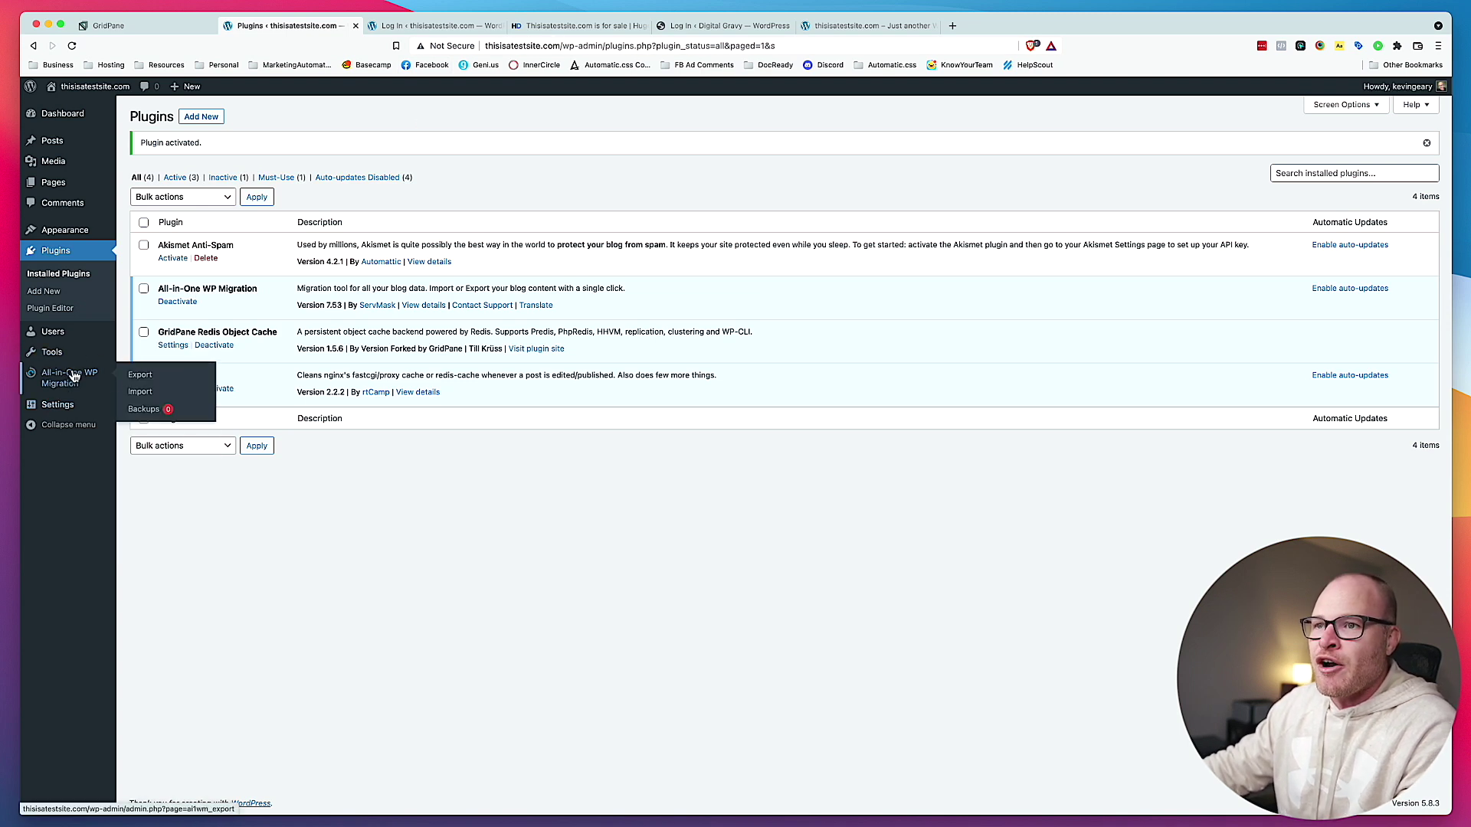
{"action": "left_click", "coordinate": [153, 392]}
{"action": "left_click", "coordinate": [693, 231]}
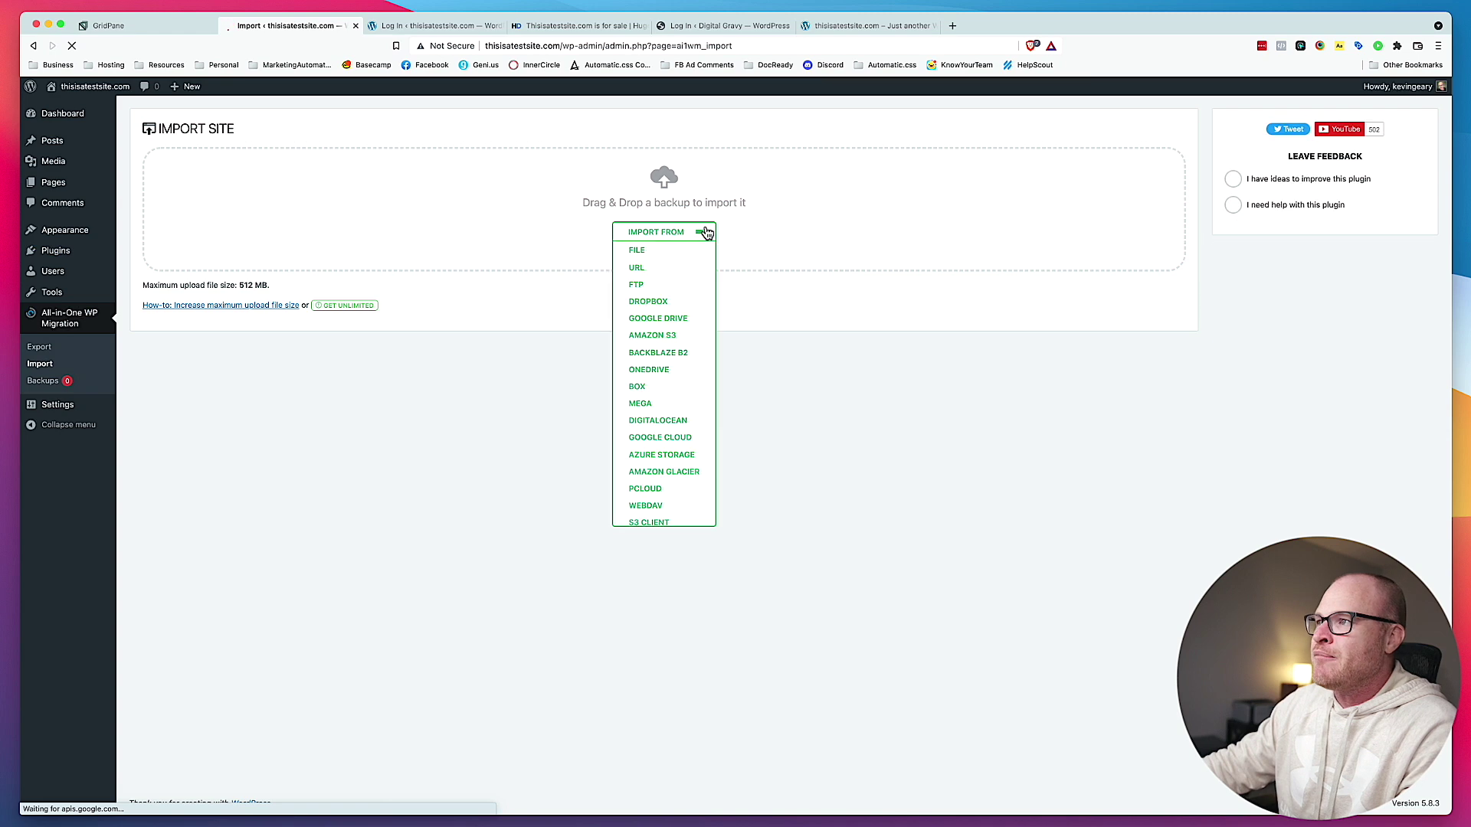
{"action": "left_click", "coordinate": [668, 251]}
{"action": "double_click", "coordinate": [693, 344]}
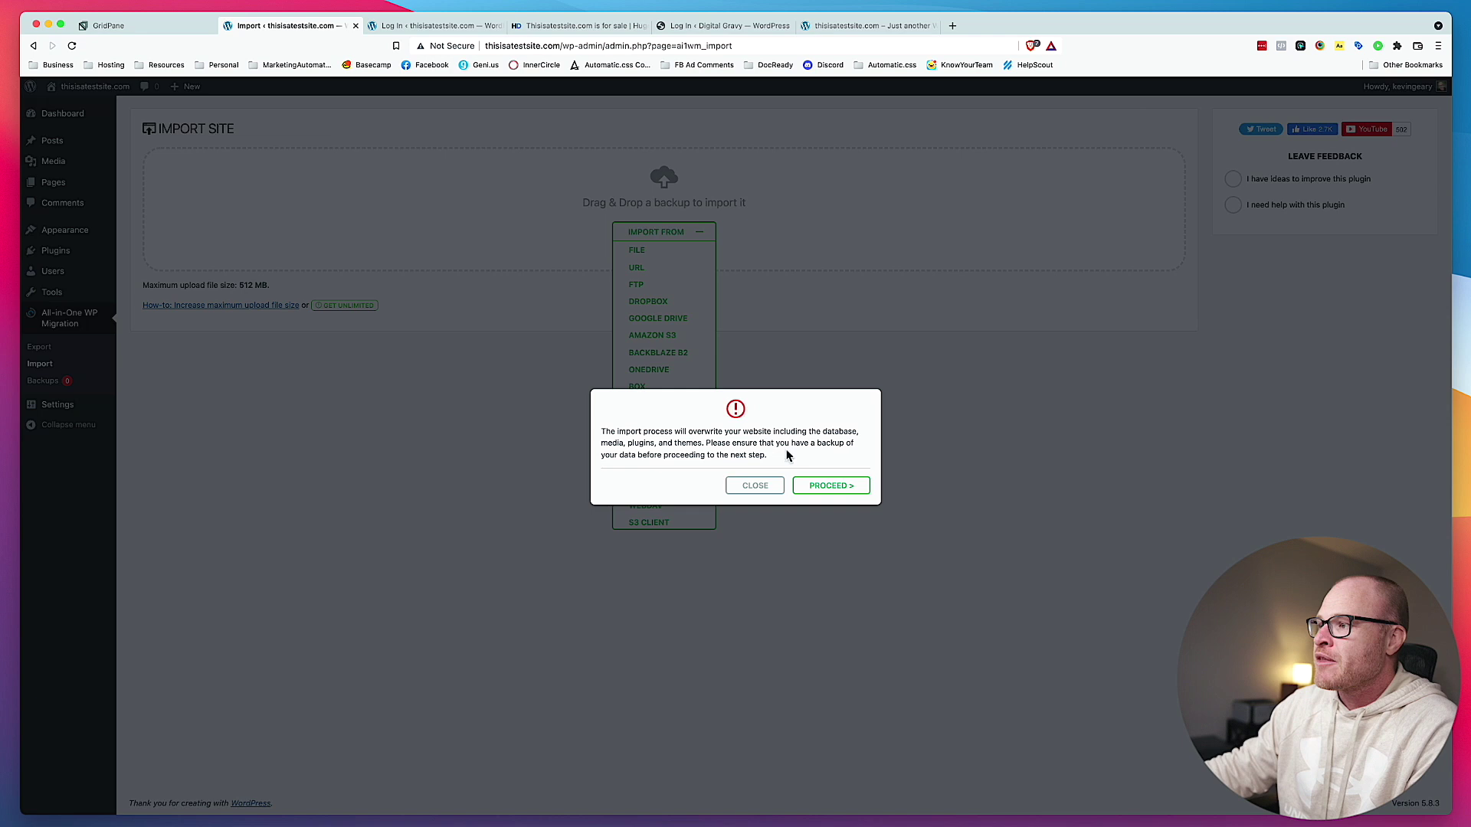
{"action": "left_click", "coordinate": [837, 486]}
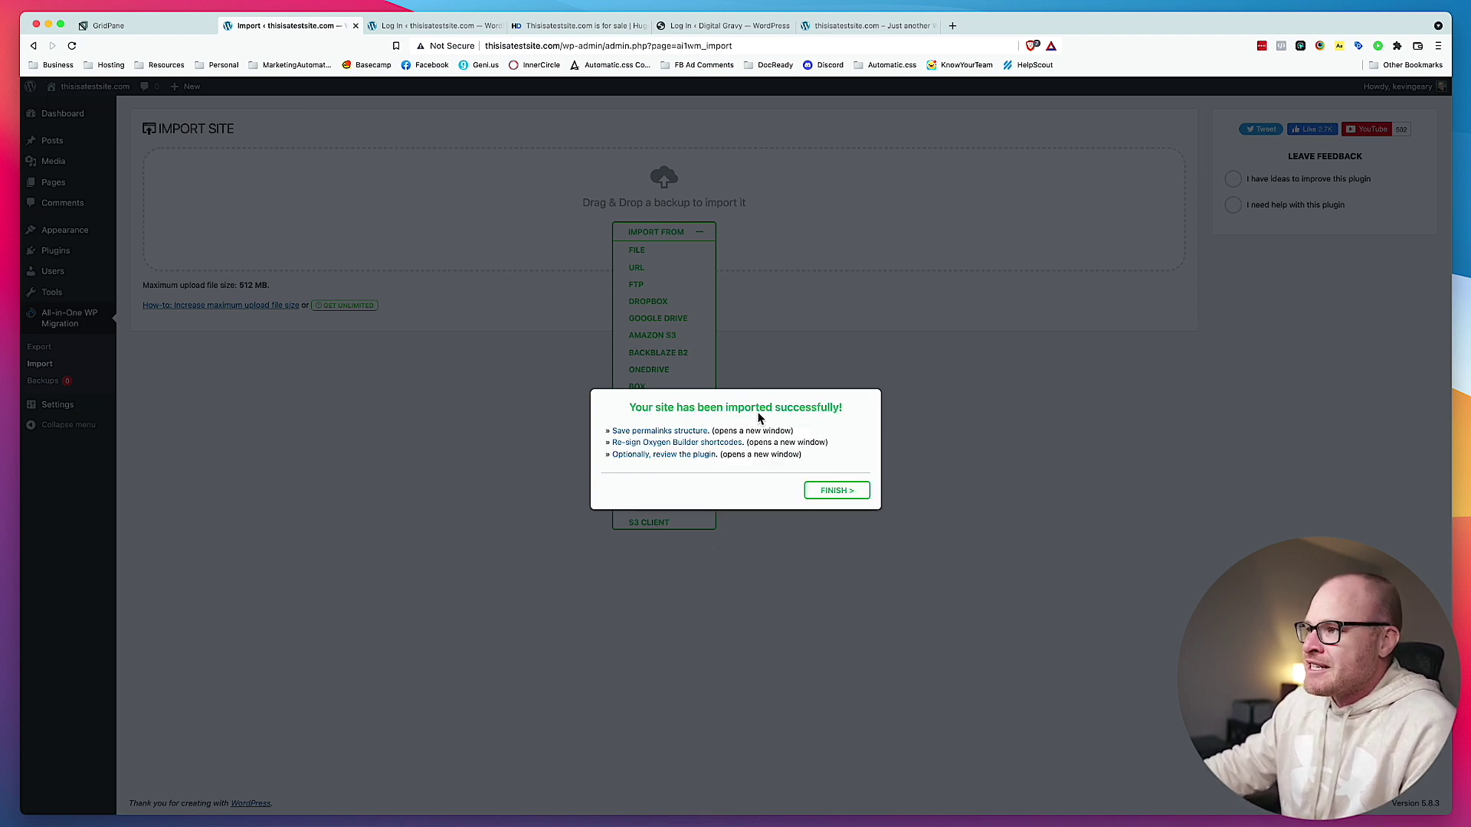
{"action": "left_click", "coordinate": [839, 490]}
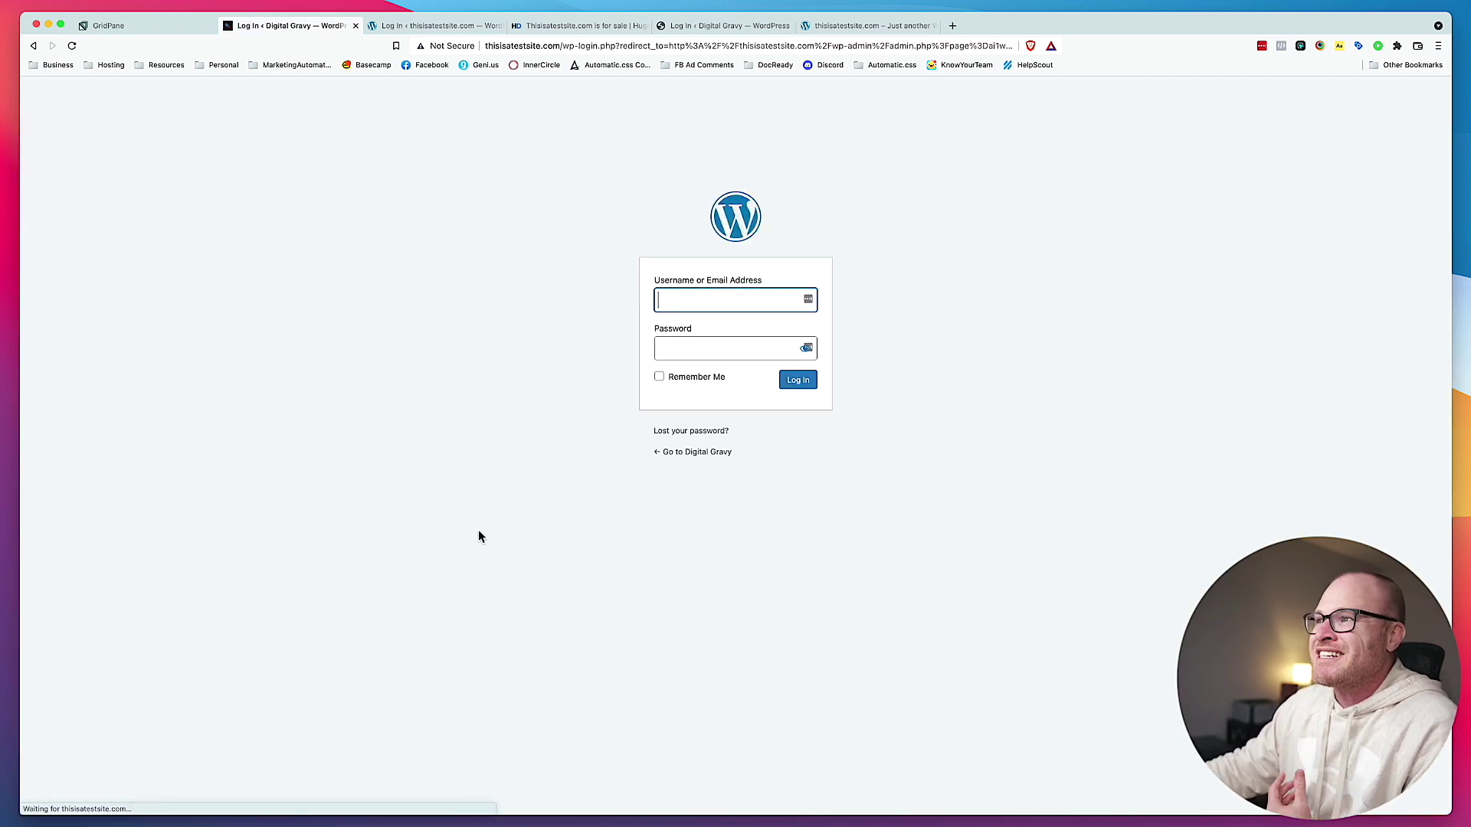
Step: Auto-login to thisisatestsite.com's admin from GridPane Active Sites, close the old login tab, select the address
{"action": "left_click", "coordinate": [154, 27]}
{"action": "left_click", "coordinate": [516, 753]}
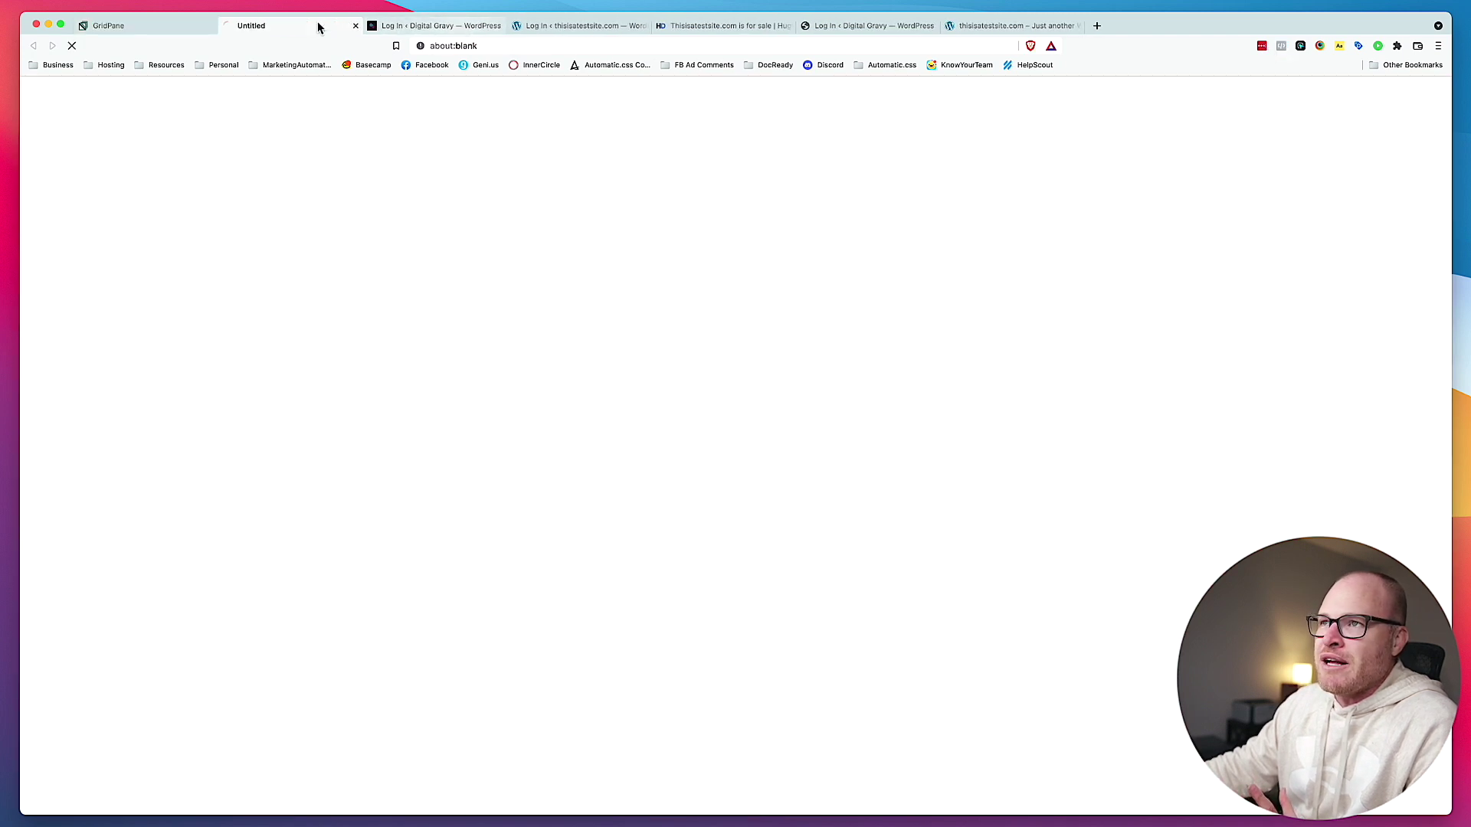
{"action": "left_click", "coordinate": [500, 25]}
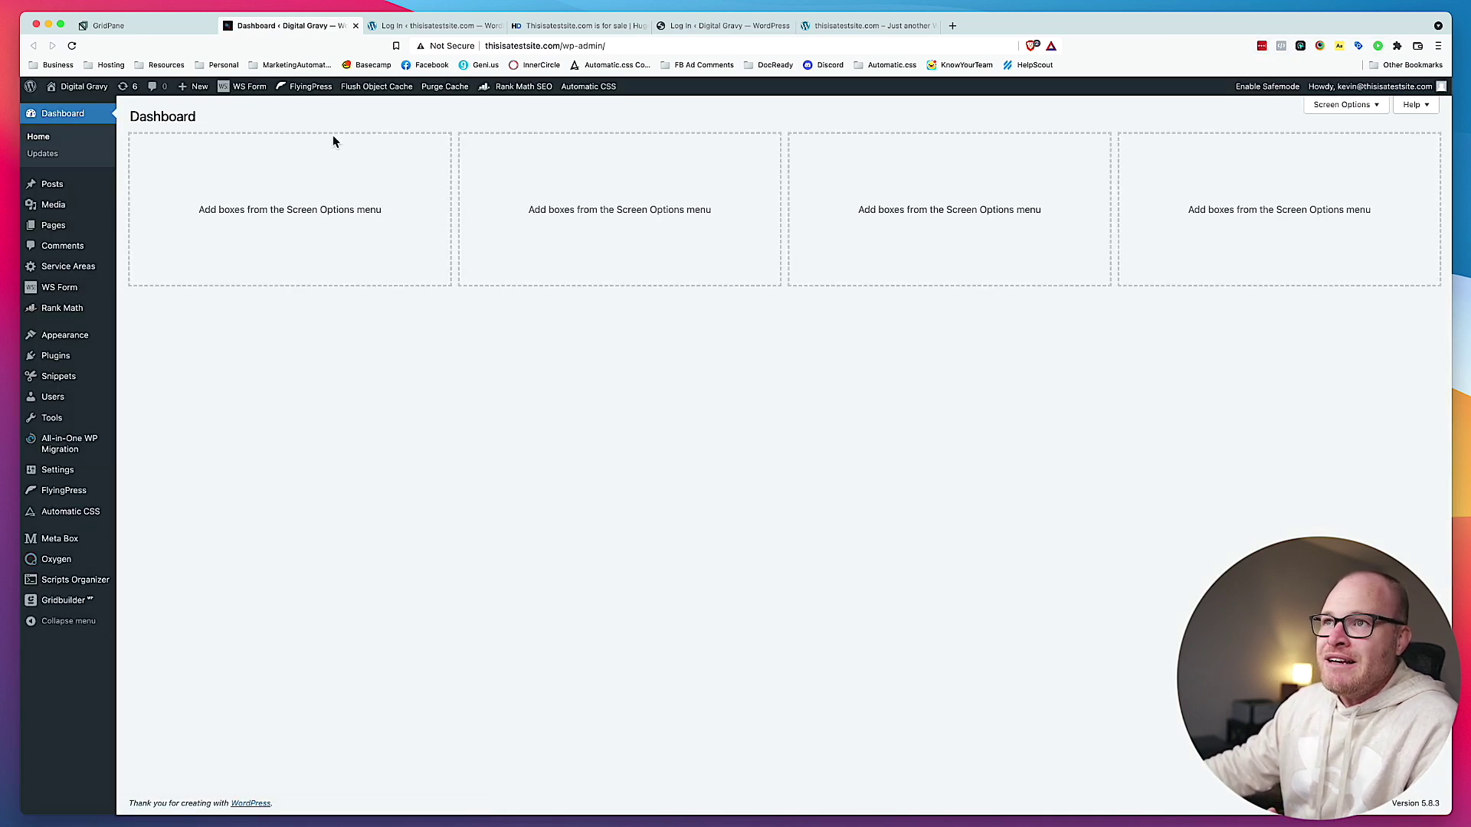
{"action": "left_click_drag", "start_coordinate": [487, 46], "coordinate": [553, 47]}
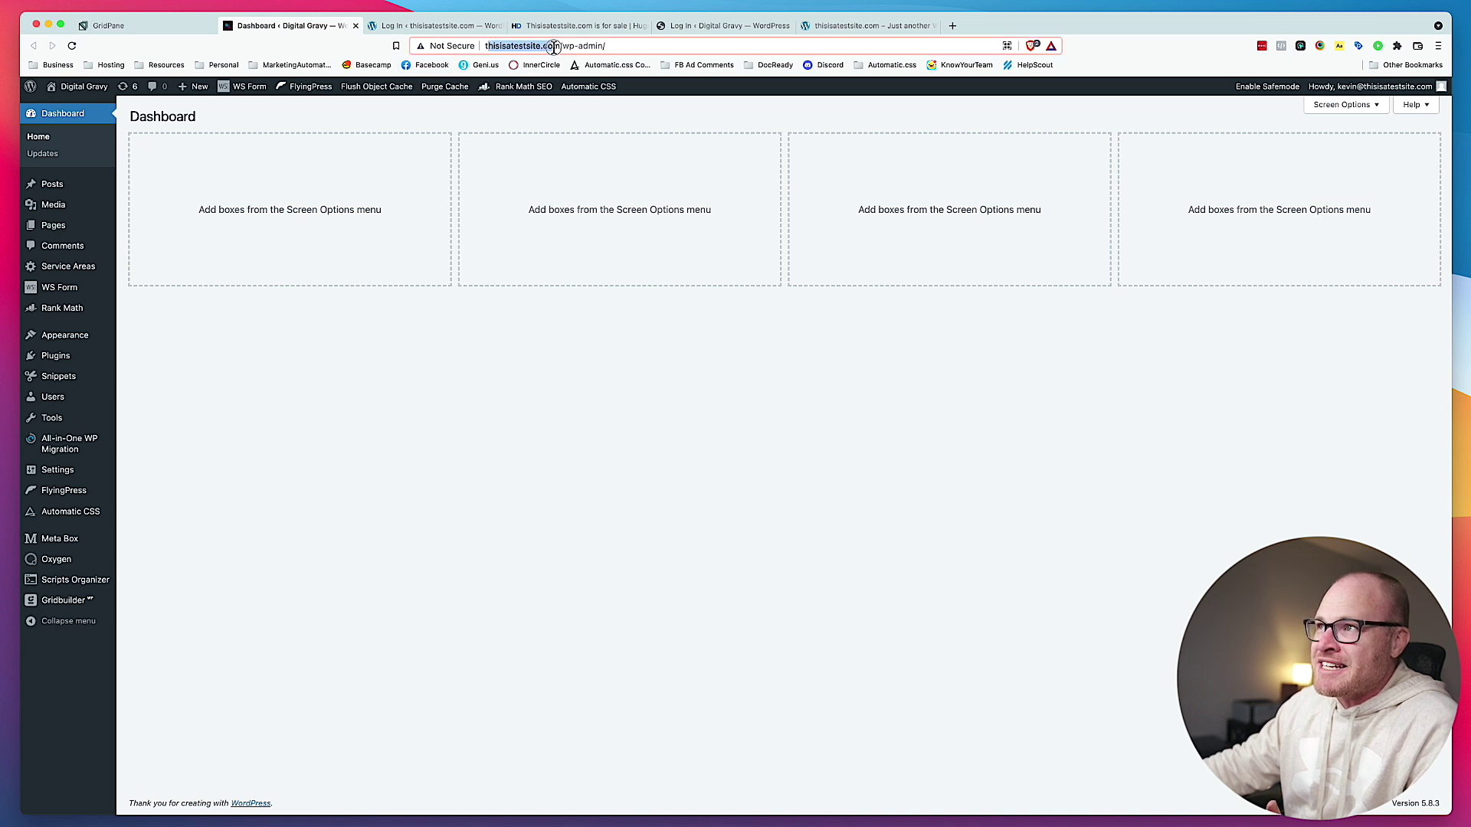
{"action": "left_click", "coordinate": [621, 48]}
{"action": "key", "text": "super+a"}
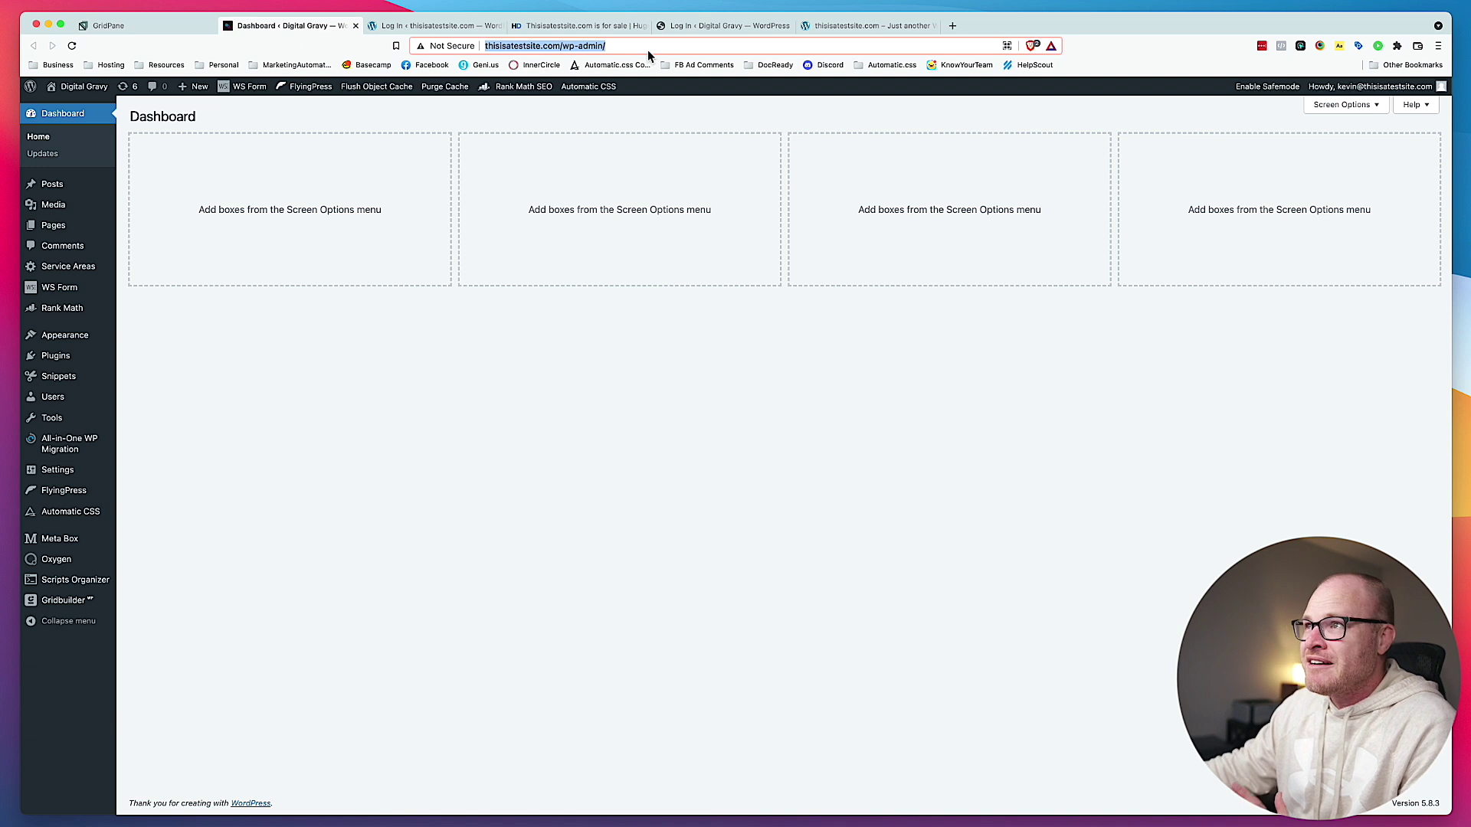
{"action": "left_click", "coordinate": [551, 364]}
Step: Open the migrated site's front end in a new tab, look it over, and return to the Dashboard
{"action": "mouse_move", "coordinate": [105, 438]}
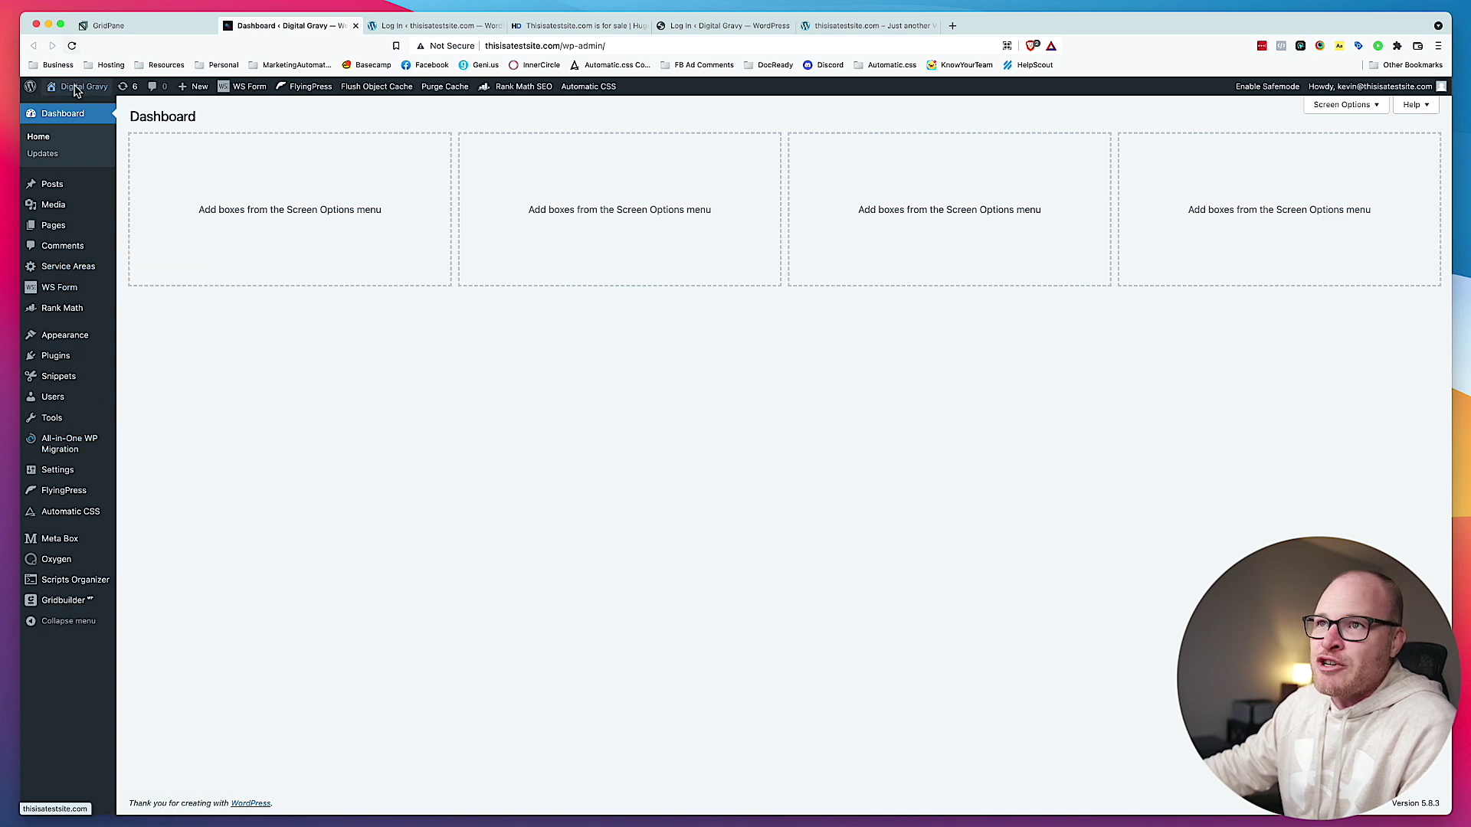
{"action": "right_click", "coordinate": [75, 120]}
{"action": "left_click", "coordinate": [82, 123]}
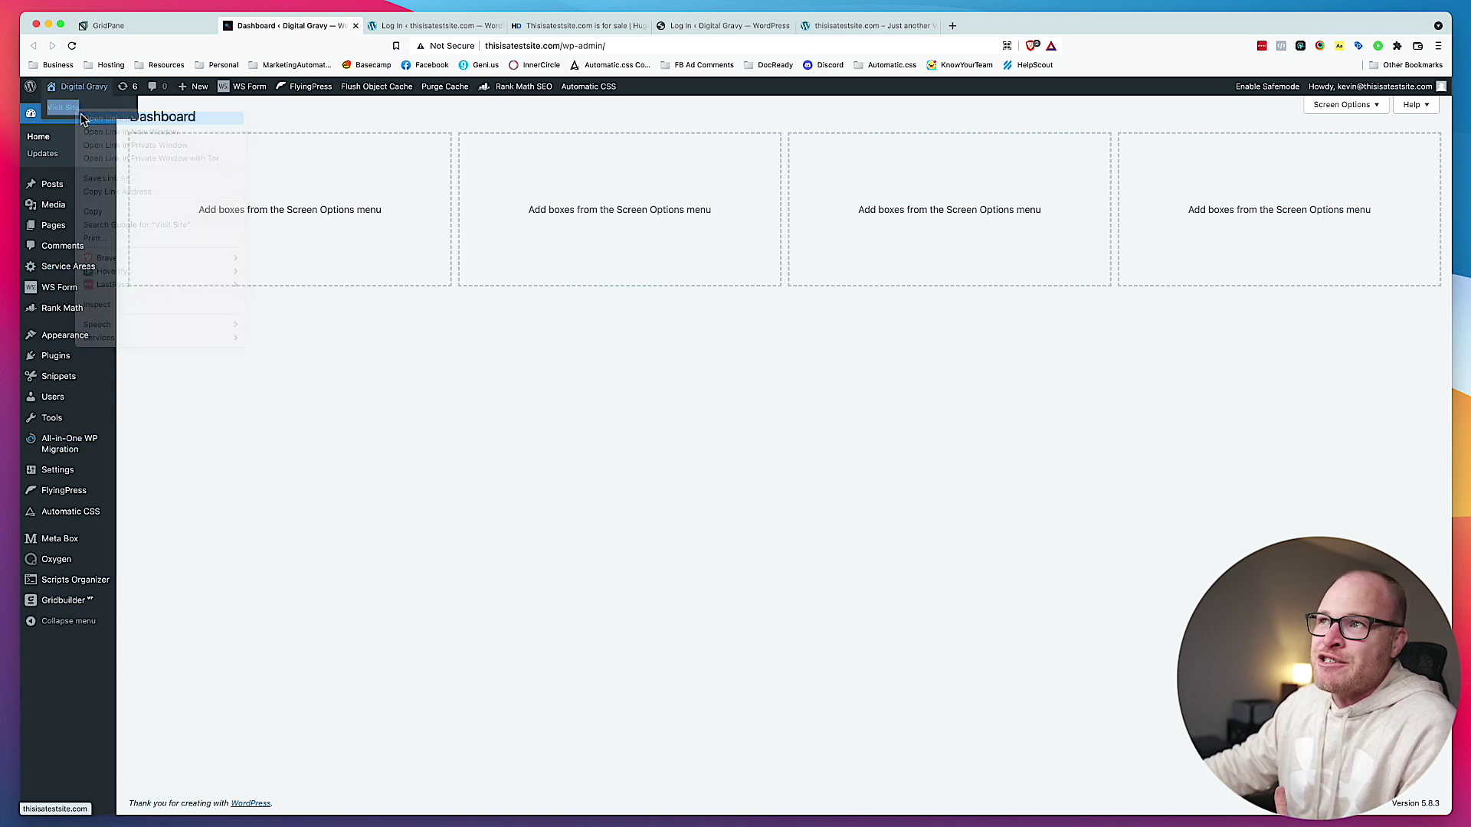
{"action": "left_click", "coordinate": [464, 27]}
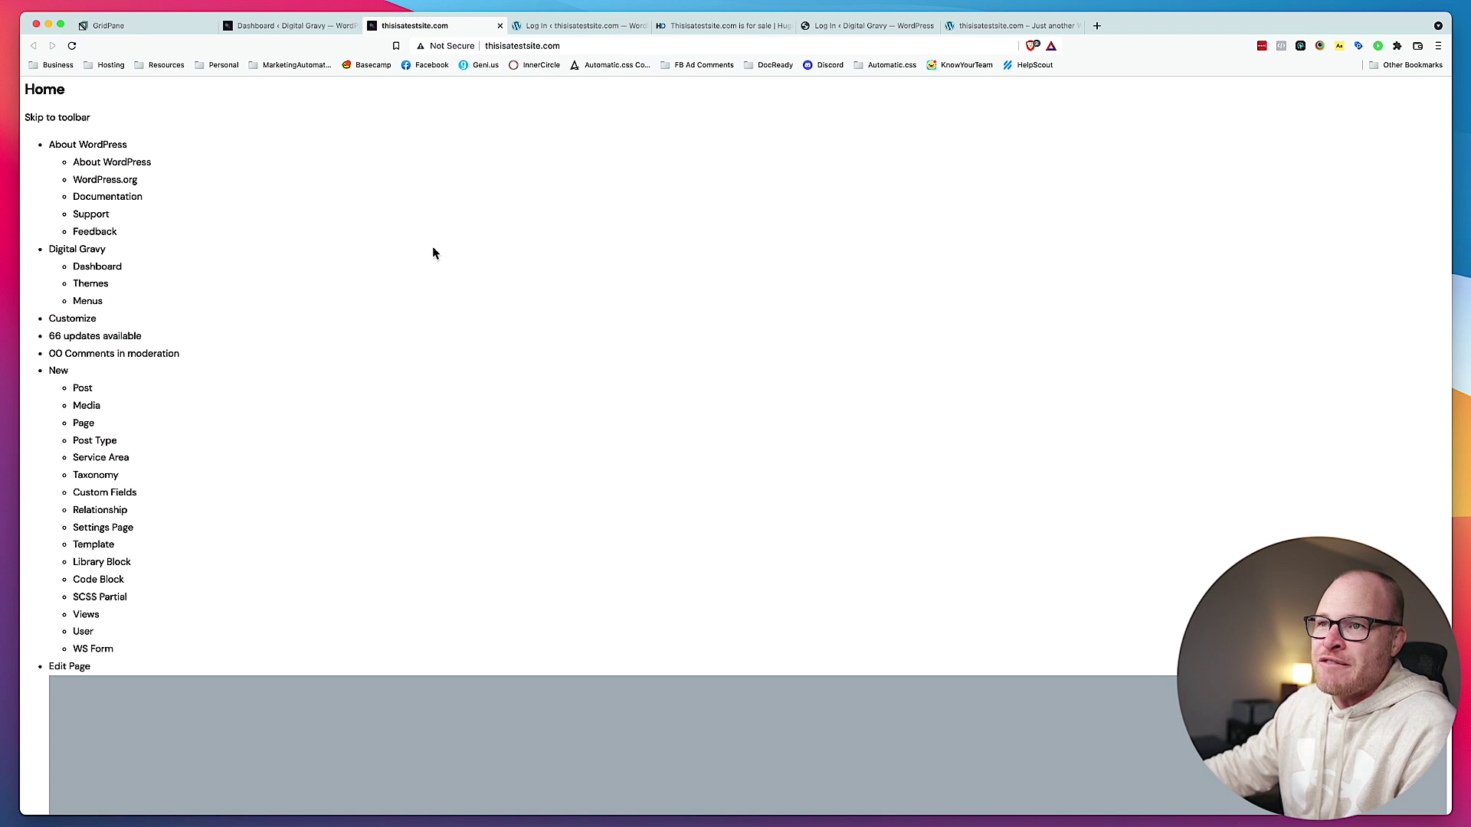
{"action": "scroll", "coordinate": [432, 247], "scroll_direction": "down", "scroll_amount": 20}
{"action": "scroll", "coordinate": [432, 247], "scroll_direction": "up", "scroll_amount": 20}
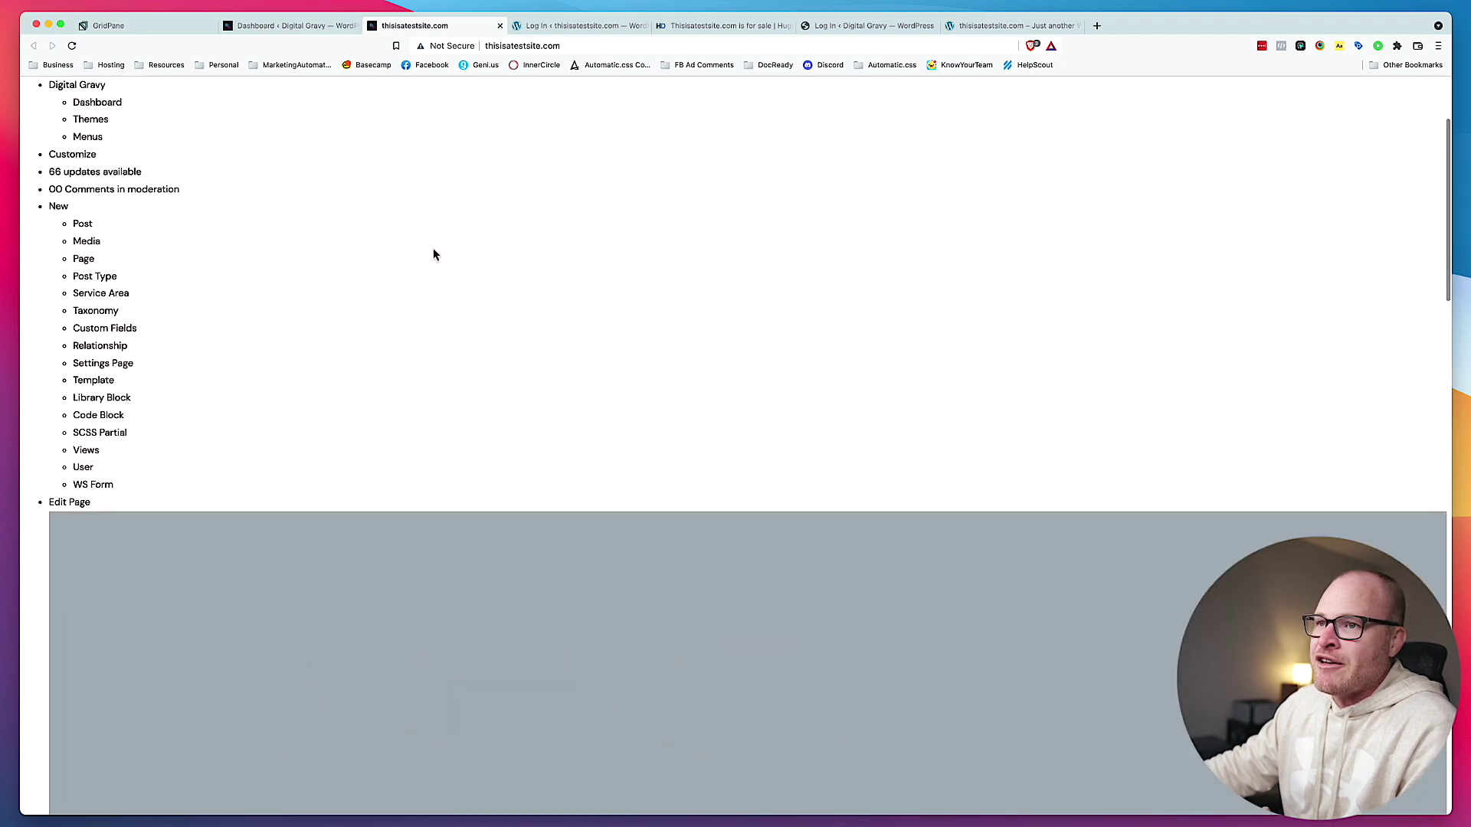
{"action": "left_click", "coordinate": [294, 25]}
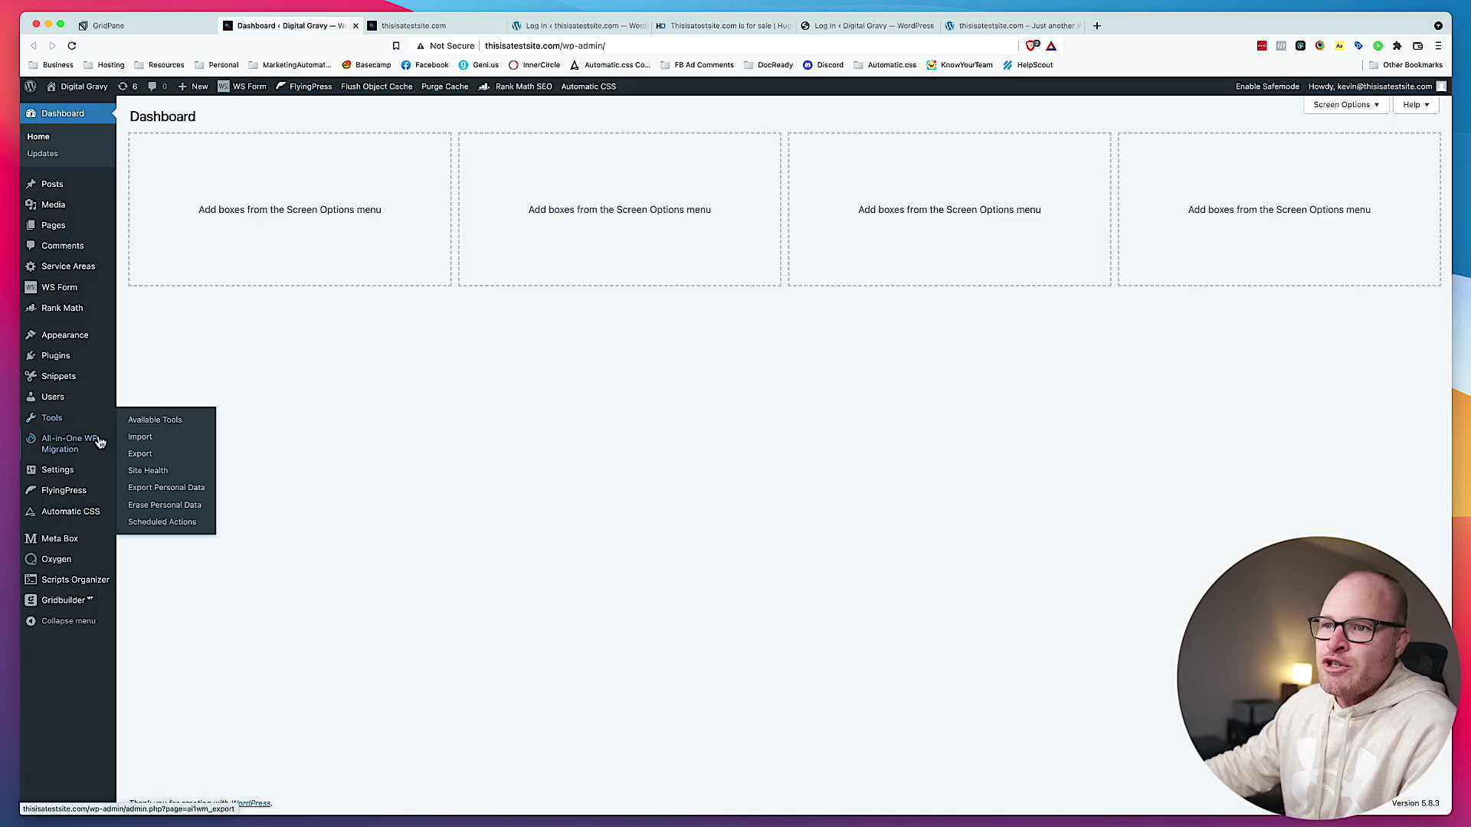
Step: Re-save the Post name permalink structure in Permalink Settings
{"action": "mouse_move", "coordinate": [92, 476]}
{"action": "left_click", "coordinate": [150, 557]}
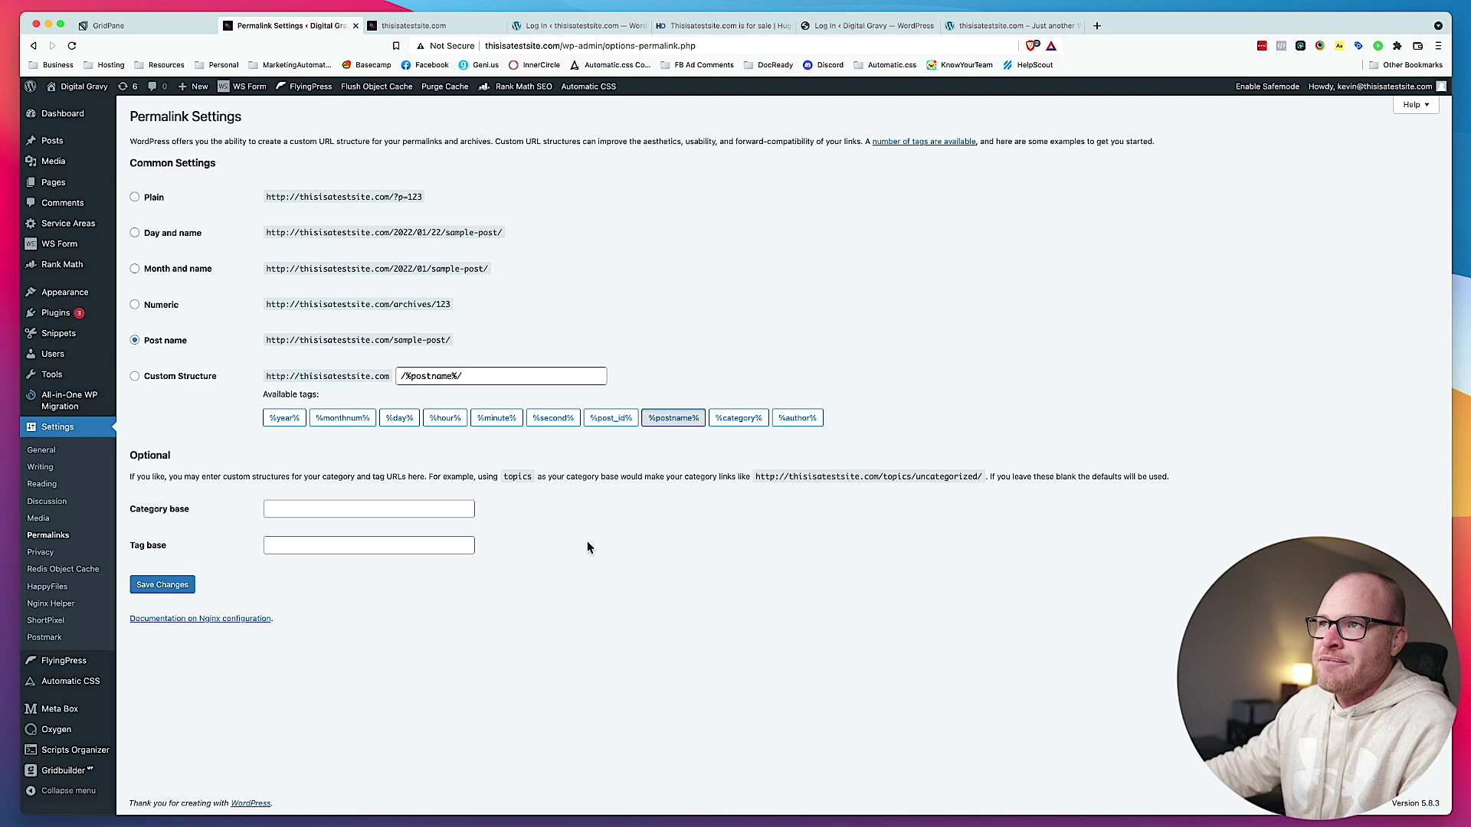
{"action": "left_click", "coordinate": [183, 586]}
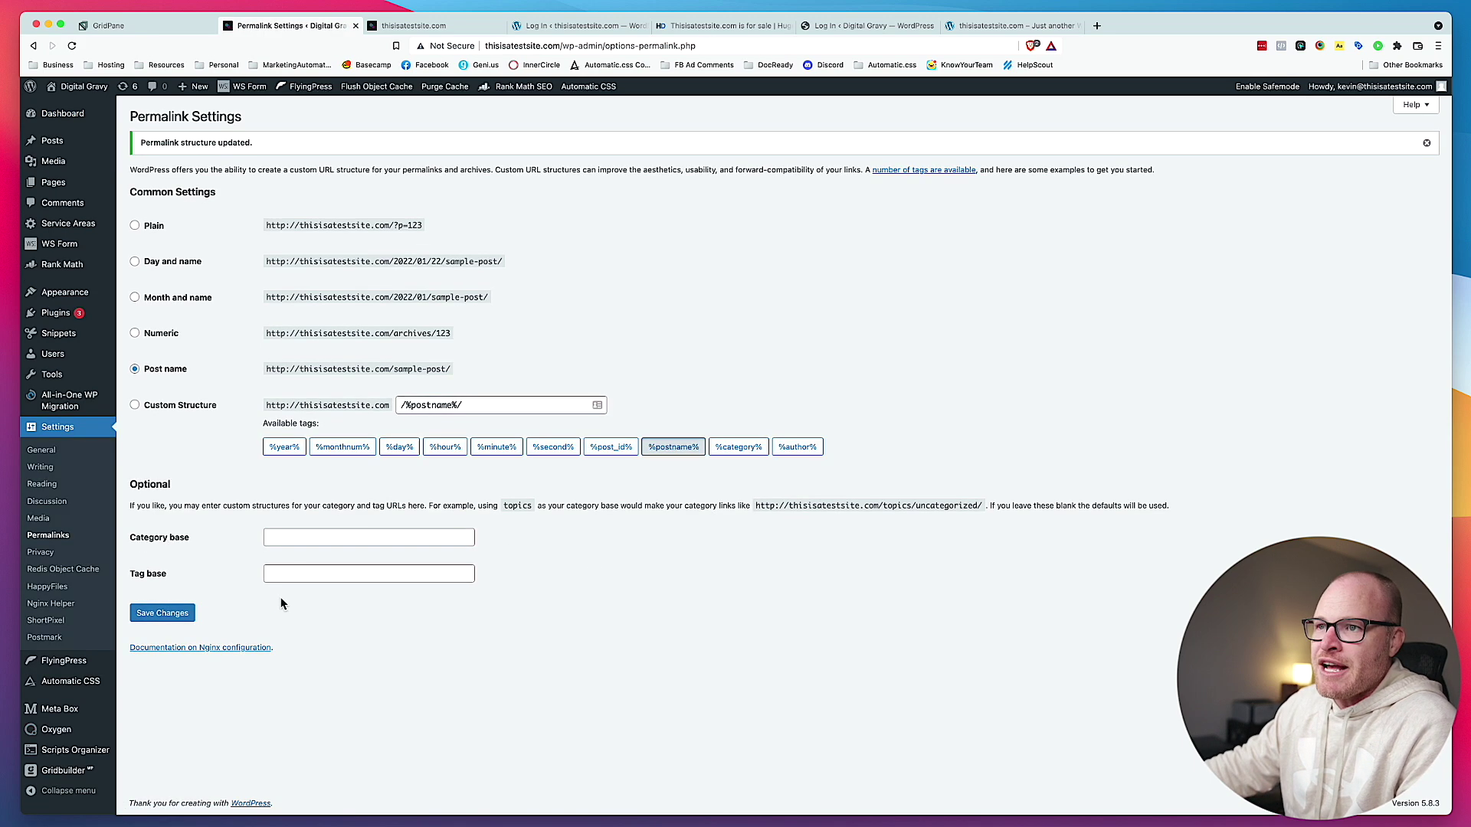
{"action": "left_click", "coordinate": [157, 613]}
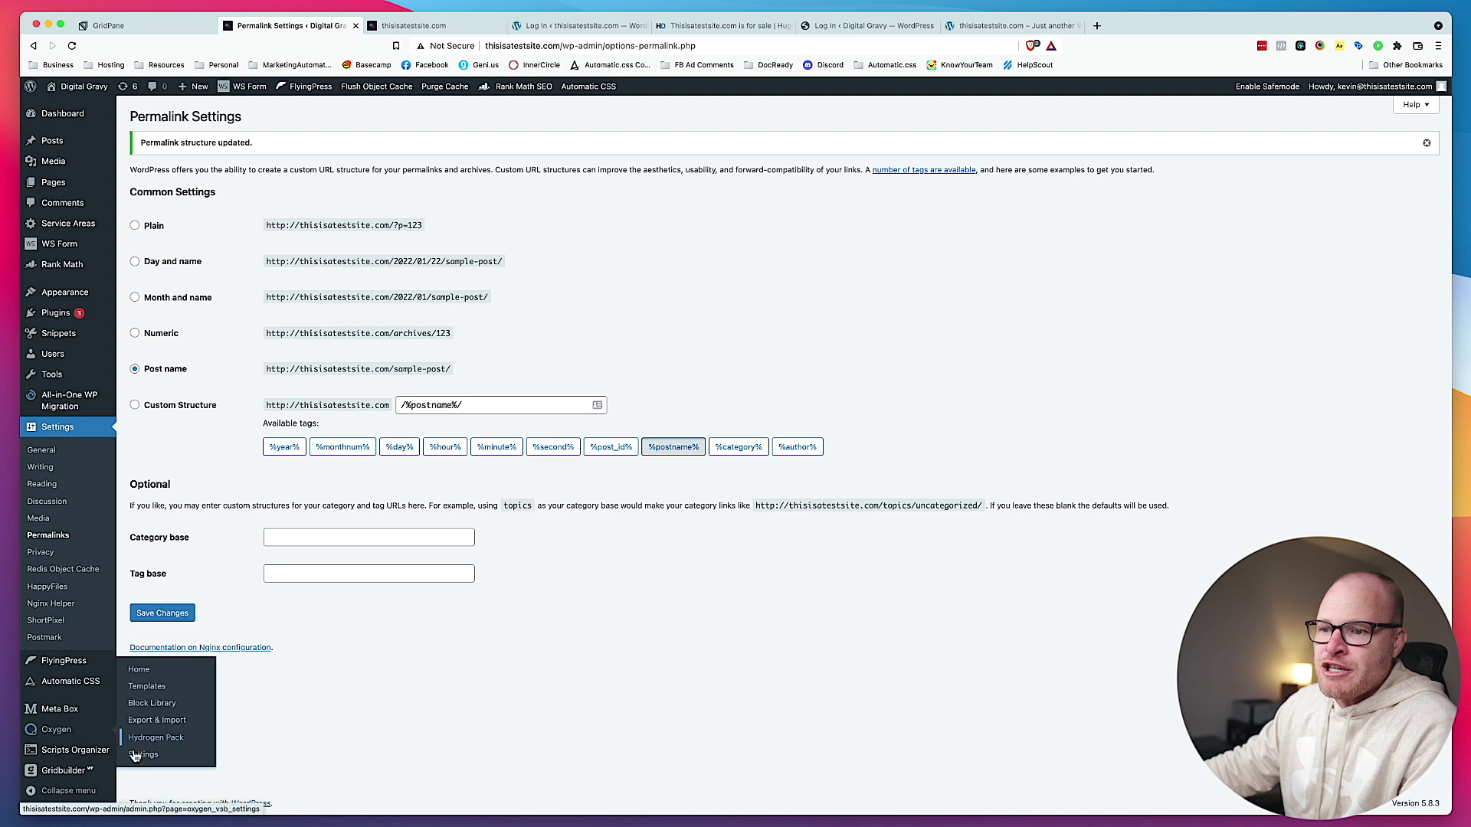
Step: In Oxygen's shortcode signing tool, confirm the backup and tick user_request, wp_block, wp_template, mb-post-type, in, mb-taxonomy
{"action": "left_click", "coordinate": [156, 737]}
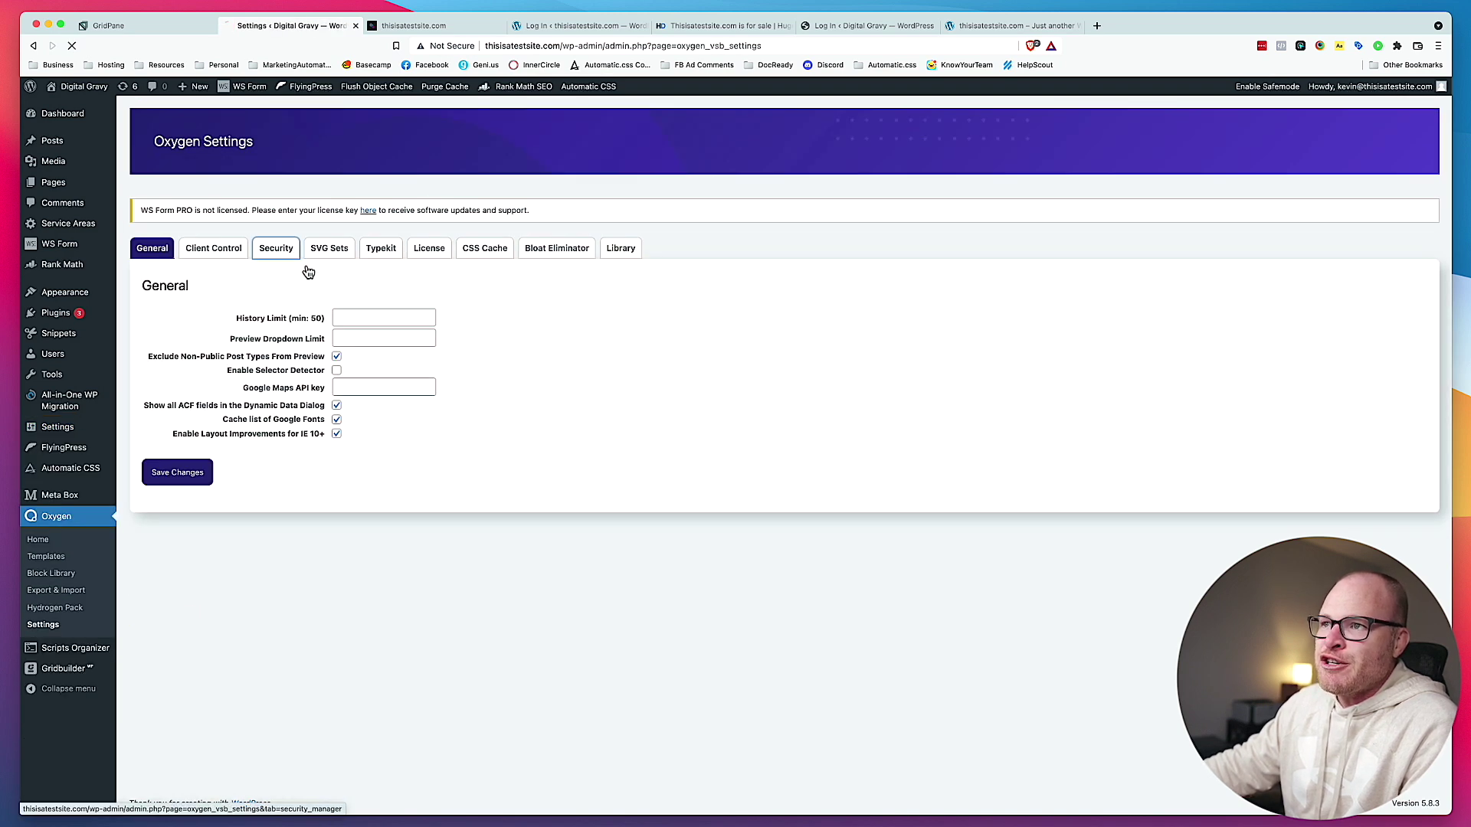
{"action": "left_click", "coordinate": [278, 250]}
{"action": "left_click", "coordinate": [274, 415]}
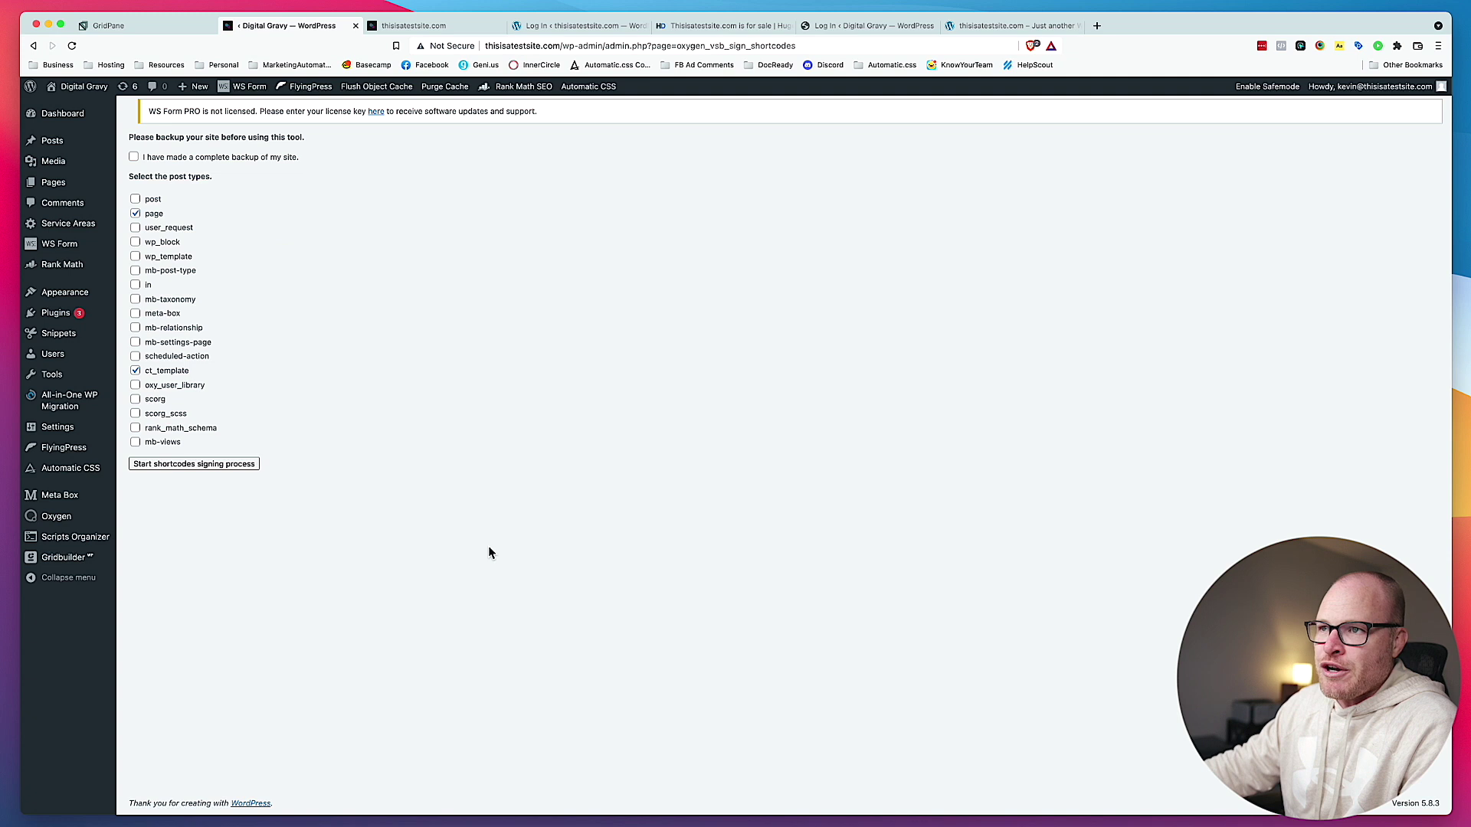
{"action": "left_click", "coordinate": [134, 157]}
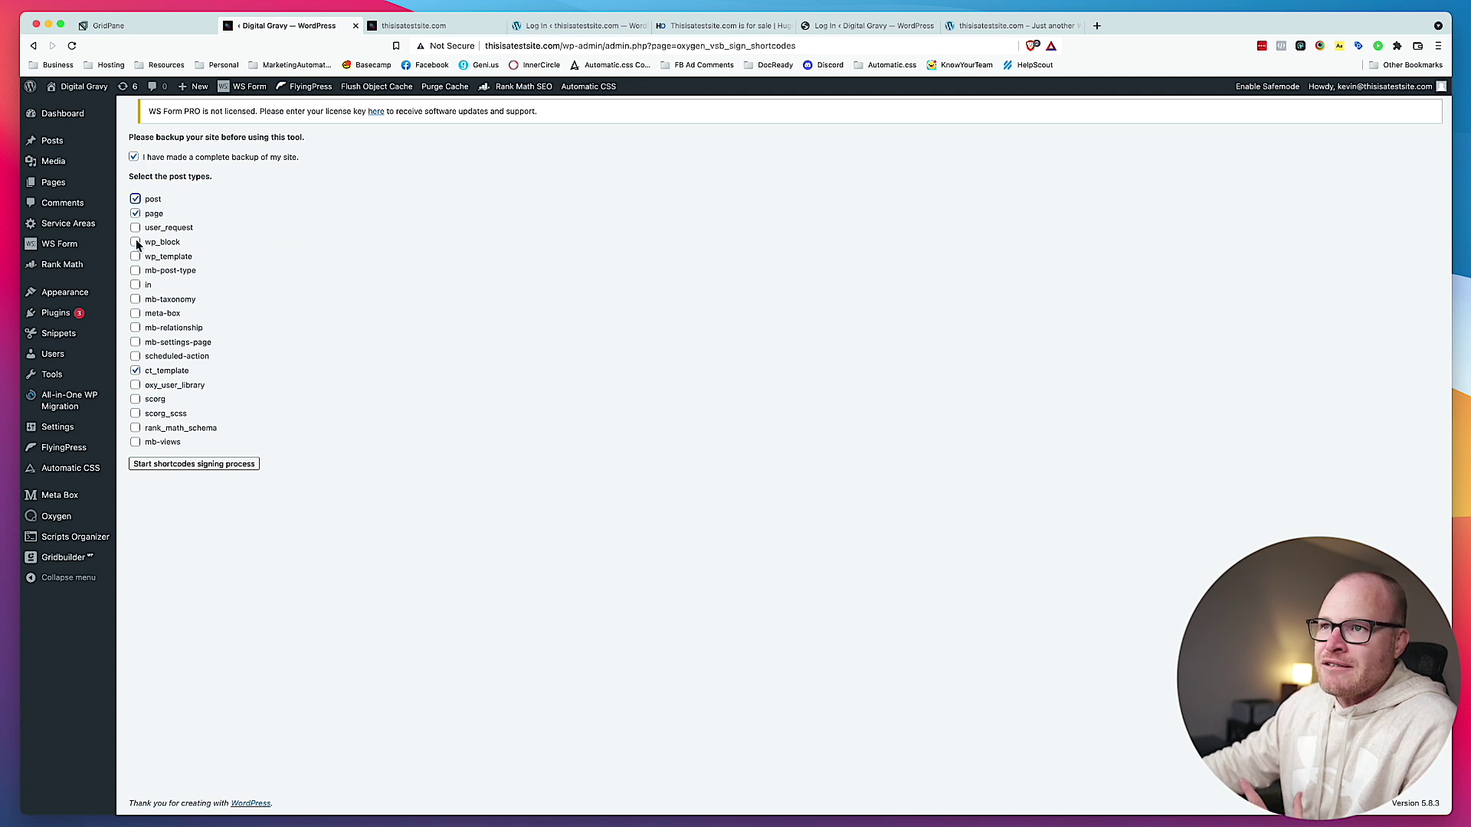
{"action": "left_click", "coordinate": [135, 242]}
{"action": "left_click", "coordinate": [135, 228]}
{"action": "left_click", "coordinate": [135, 257]}
{"action": "left_click", "coordinate": [135, 270]}
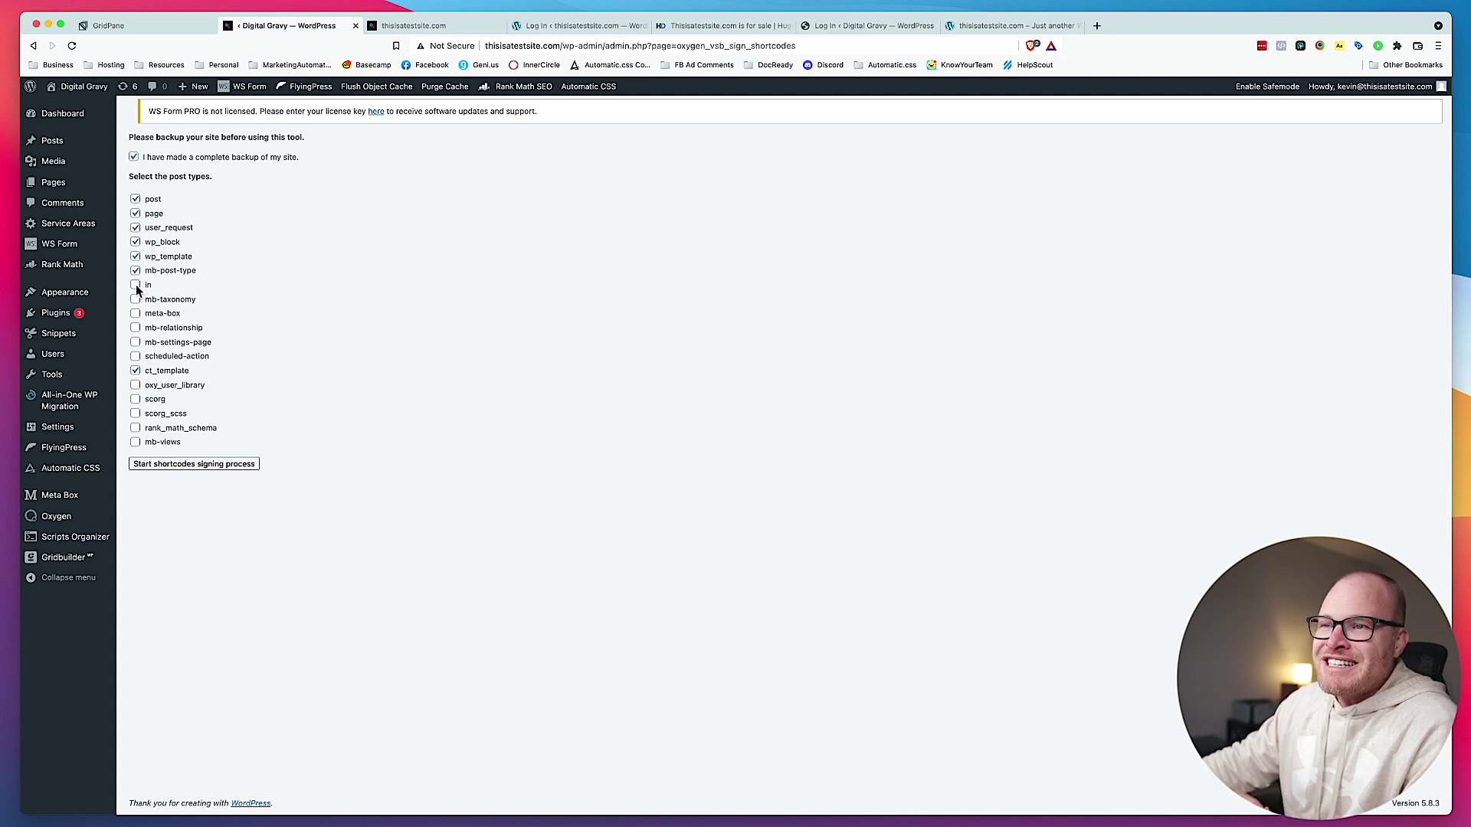
{"action": "left_click", "coordinate": [135, 285]}
{"action": "left_click", "coordinate": [135, 300]}
Step: Tick meta-box, mb-relationship, mb-settings-page, scheduled-action, oxy_user_library, scorg, scorg_scss, rank_math_schema, mb-views, and start signing
{"action": "left_click", "coordinate": [135, 314]}
{"action": "left_click", "coordinate": [135, 328]}
{"action": "left_click", "coordinate": [135, 342]}
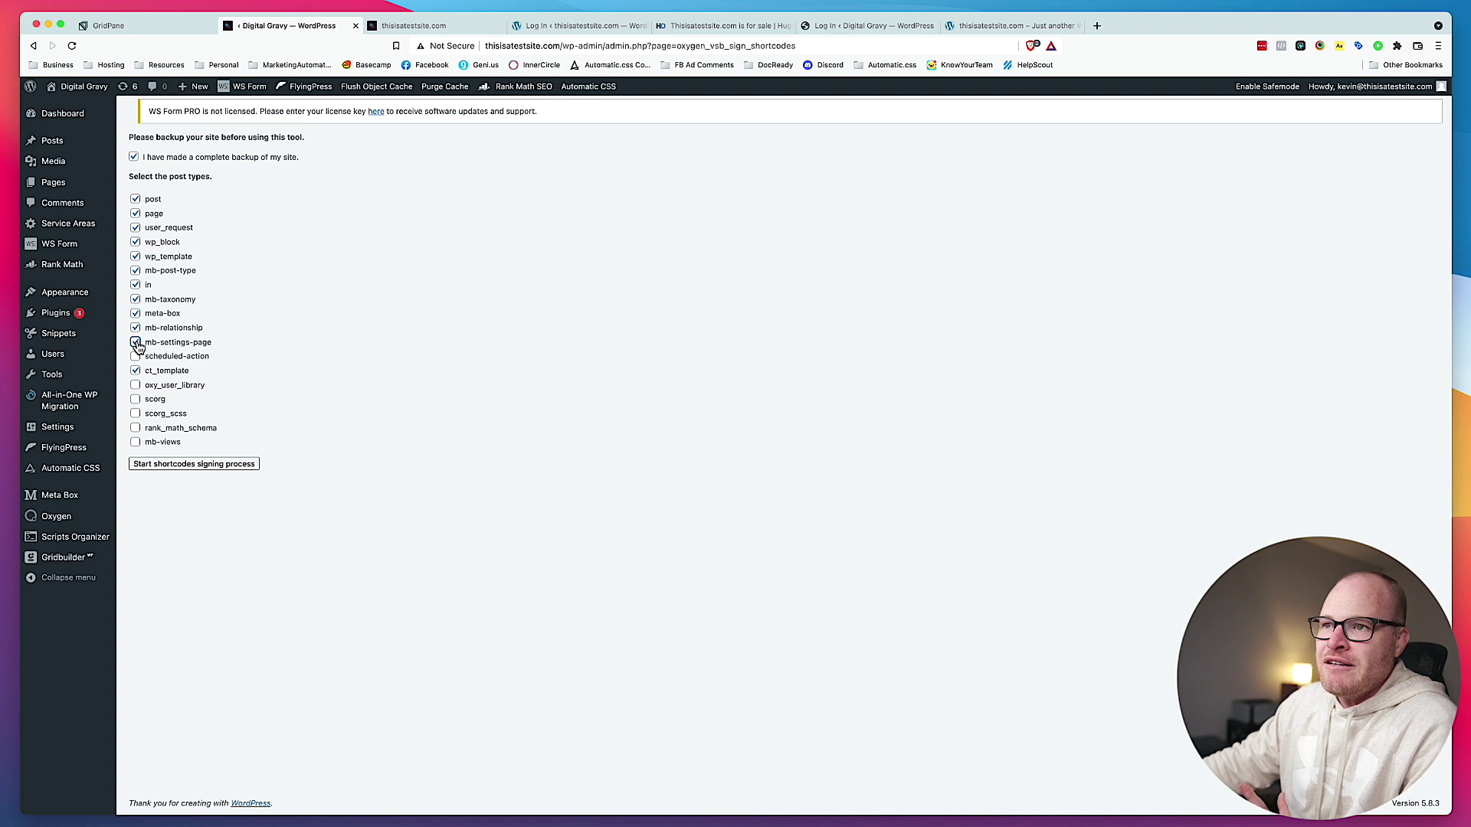
{"action": "left_click", "coordinate": [135, 356]}
{"action": "left_click", "coordinate": [134, 385]}
{"action": "left_click", "coordinate": [135, 399]}
{"action": "left_click", "coordinate": [134, 414]}
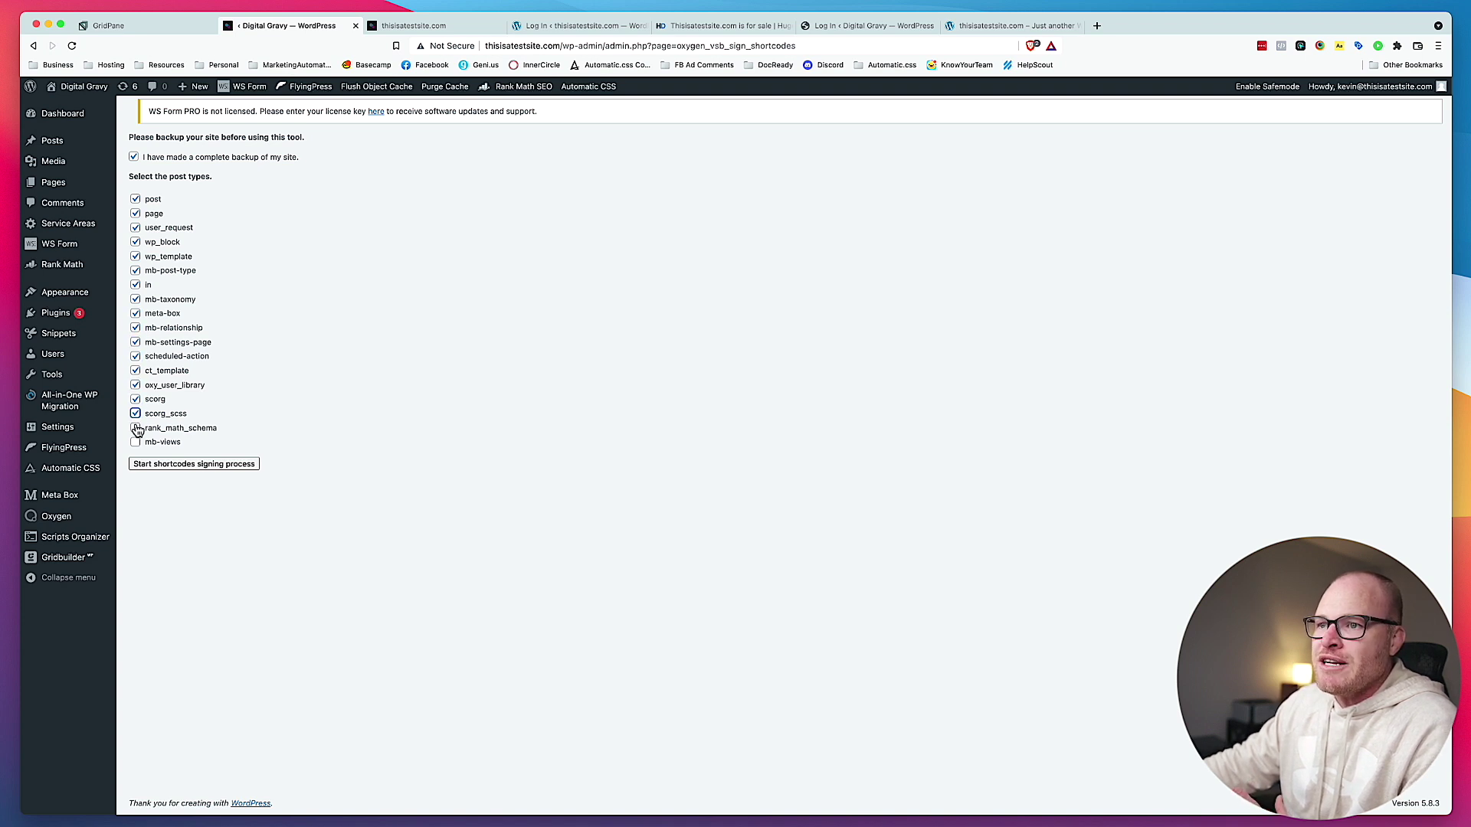
{"action": "left_click", "coordinate": [136, 428]}
{"action": "left_click", "coordinate": [135, 442]}
{"action": "left_click", "coordinate": [197, 464]}
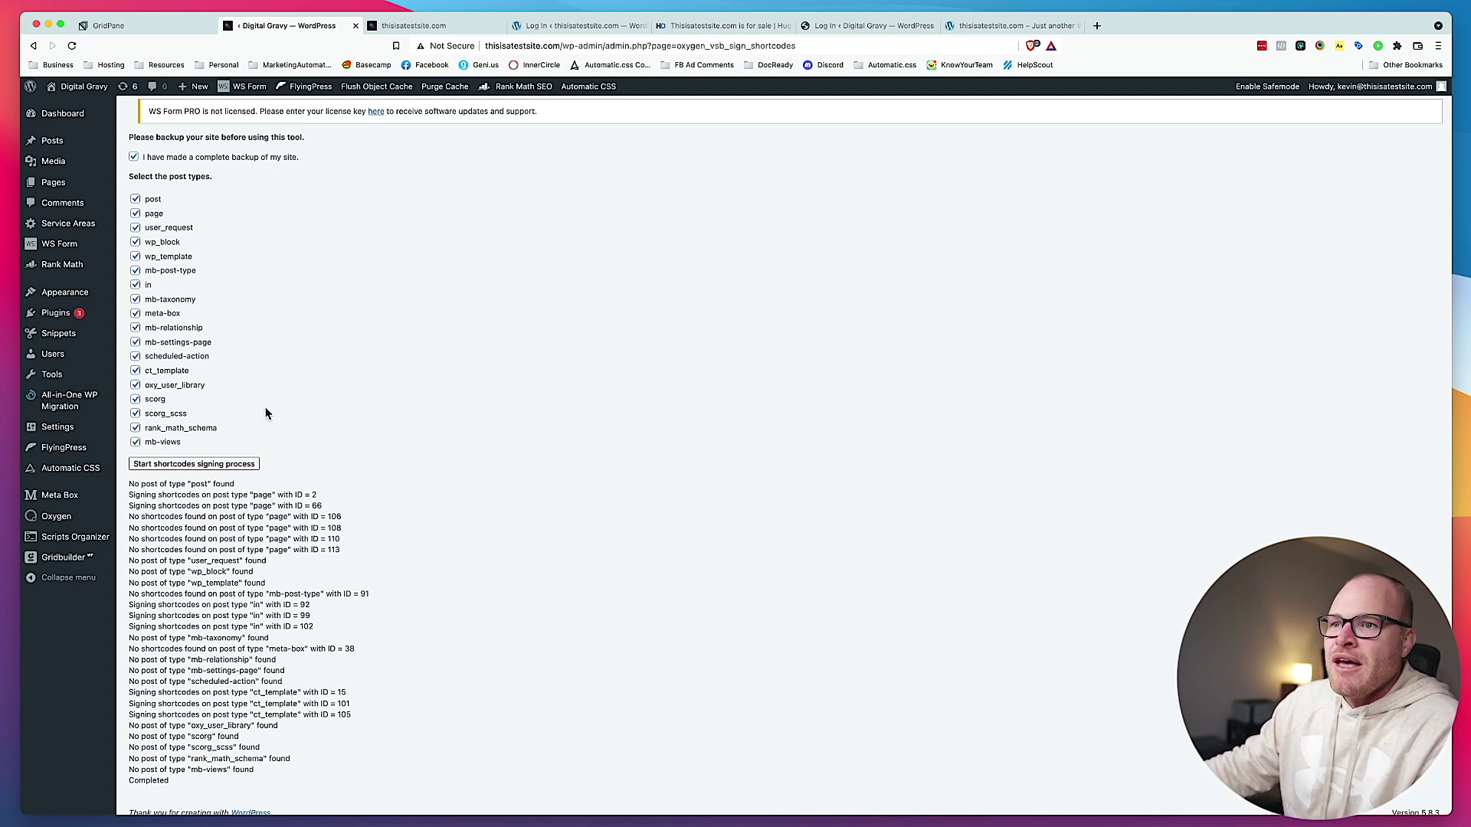
Step: Regenerate Oxygen's CSS cache for all pages from the CSS Cache settings
{"action": "mouse_move", "coordinate": [105, 432]}
{"action": "mouse_move", "coordinate": [88, 518]}
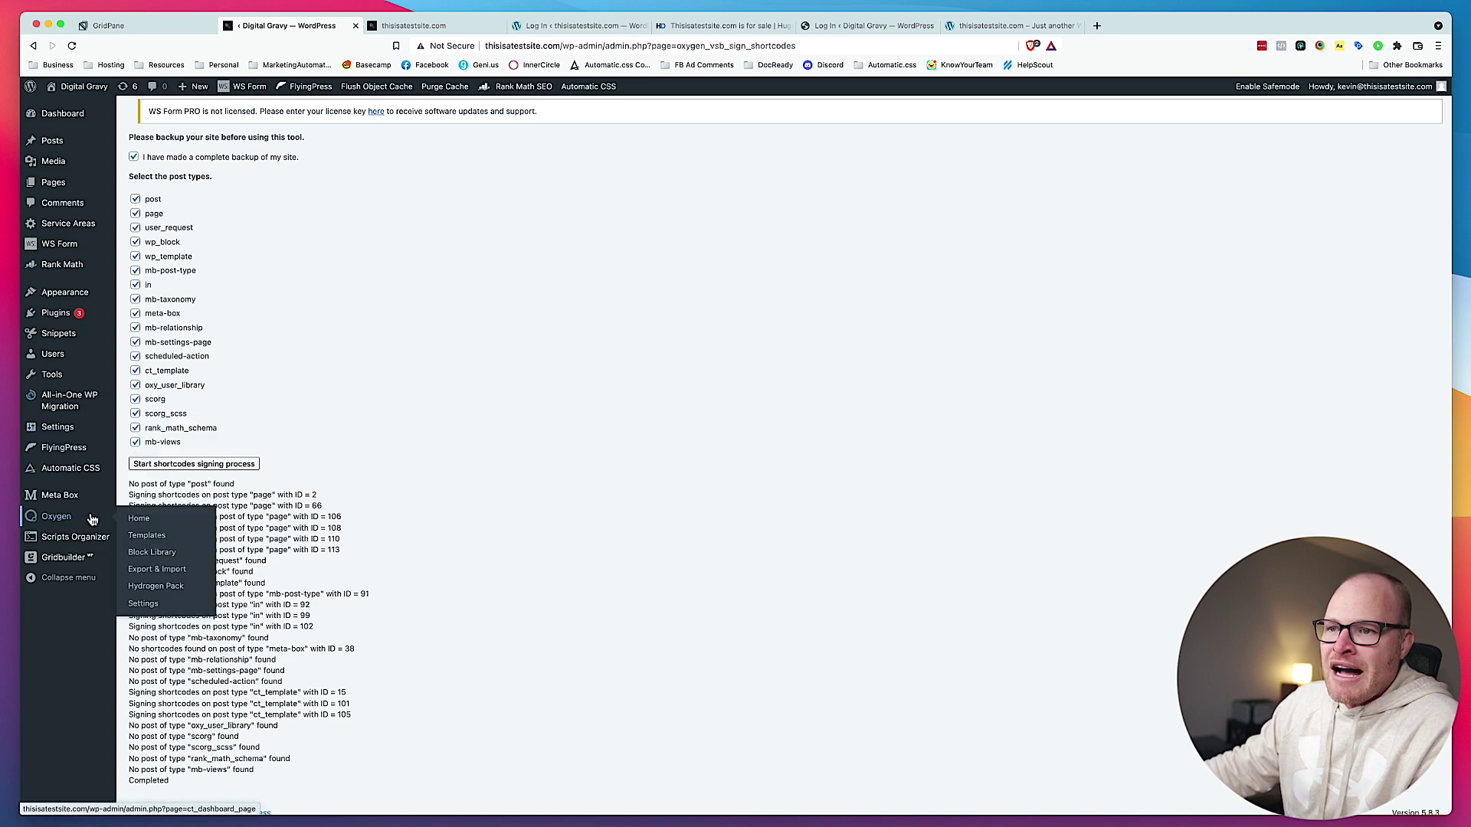
{"action": "left_click", "coordinate": [163, 602]}
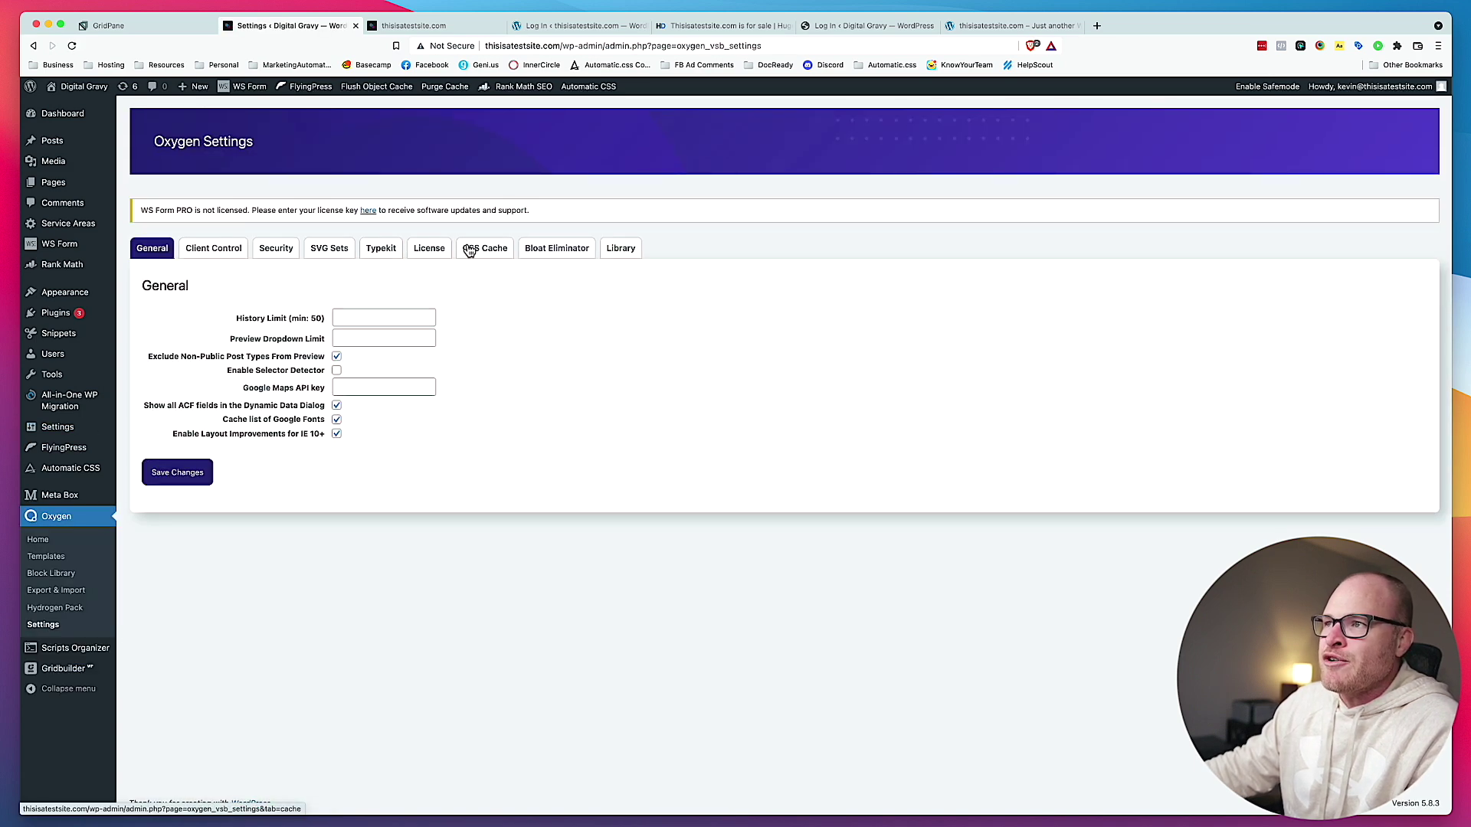
{"action": "left_click", "coordinate": [485, 247]}
{"action": "left_click", "coordinate": [196, 453]}
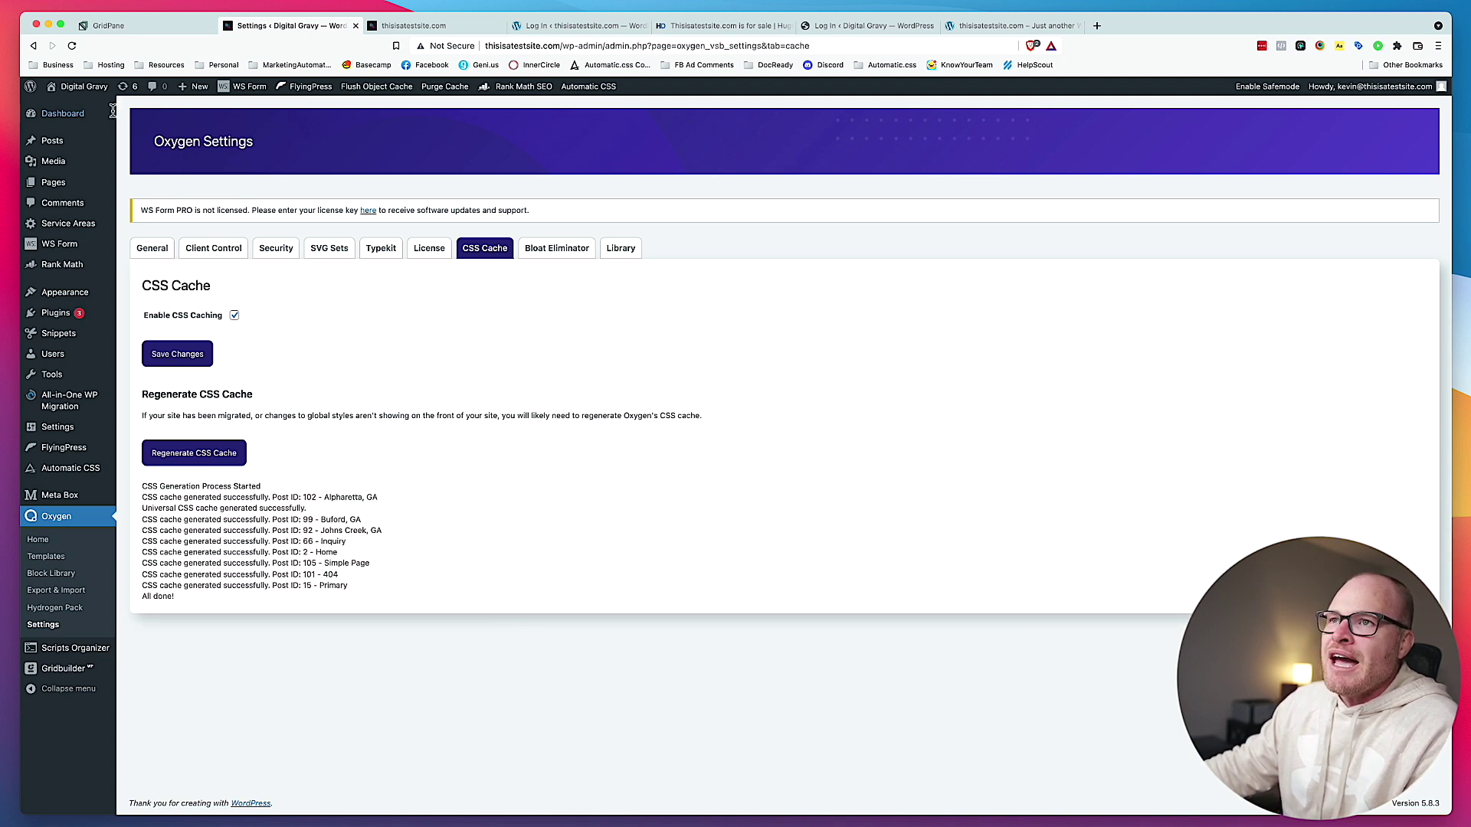
Step: Visit the live Digital Gravy homepage via the admin bar and check its address
{"action": "left_click", "coordinate": [76, 86]}
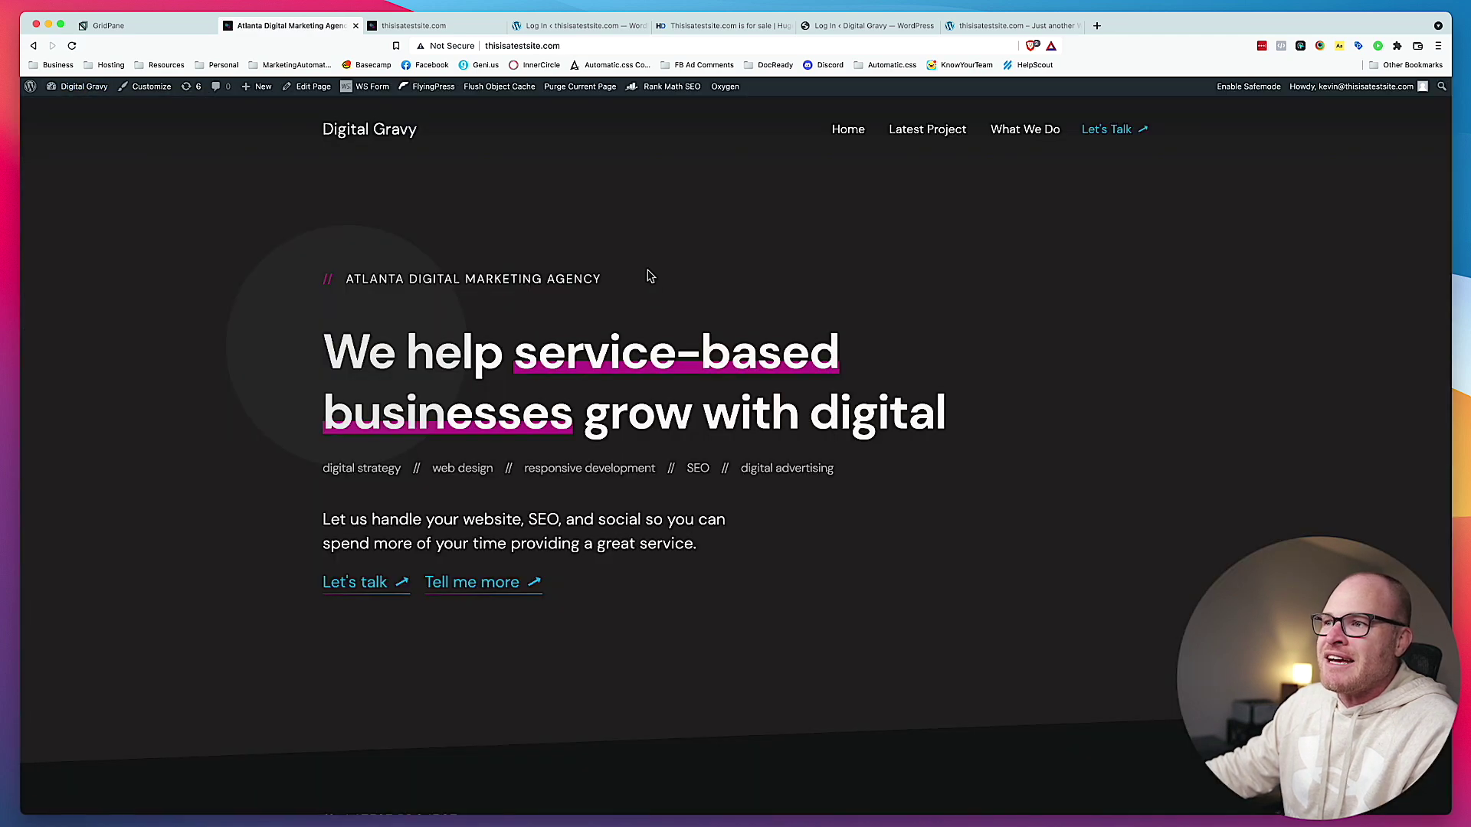
{"action": "scroll", "coordinate": [649, 279], "scroll_direction": "down", "scroll_amount": 10}
{"action": "scroll", "coordinate": [650, 279], "scroll_direction": "up", "scroll_amount": 15}
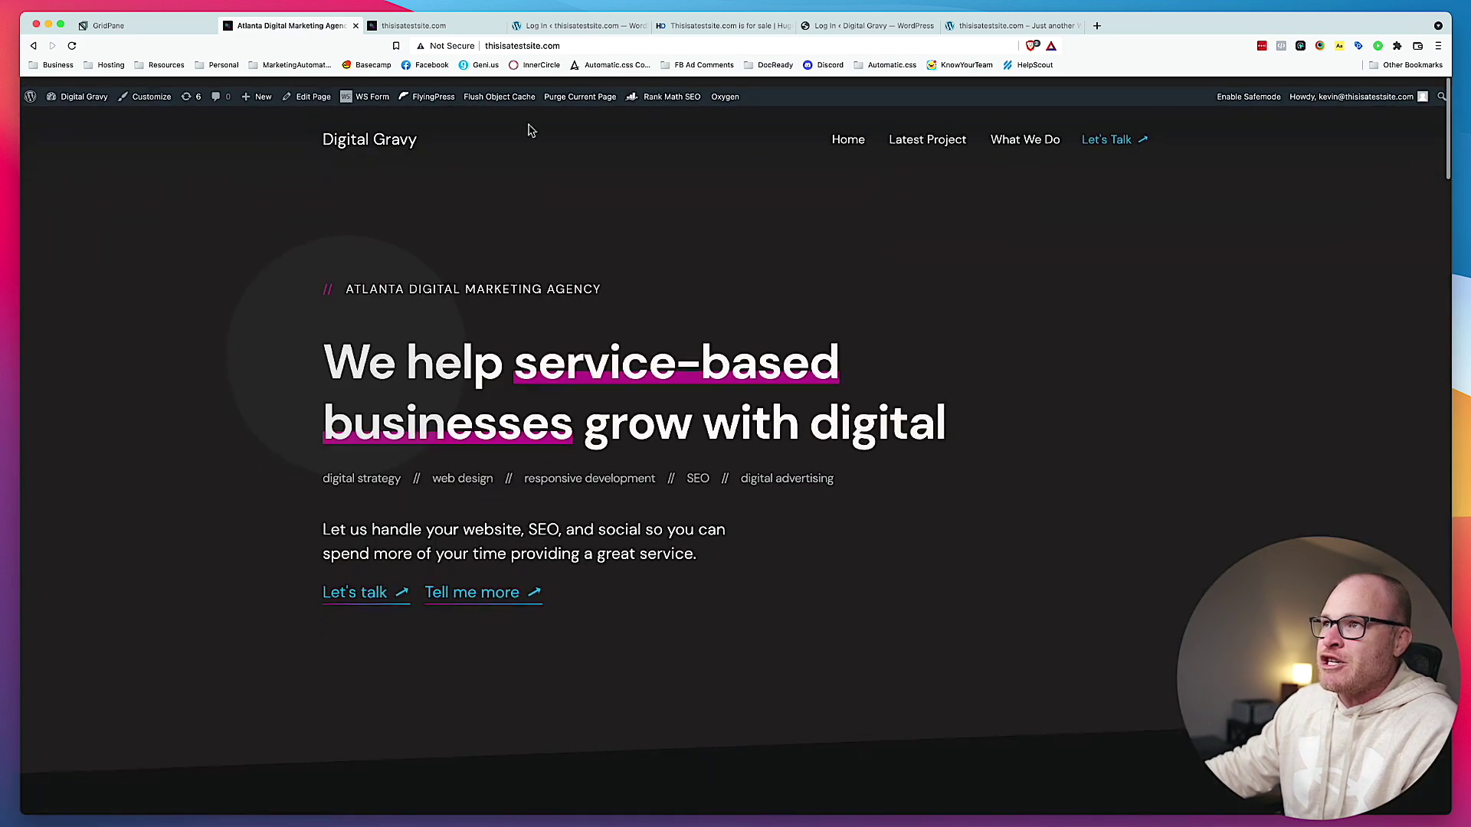
{"action": "left_click", "coordinate": [487, 46]}
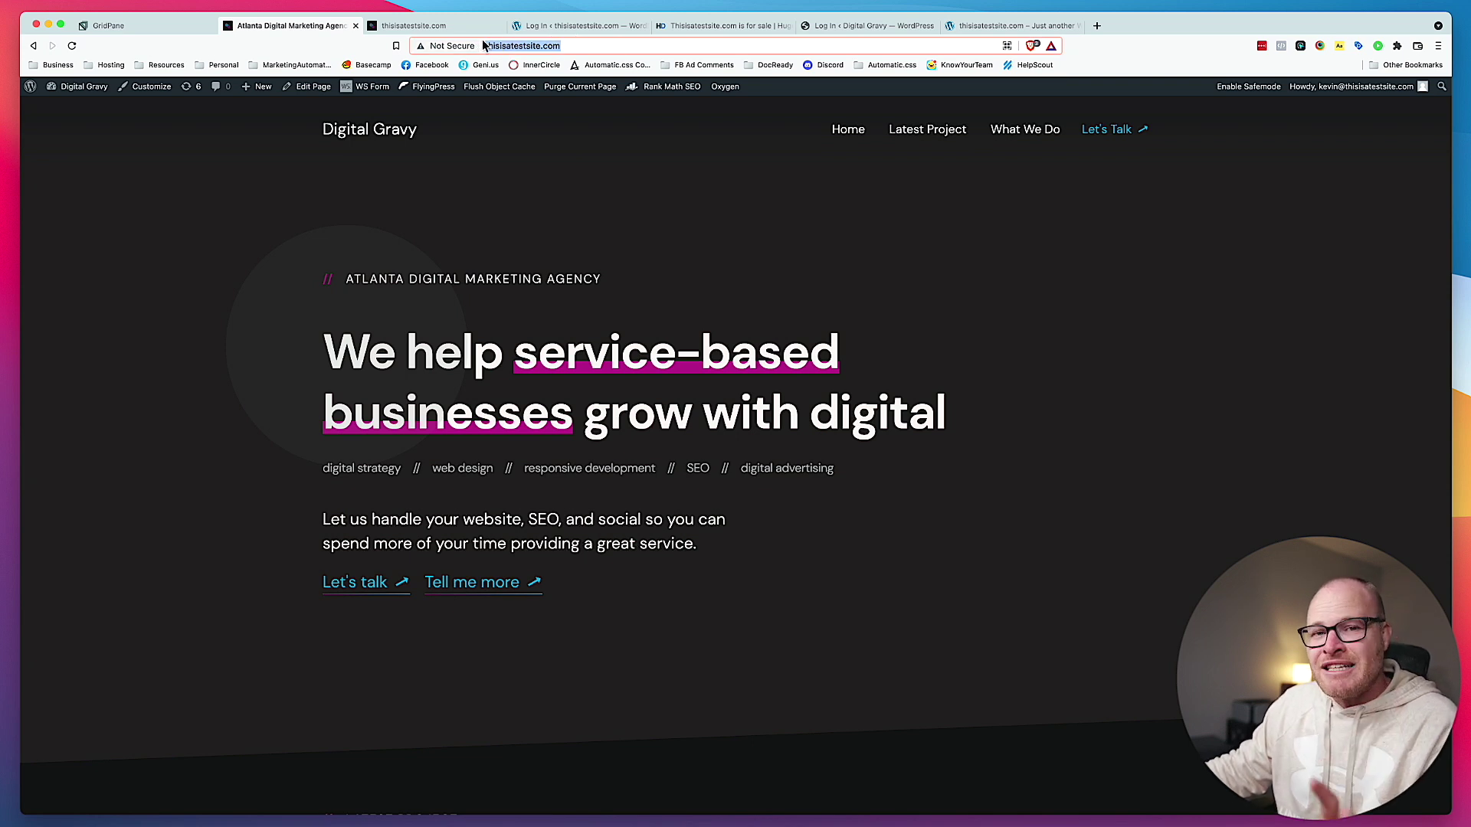
{"action": "left_click", "coordinate": [699, 251]}
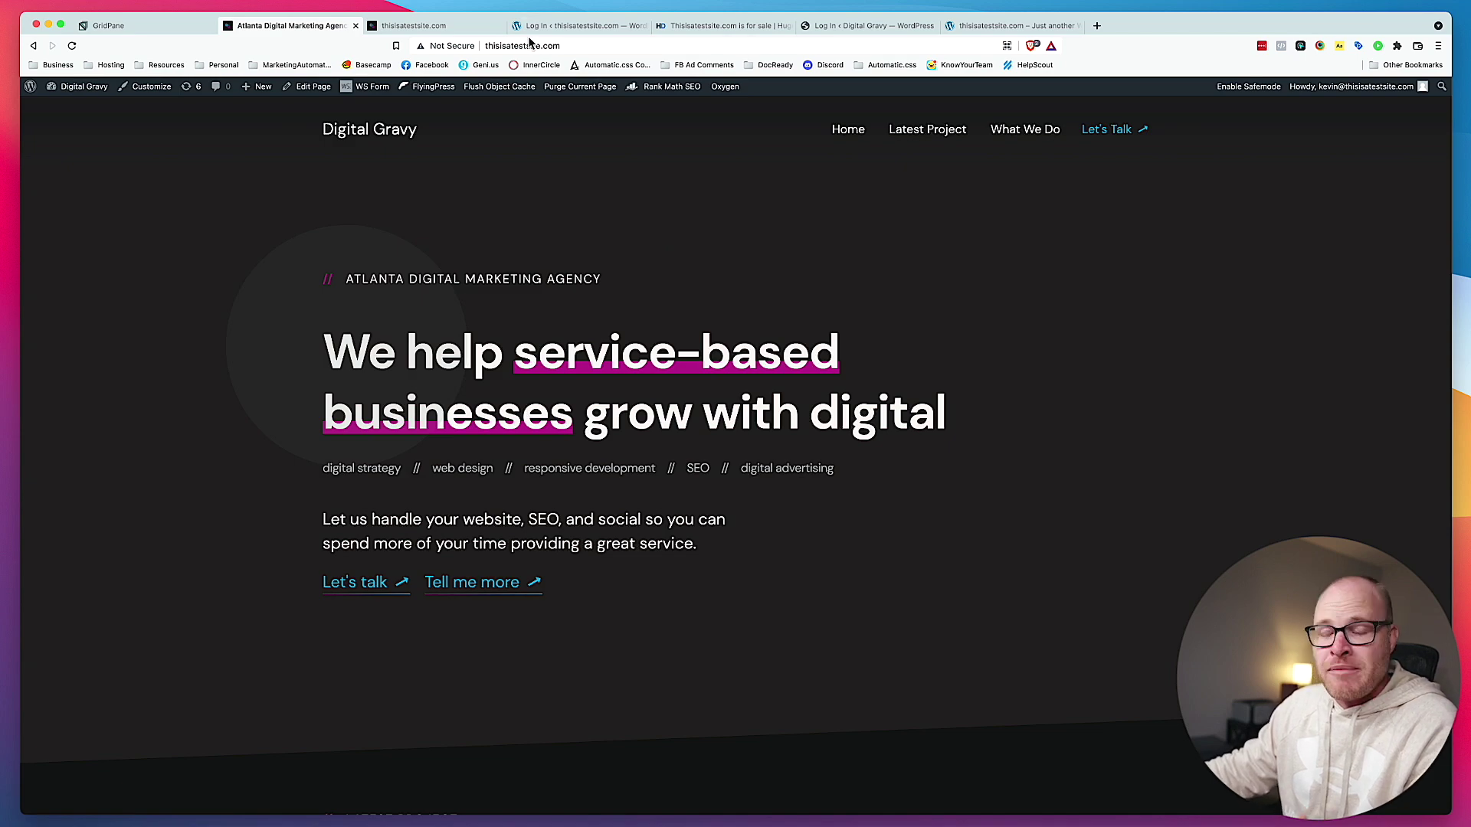
{"action": "scroll", "coordinate": [642, 190], "scroll_direction": "down", "scroll_amount": 3}
{"action": "scroll", "coordinate": [837, 289], "scroll_direction": "down", "scroll_amount": 5}
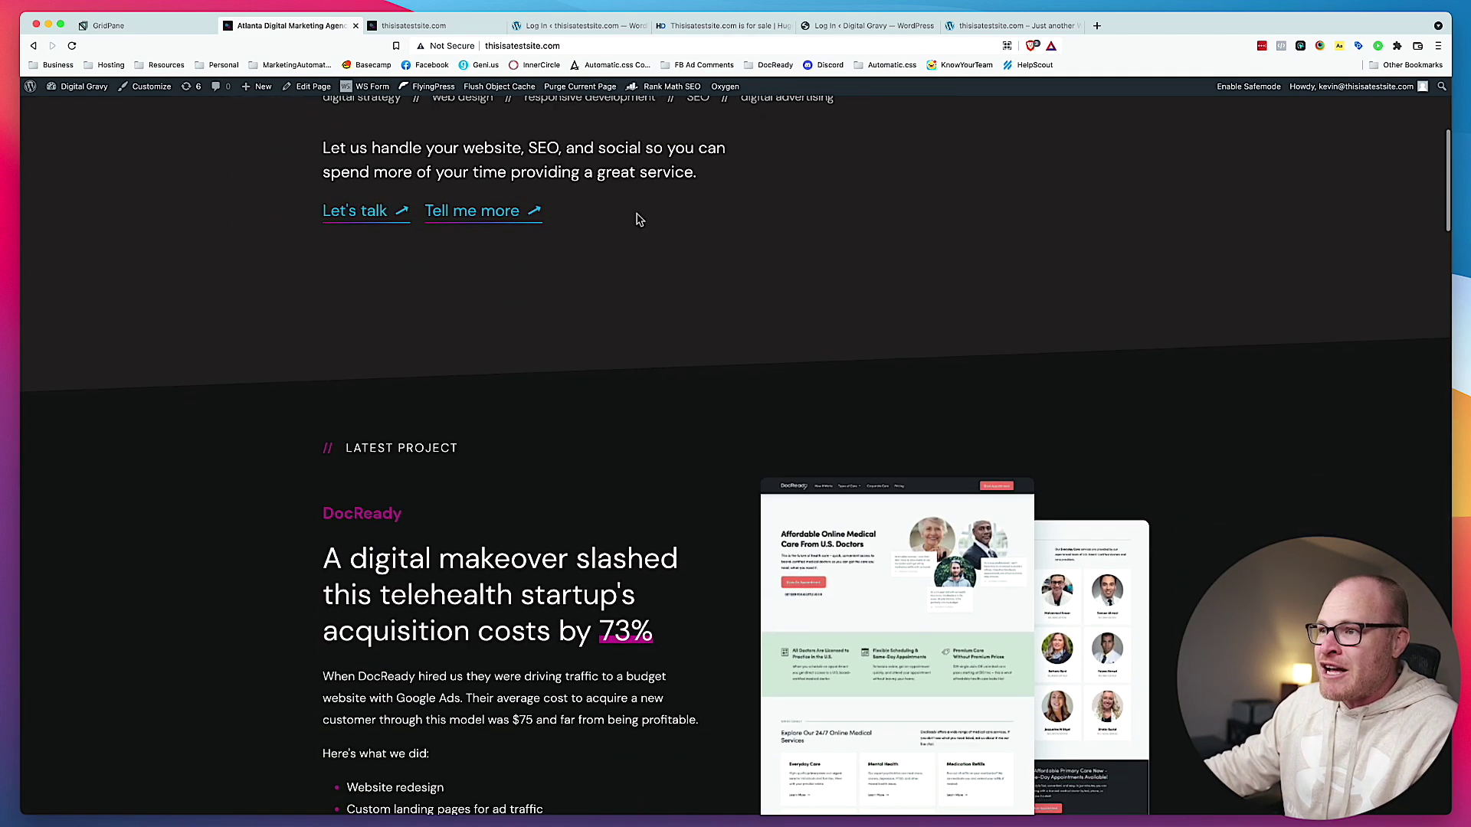
{"action": "scroll", "coordinate": [537, 291], "scroll_direction": "down", "scroll_amount": 10}
{"action": "scroll", "coordinate": [420, 360], "scroll_direction": "down", "scroll_amount": 5}
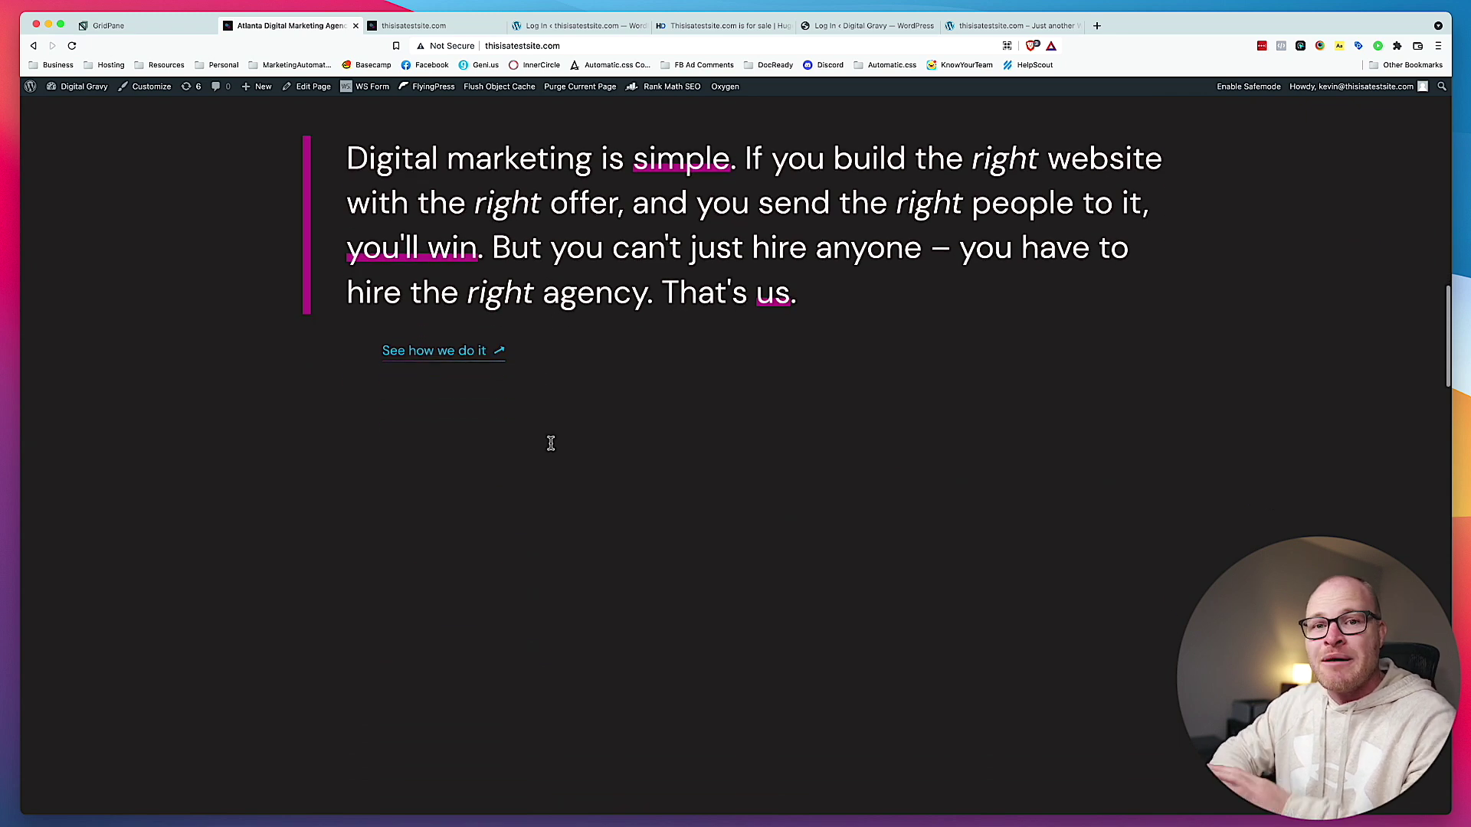
{"action": "left_click", "coordinate": [596, 43]}
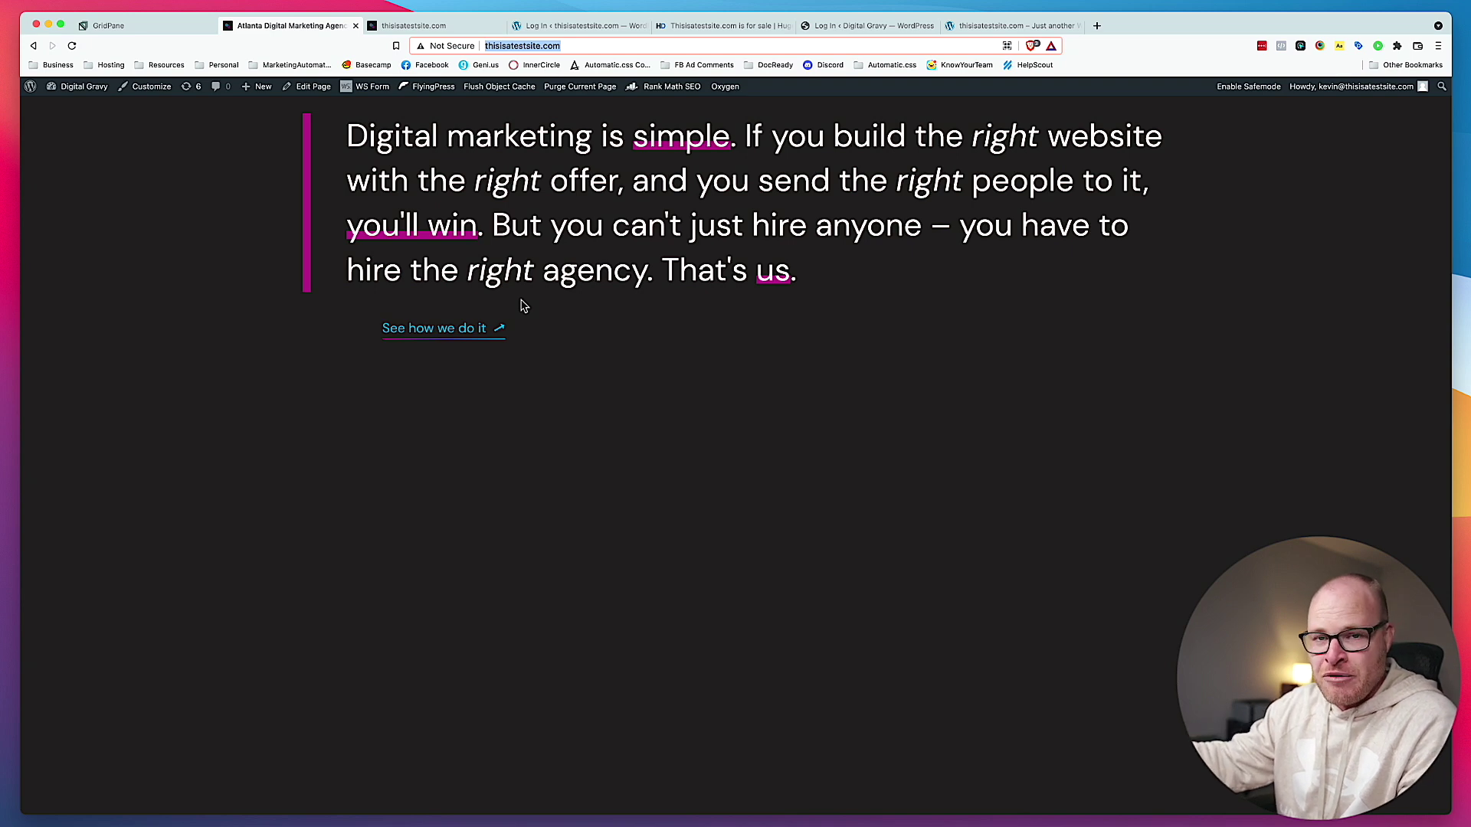
{"action": "scroll", "coordinate": [521, 306], "scroll_direction": "up", "scroll_amount": 10}
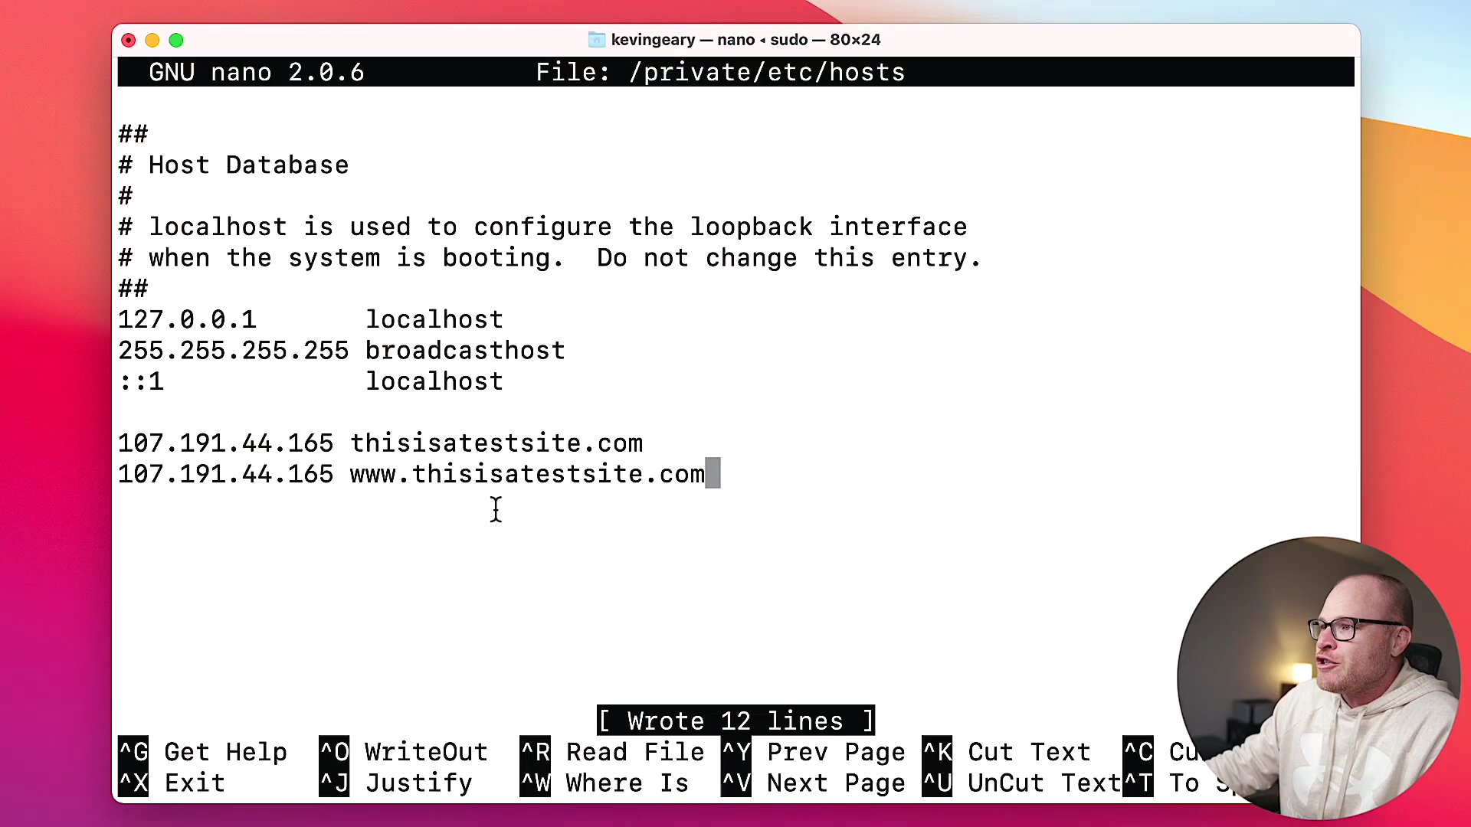
Step: Delete both 107.191.44.165 thisisatestsite.com lines from the hosts file
{"action": "key", "text": "BackSpace"}
{"action": "key", "text": "BackSpace"}
{"action": "key", "text": "BackSpace"}
{"action": "key", "text": "BackSpace"}
{"action": "key", "text": "BackSpace"}
{"action": "key", "text": "BackSpace"}
{"action": "key", "text": "BackSpace"}
{"action": "key", "text": "BackSpace"}
{"action": "key", "text": "BackSpace"}
{"action": "key", "text": "BackSpace"}
{"action": "key", "text": "BackSpace"}
{"action": "key", "text": "BackSpace"}
{"action": "key", "text": "BackSpace"}
{"action": "key", "text": "BackSpace"}
{"action": "key", "text": "BackSpace"}
{"action": "key", "text": "BackSpace"}
{"action": "key", "text": "BackSpace"}
{"action": "key", "text": "BackSpace"}
{"action": "key", "text": "BackSpace"}
{"action": "key", "text": "BackSpace"}
{"action": "key", "text": "BackSpace"}
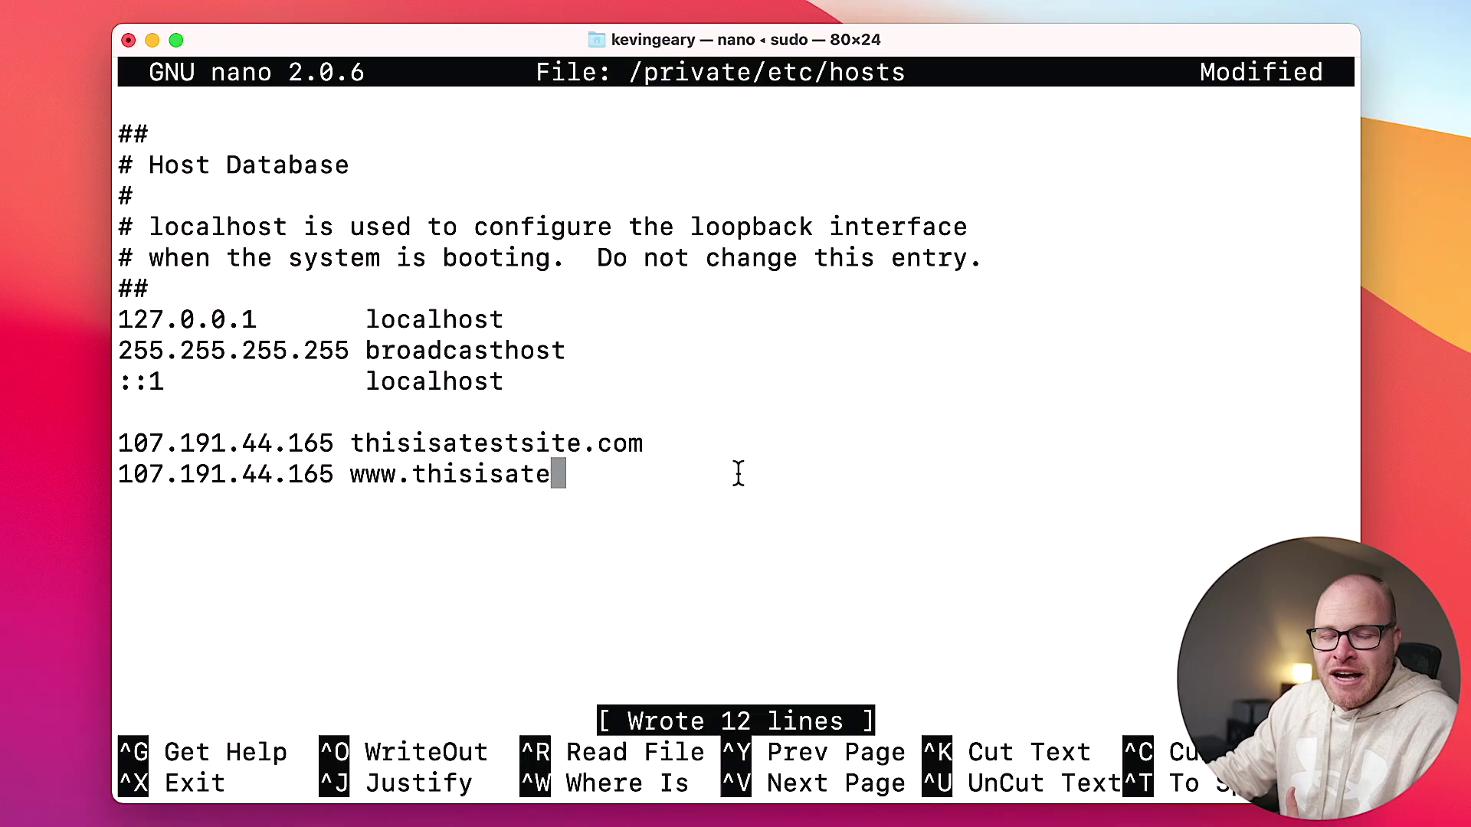
{"action": "key", "text": "BackSpace"}
{"action": "key", "text": "BackSpace"}
{"action": "key", "text": "BackSpace"}
{"action": "key", "text": "BackSpace"}
{"action": "key", "text": "BackSpace"}
{"action": "key", "text": "BackSpace"}
{"action": "key", "text": "BackSpace"}
{"action": "key", "text": "BackSpace"}
{"action": "key", "text": "BackSpace"}
{"action": "key", "text": "BackSpace"}
{"action": "key", "text": "BackSpace"}
{"action": "key", "text": "BackSpace"}
{"action": "key", "text": "BackSpace"}
{"action": "key", "text": "BackSpace"}
{"action": "key", "text": "BackSpace"}
{"action": "key", "text": "BackSpace"}
{"action": "key", "text": "BackSpace"}
{"action": "key", "text": "BackSpace"}
{"action": "key", "text": "BackSpace"}
{"action": "key", "text": "BackSpace"}
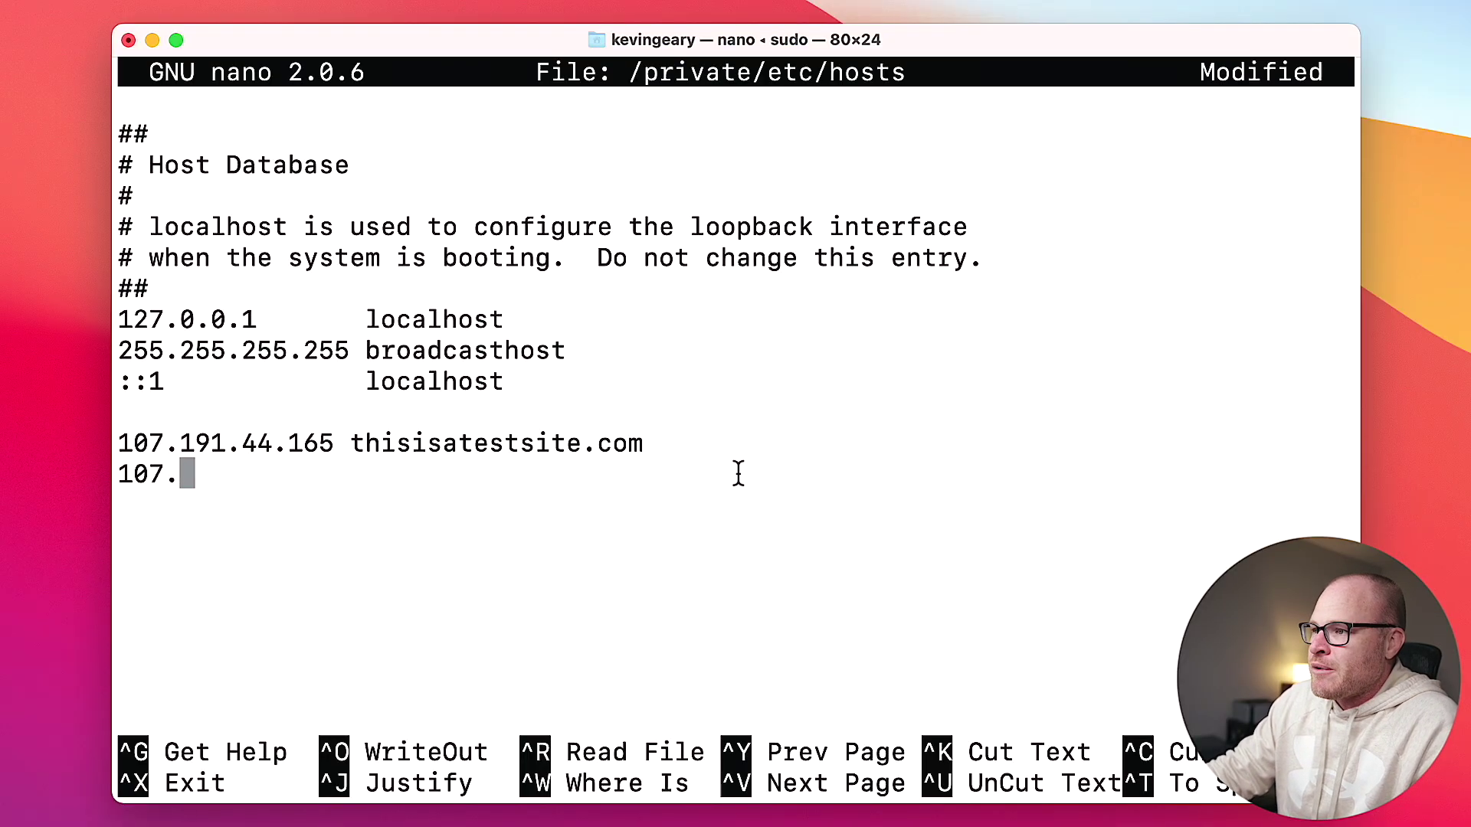
{"action": "key", "text": "BackSpace"}
{"action": "key", "text": "BackSpace"}
{"action": "key", "text": "BackSpace"}
{"action": "key", "text": "BackSpace"}
{"action": "key", "text": "BackSpace"}
{"action": "key", "text": "BackSpace"}
{"action": "key", "text": "BackSpace"}
{"action": "key", "text": "BackSpace"}
{"action": "key", "text": "BackSpace"}
{"action": "key", "text": "BackSpace"}
{"action": "key", "text": "BackSpace"}
{"action": "key", "text": "BackSpace"}
{"action": "key", "text": "BackSpace"}
{"action": "key", "text": "BackSpace"}
{"action": "key", "text": "BackSpace"}
{"action": "key", "text": "BackSpace"}
{"action": "key", "text": "BackSpace"}
{"action": "key", "text": "BackSpace"}
{"action": "key", "text": "BackSpace"}
{"action": "key", "text": "BackSpace"}
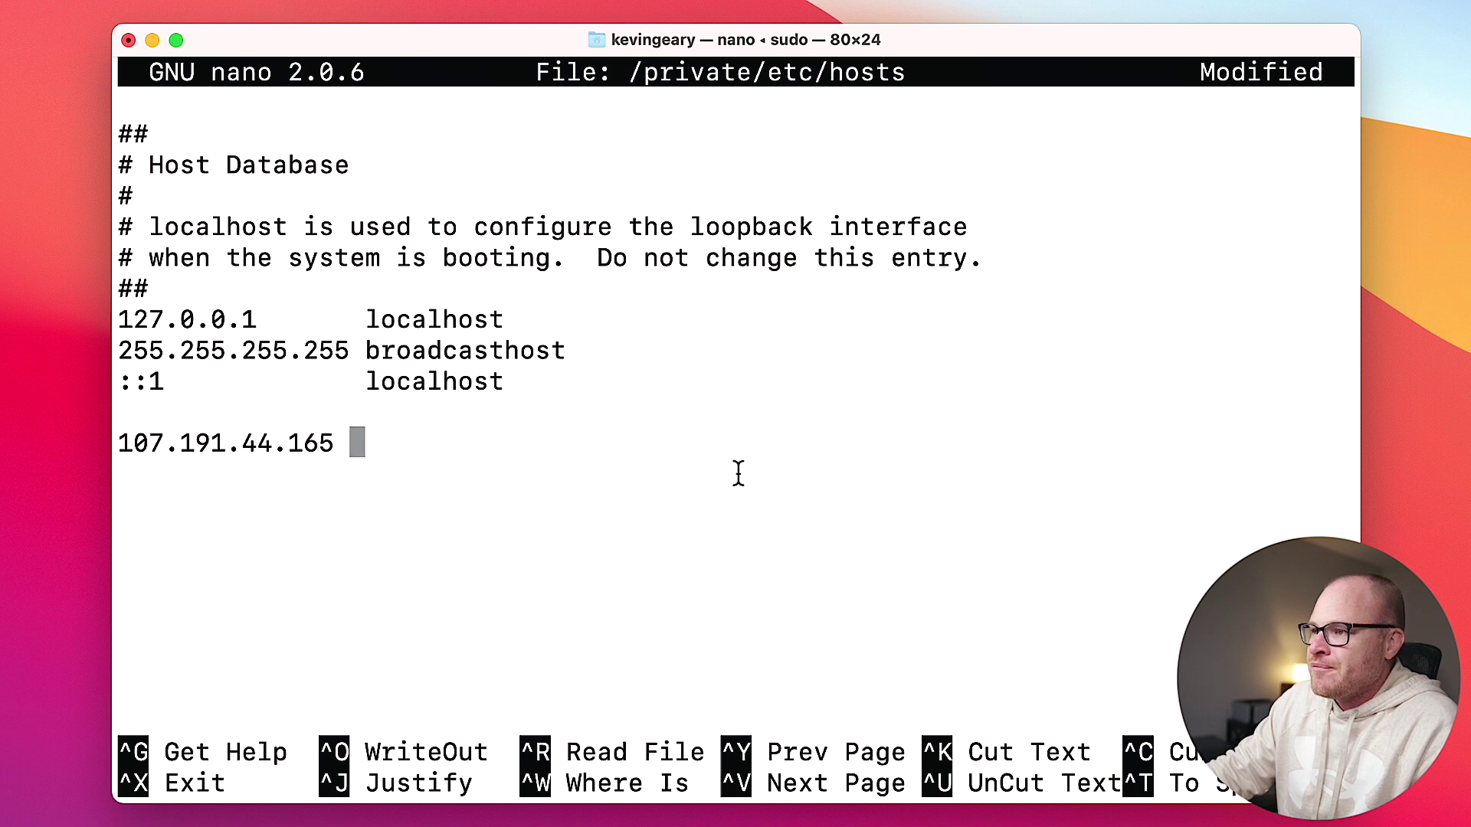
{"action": "key", "text": "BackSpace"}
{"action": "key", "text": "BackSpace"}
{"action": "key", "text": "BackSpace"}
{"action": "key", "text": "BackSpace"}
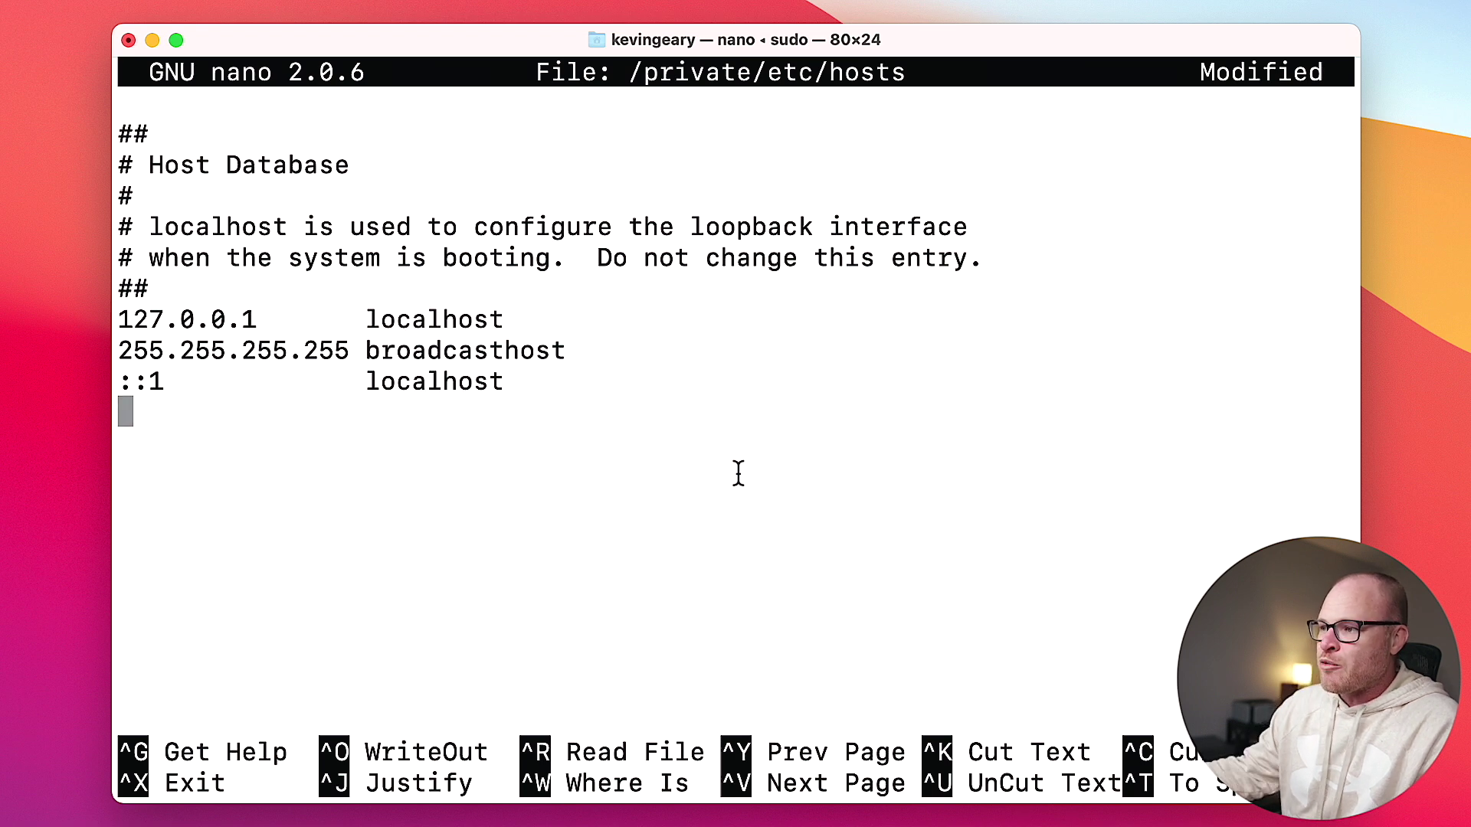
Step: Save /private/etc/hosts and exit nano to the shell
{"action": "key", "text": "ctrl+o"}
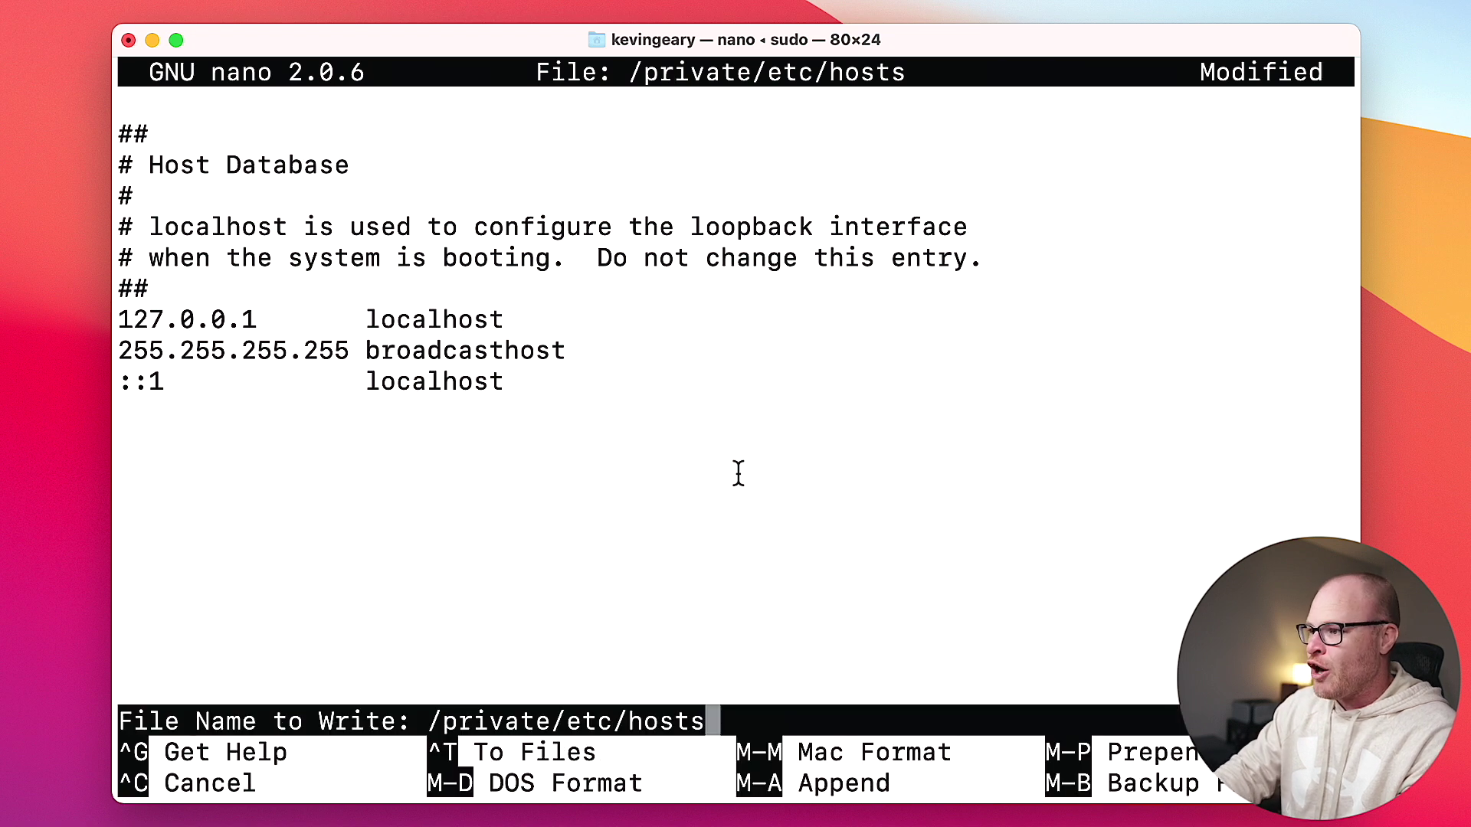
{"action": "key", "text": "Return"}
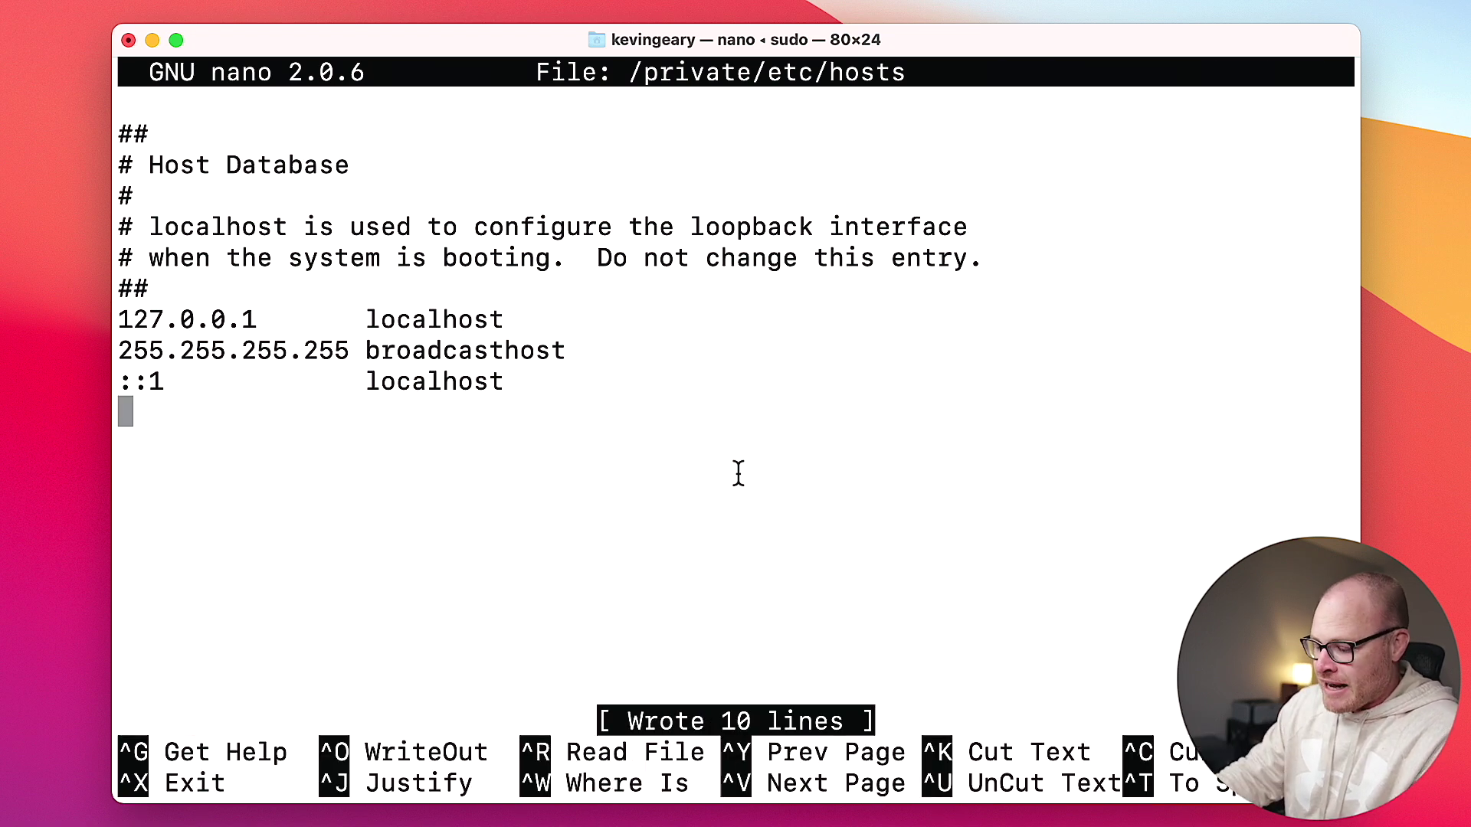
{"action": "key", "text": "ctrl+x"}
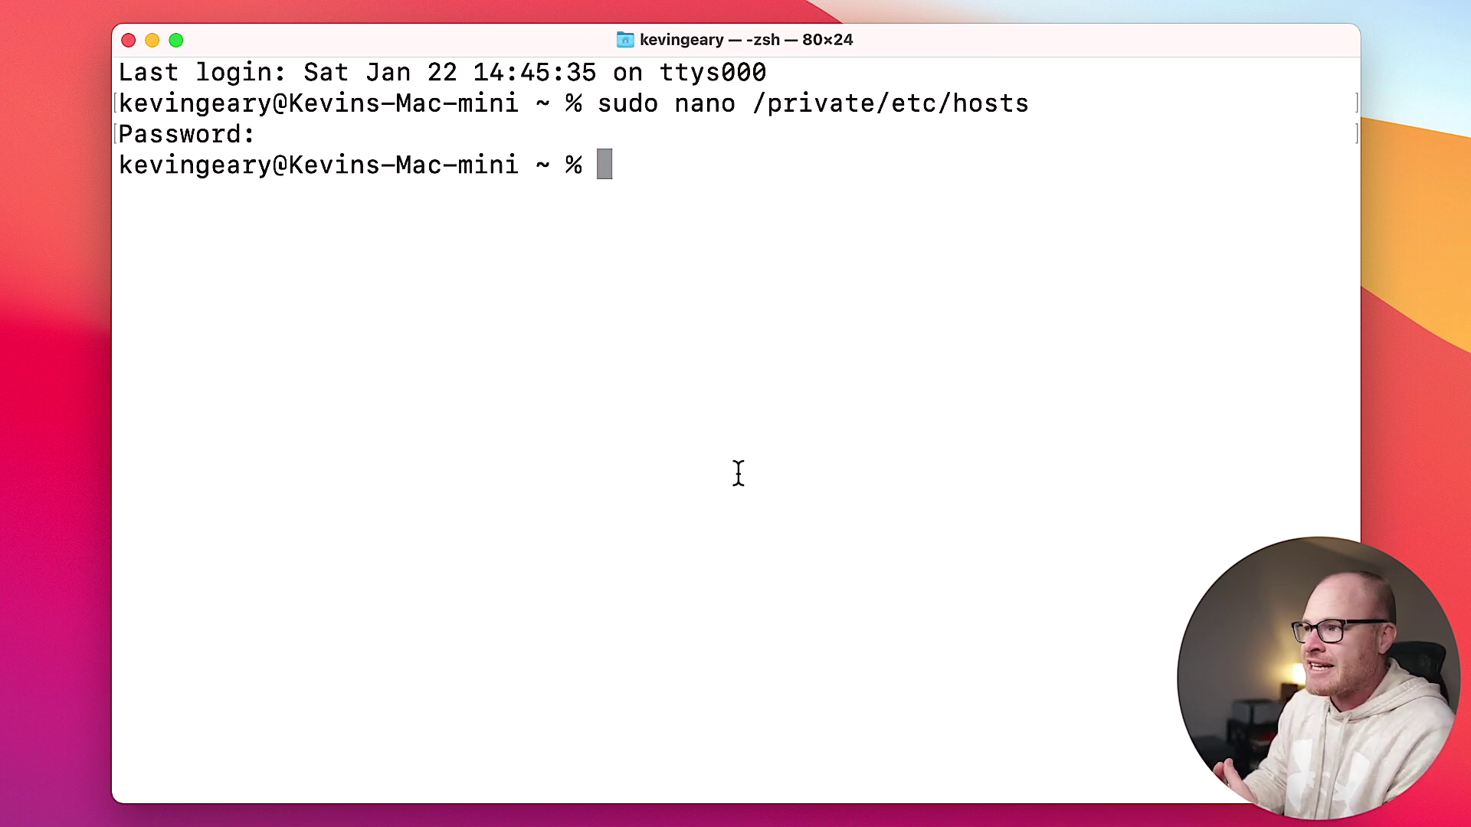
Step: Run sudo dscacheutil -flushcache and enter the administrator password
{"action": "type", "text": "sudo "}
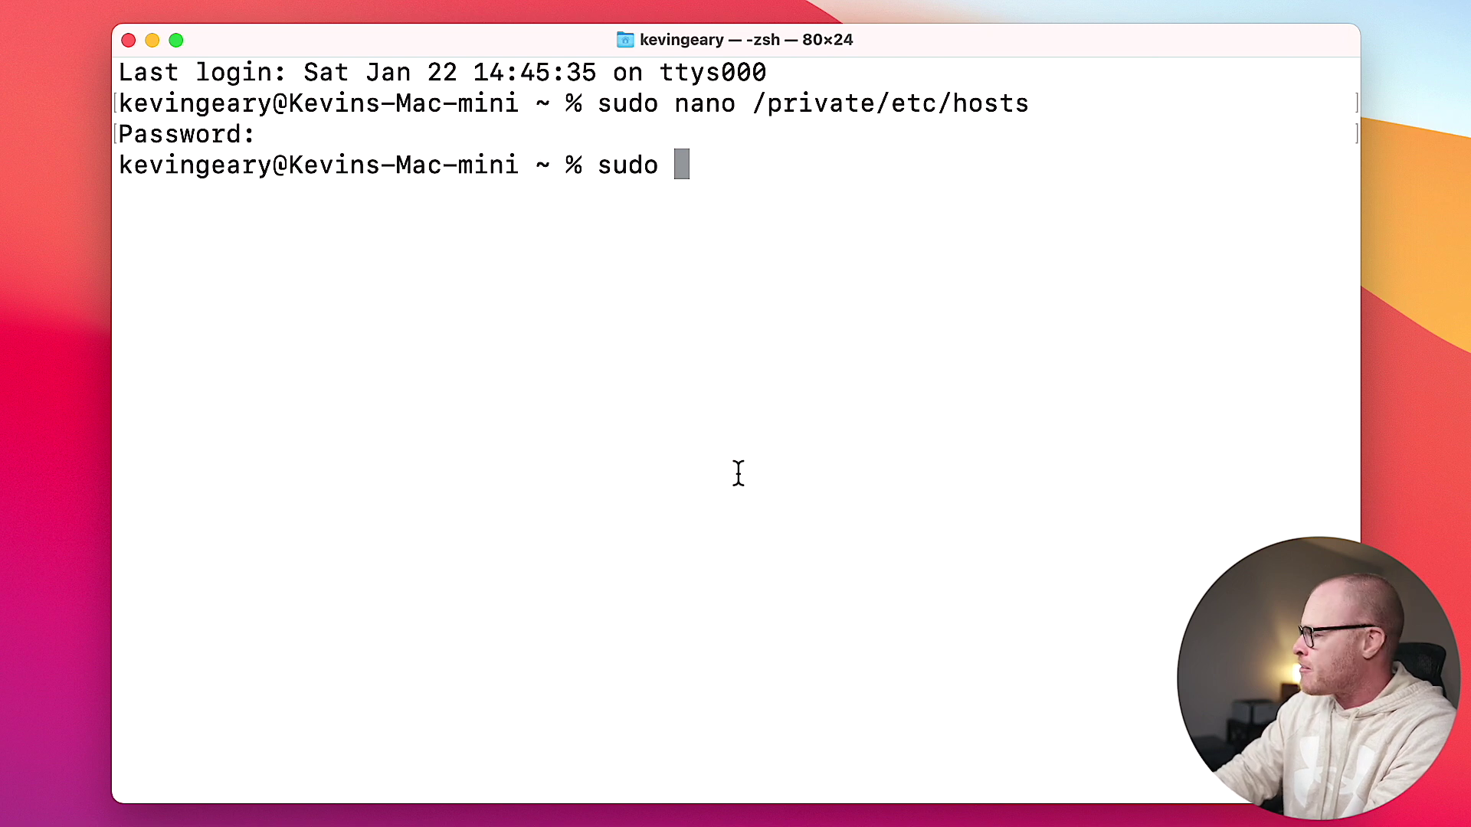
{"action": "type", "text": "dsc"}
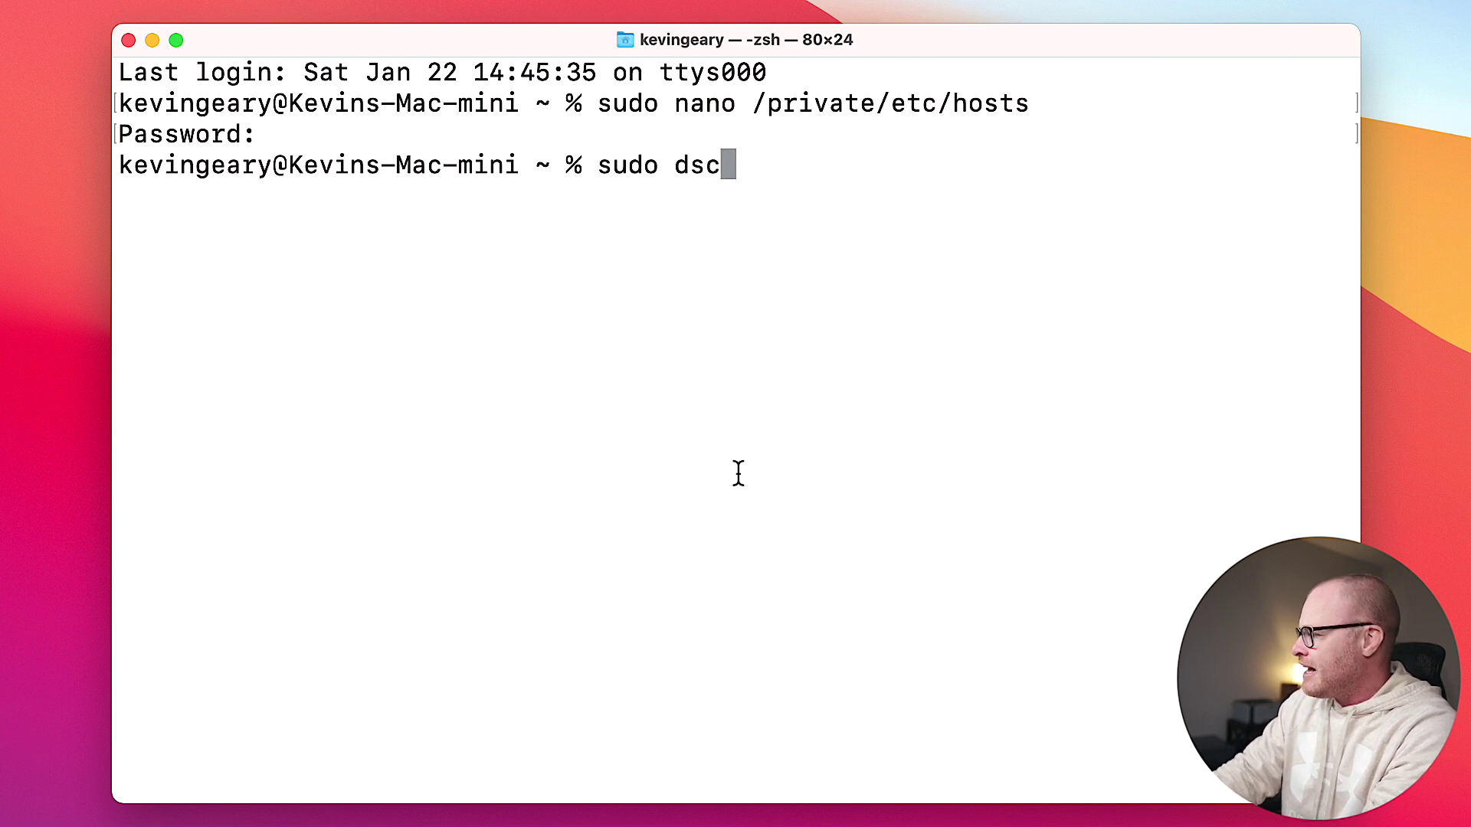
{"action": "type", "text": "acheut"}
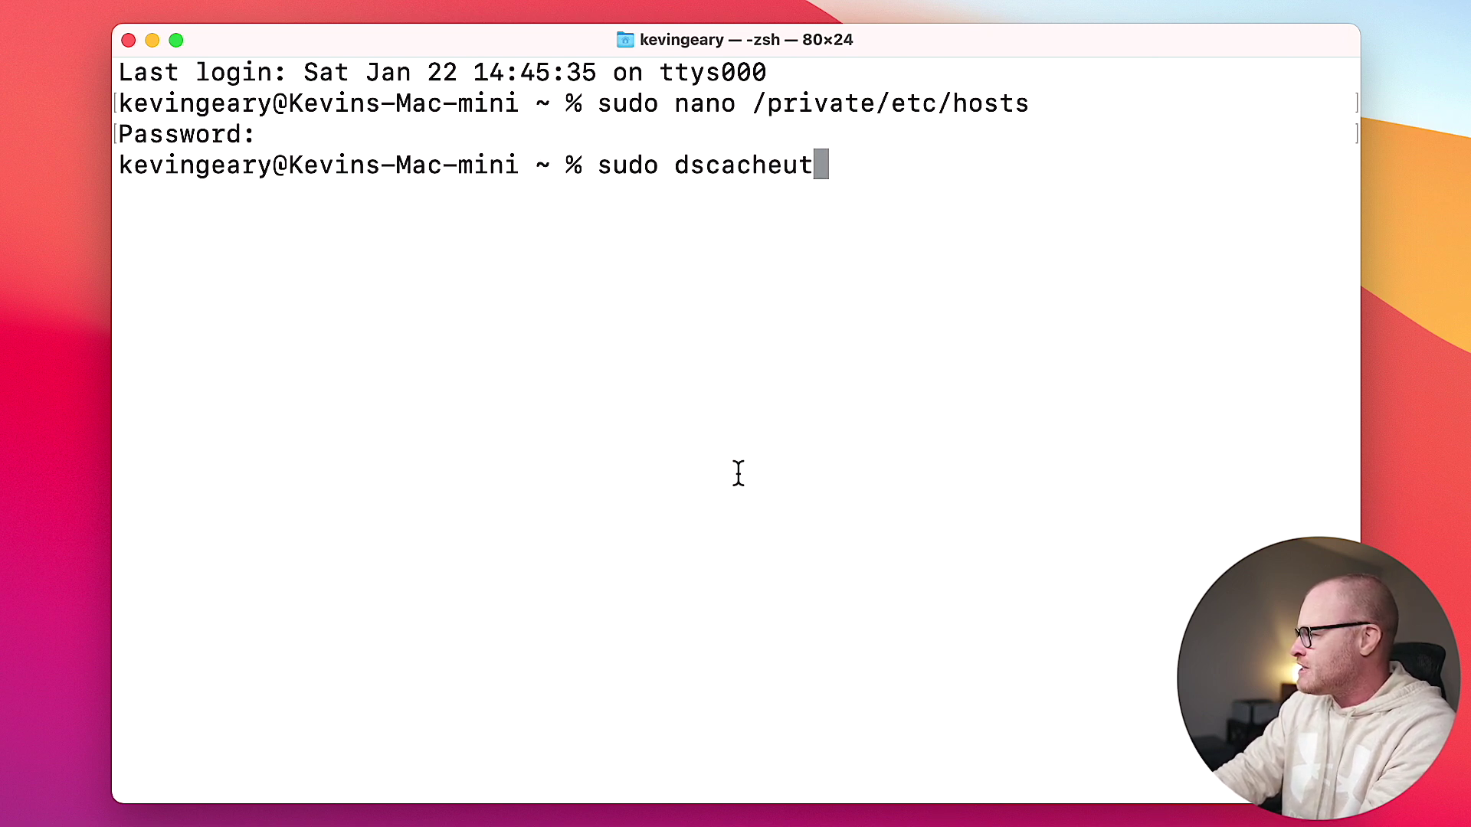
{"action": "type", "text": "il -"}
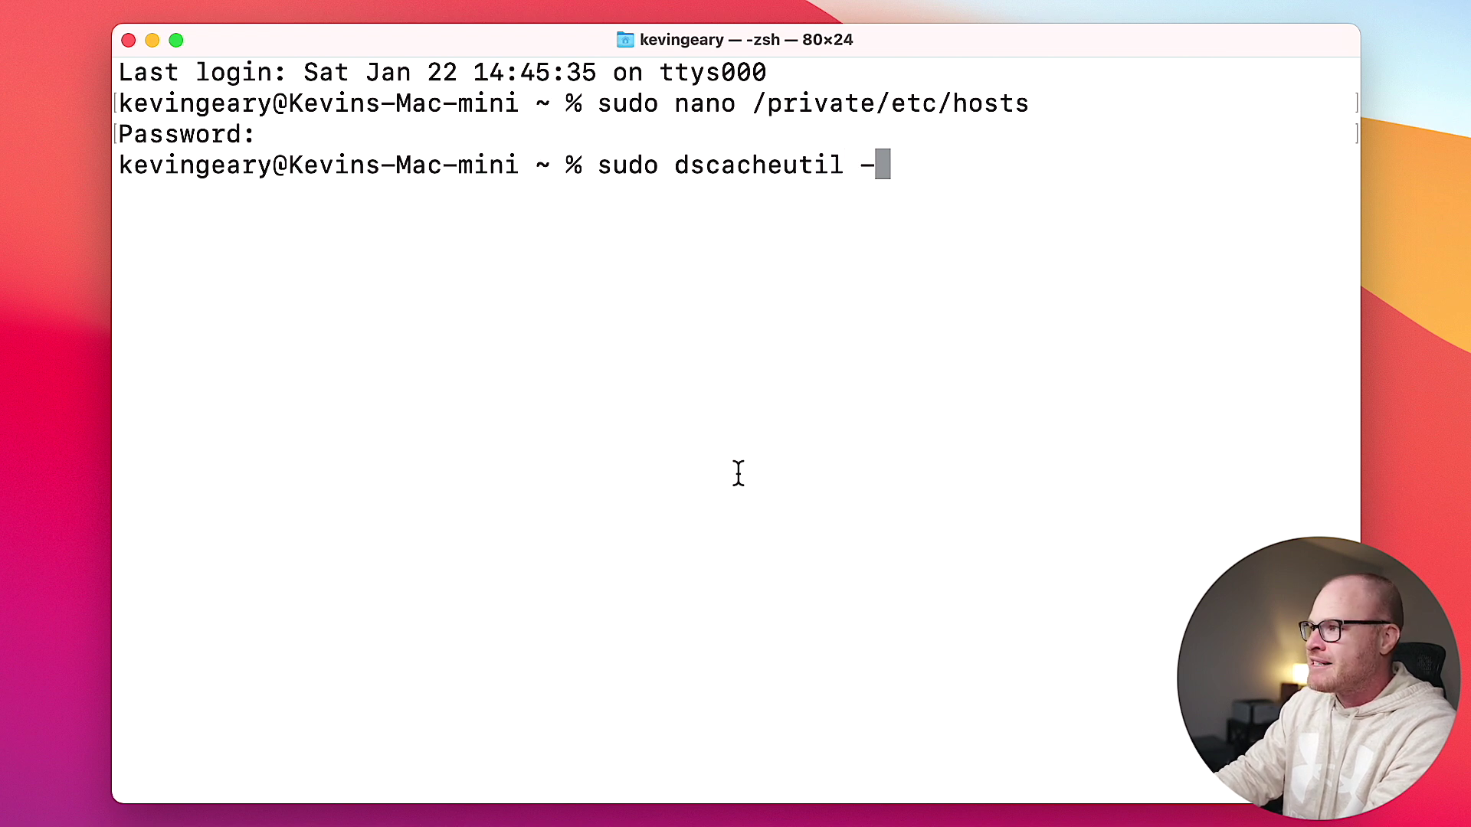
{"action": "type", "text": "flushcache"}
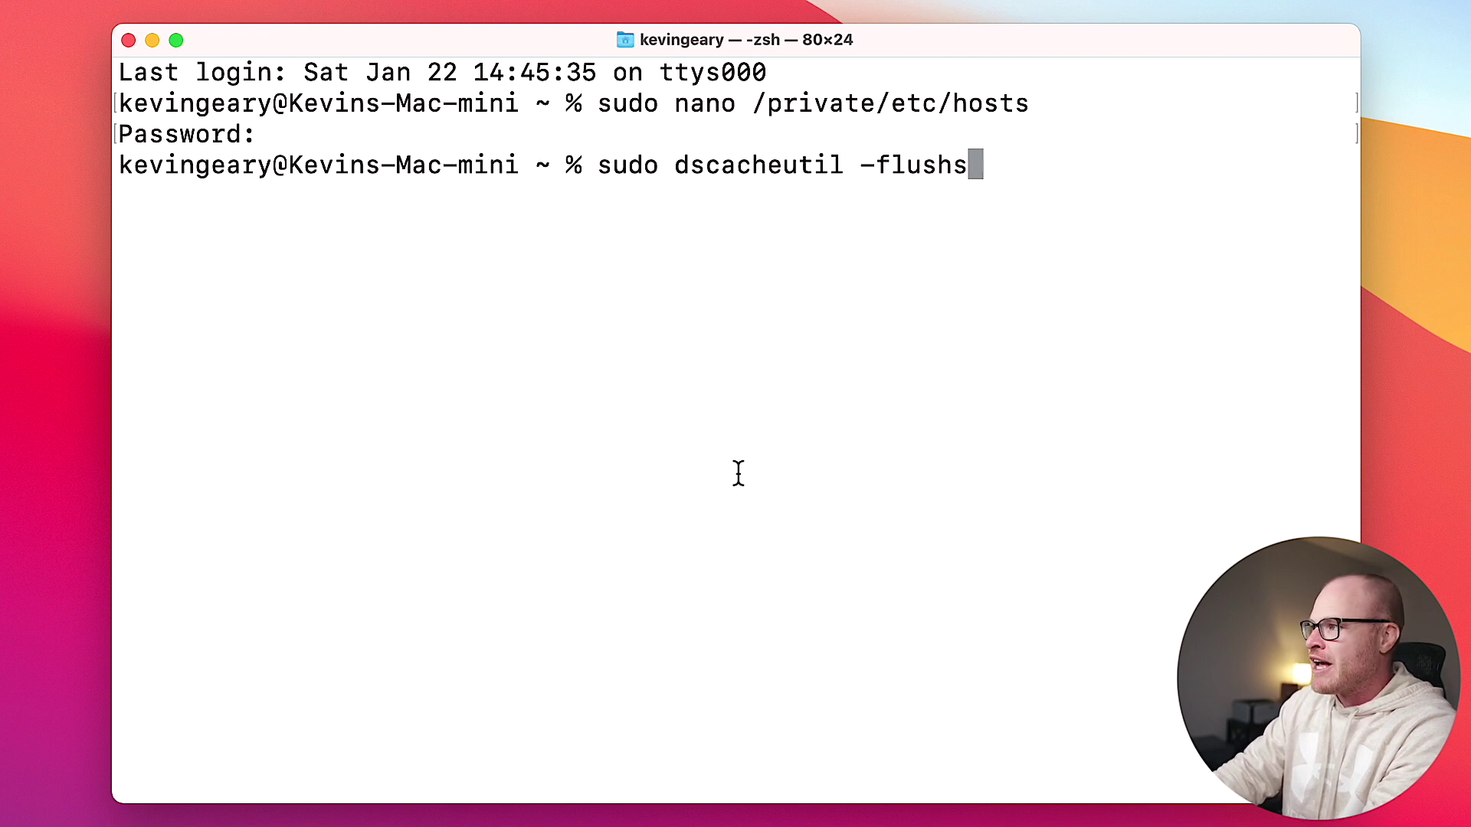
{"action": "key", "text": "Return"}
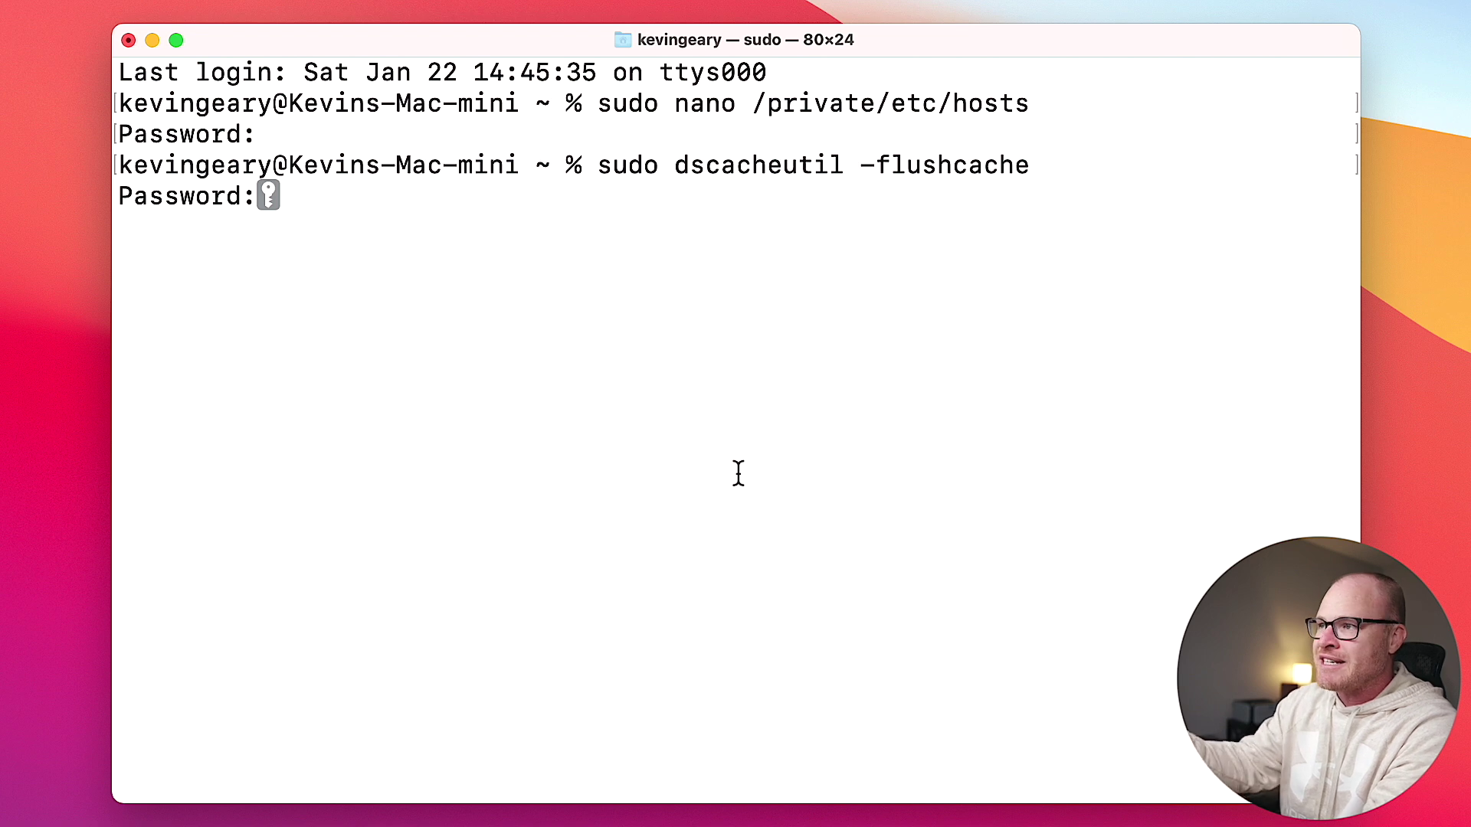
{"action": "key", "text": "Return"}
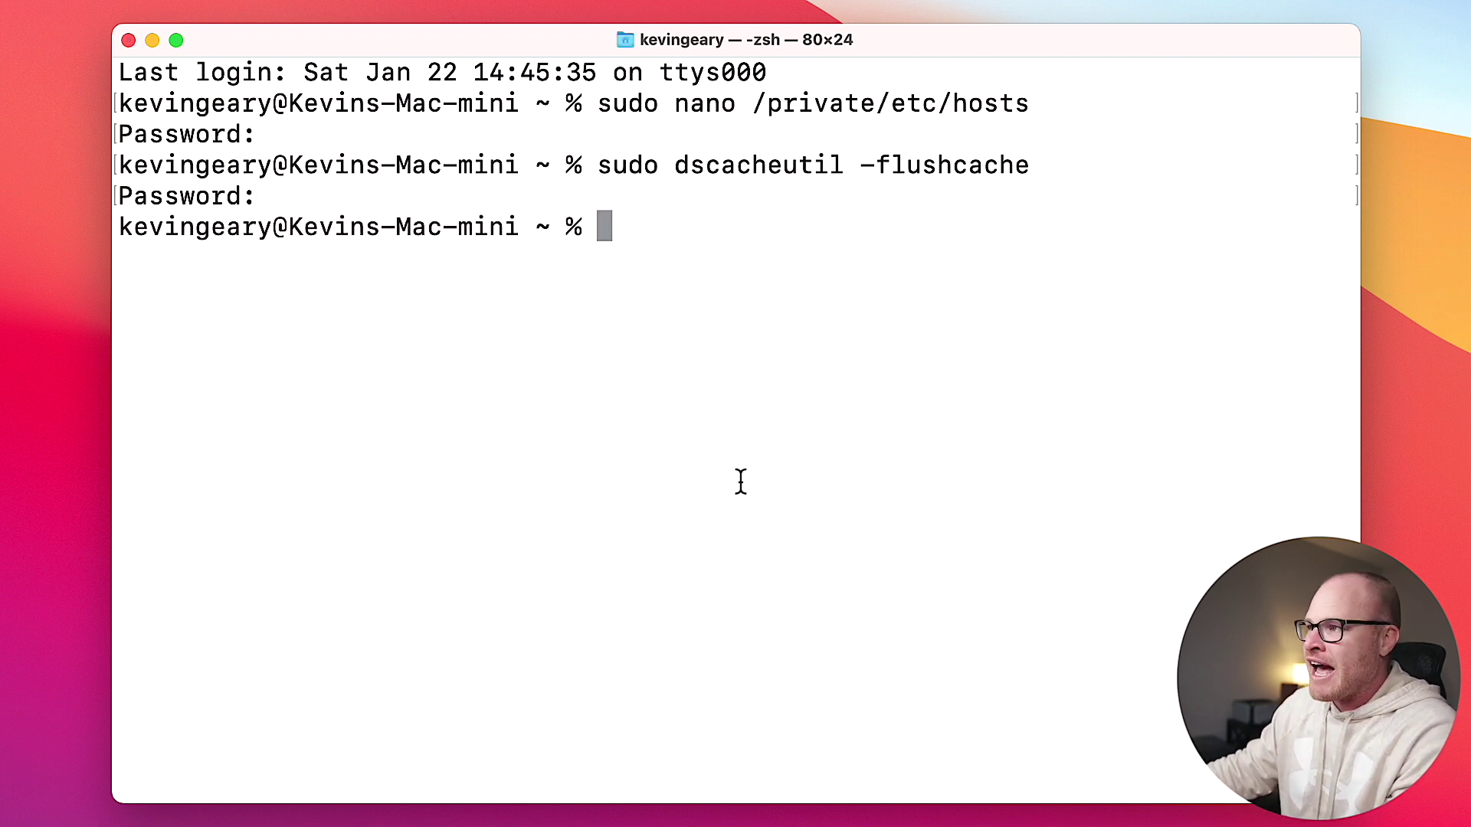
Step: Reload thisisatestsite.com in the browser, now showing the HugeDomains $2,095 for-sale page
{"action": "key", "text": "super+Tab"}
{"action": "left_click", "coordinate": [534, 46]}
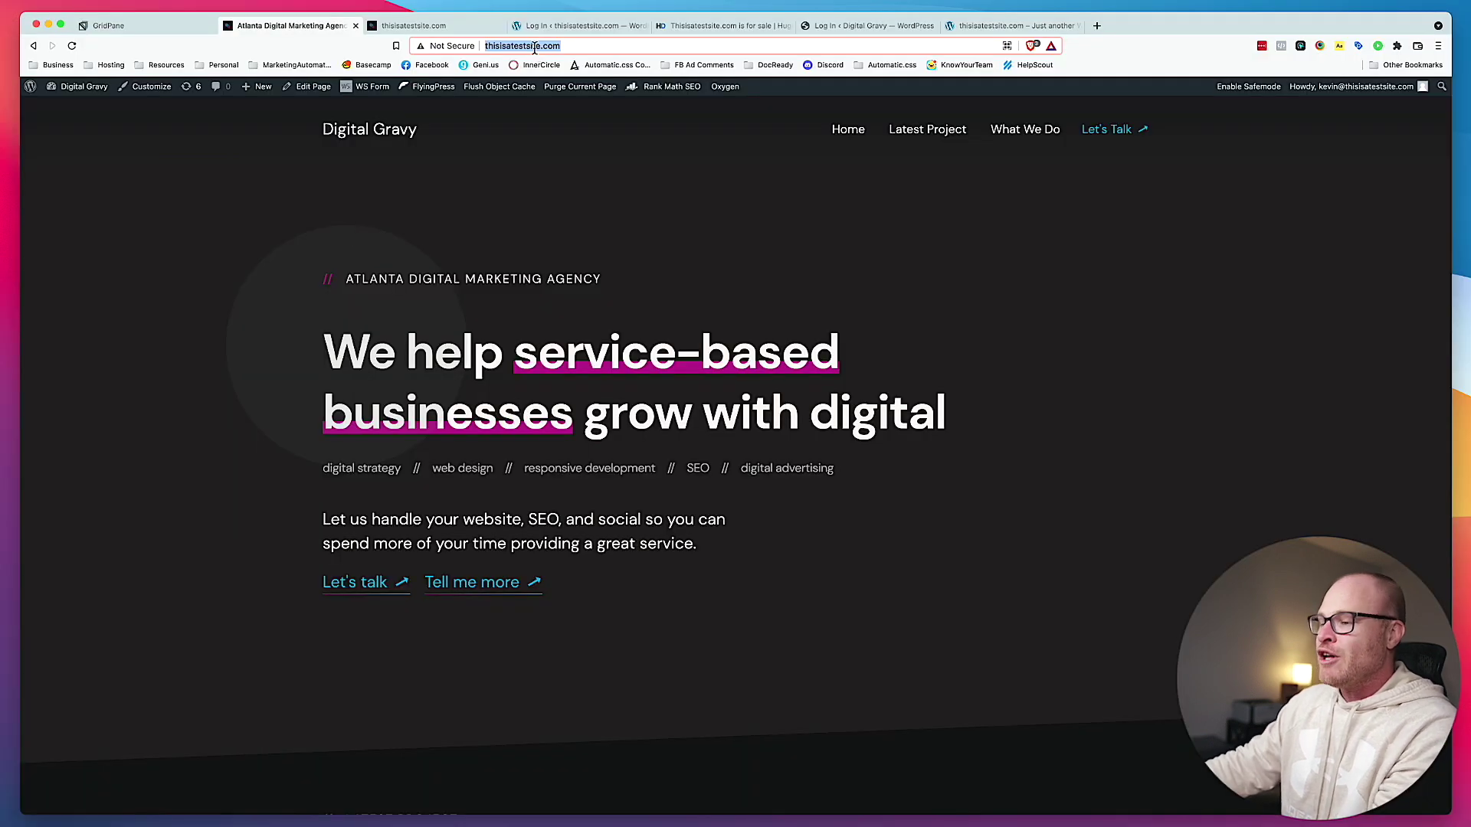
{"action": "key", "text": "Return"}
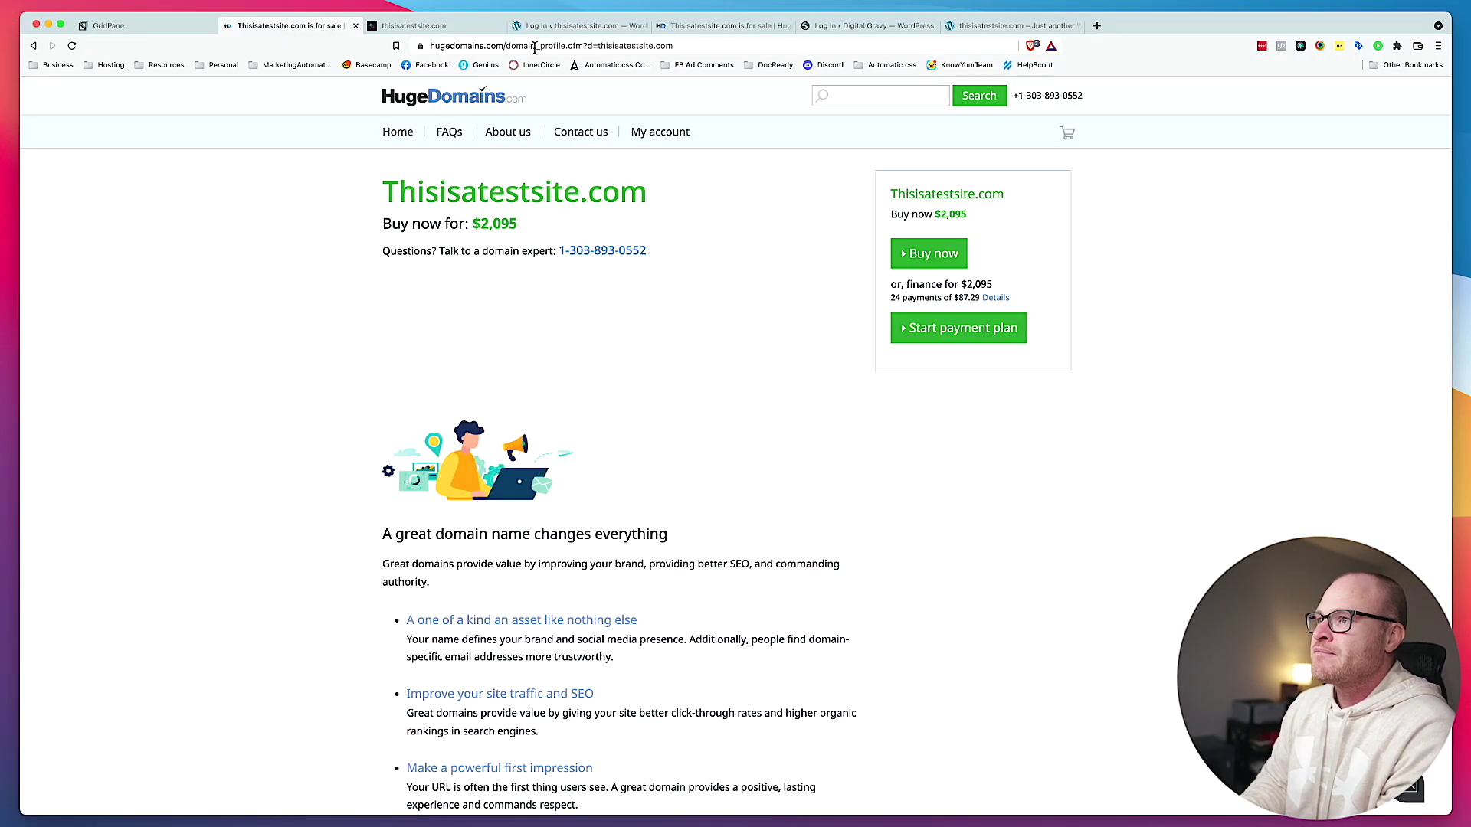